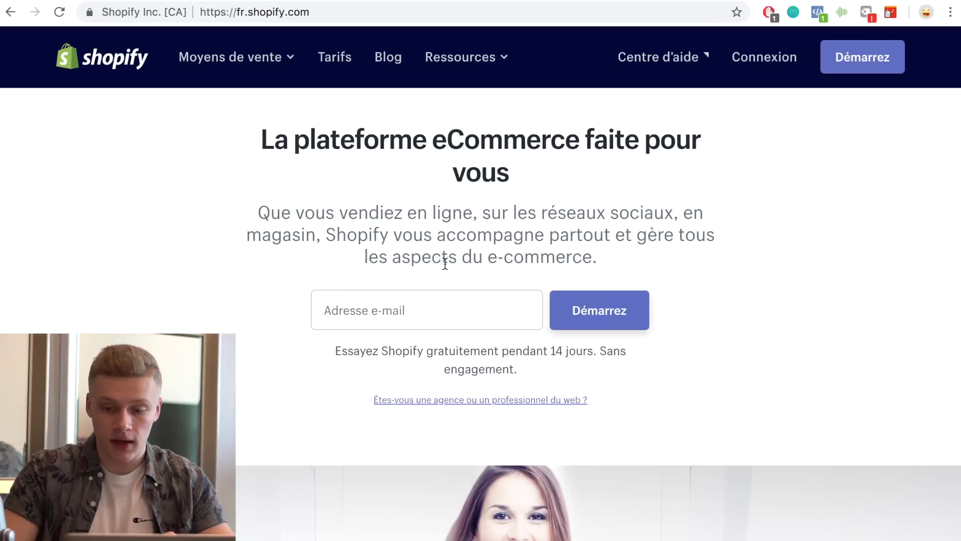
- Open the 14-day free trial sign-up form and search Google for "prenom anglais" in a separate tab
left_click(862, 59)
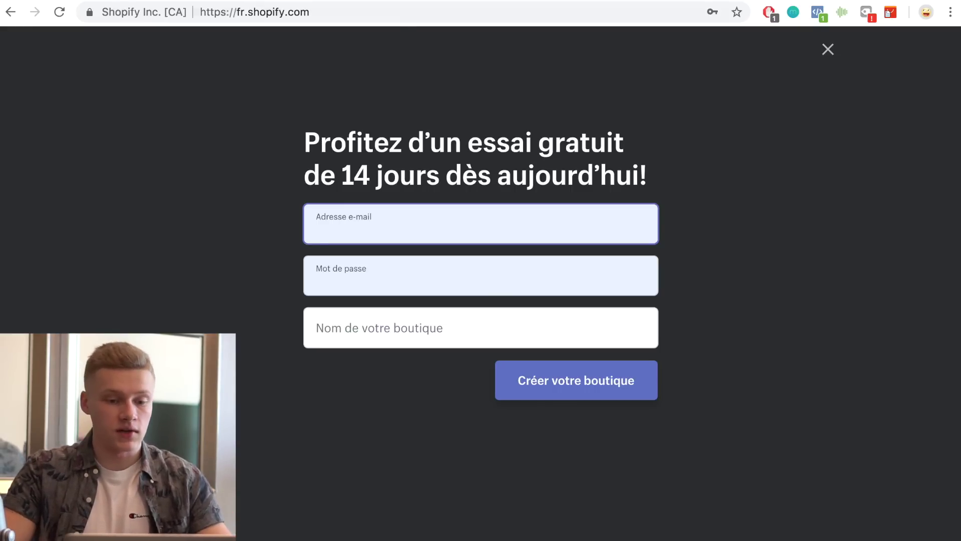
key("super+t")
type("prenom anglais")
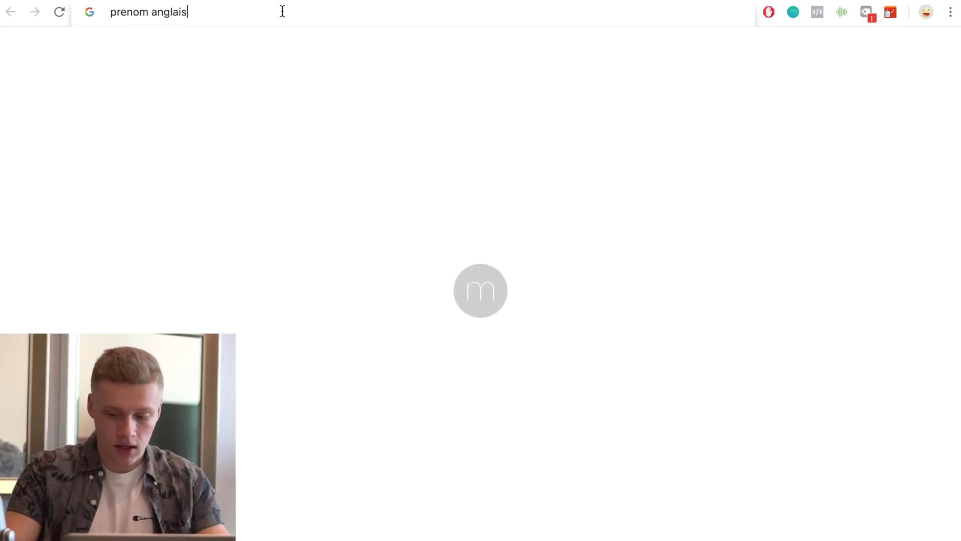
key("Return")
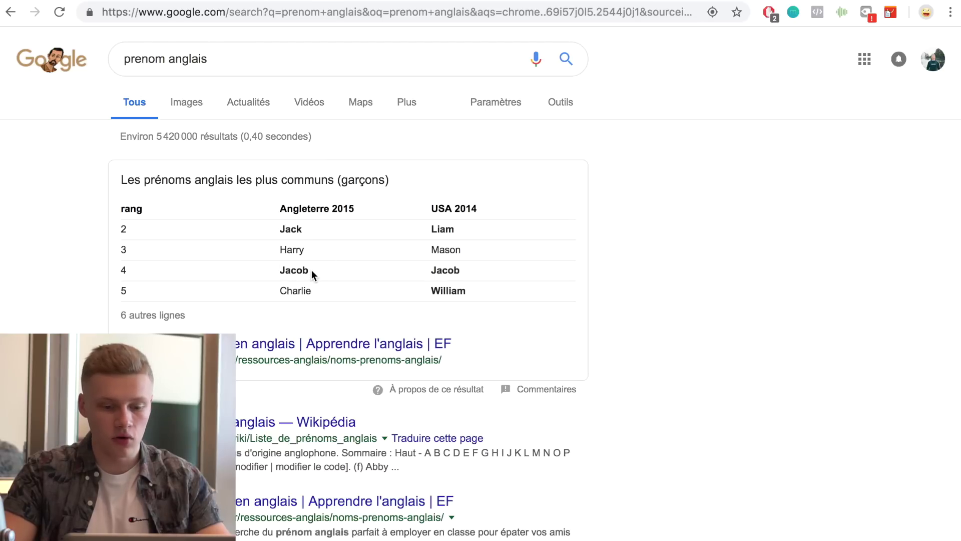
- Pick Harry from the English first names in the search result and enter it as the store name
double_click(281, 249)
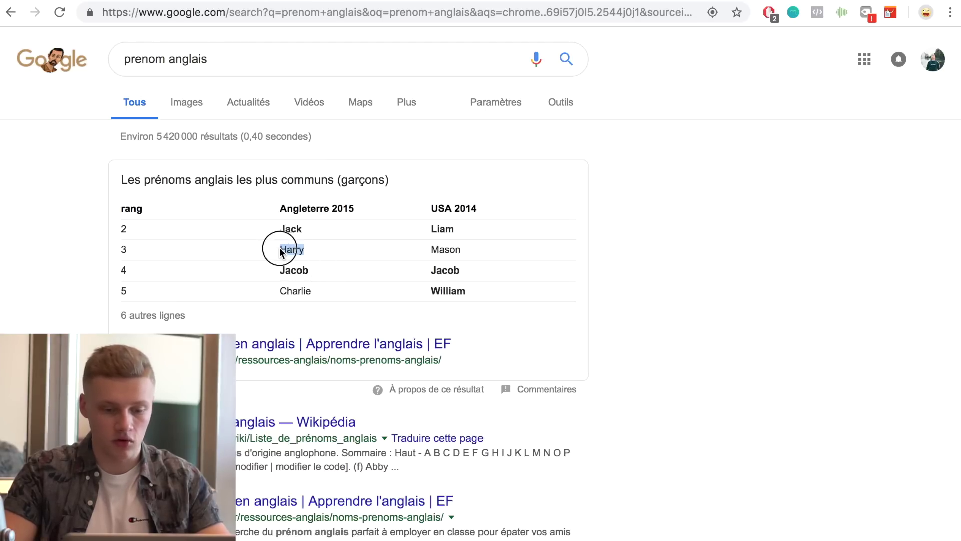
left_click(170, 1)
left_click(491, 336)
type("Harry")
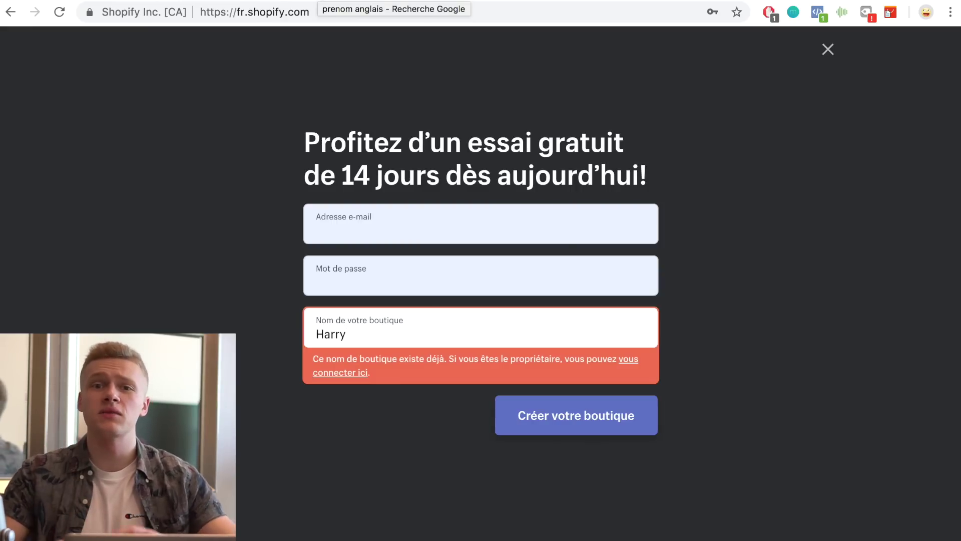
- Return to the Google results and change the search to "nom anglais" to look up English surnames
left_click(318, 1)
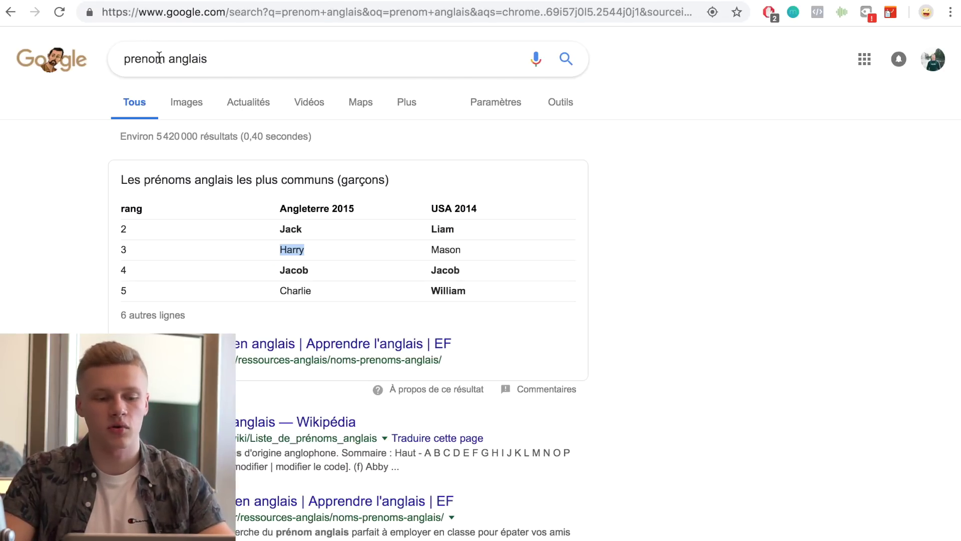
left_click_drag(142, 59, 83, 60)
key("BackSpace")
key("Return")
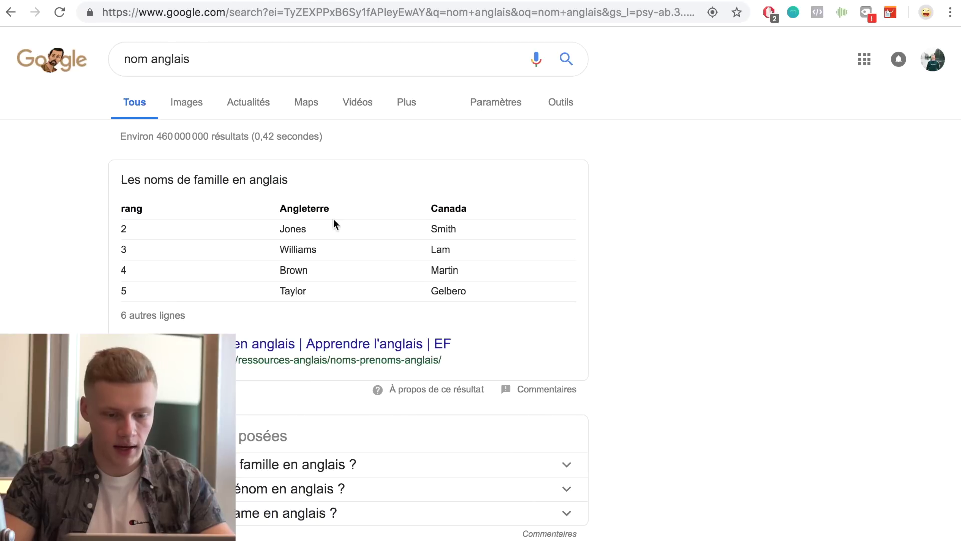
- Pick Taylor from the England surnames and add it to the store name in the sign-up form
left_click_drag(315, 290, 275, 290)
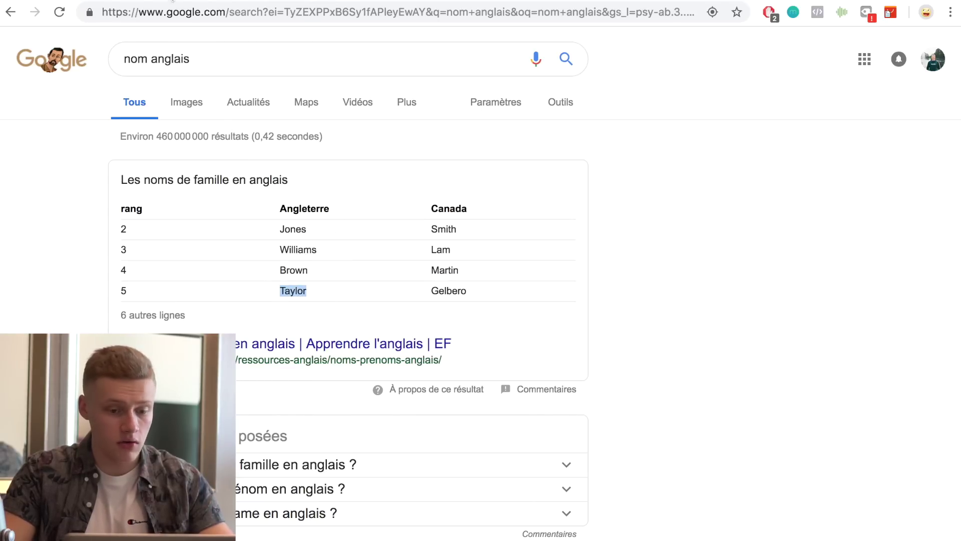
key("ctrl+Tab")
type("Taylor")
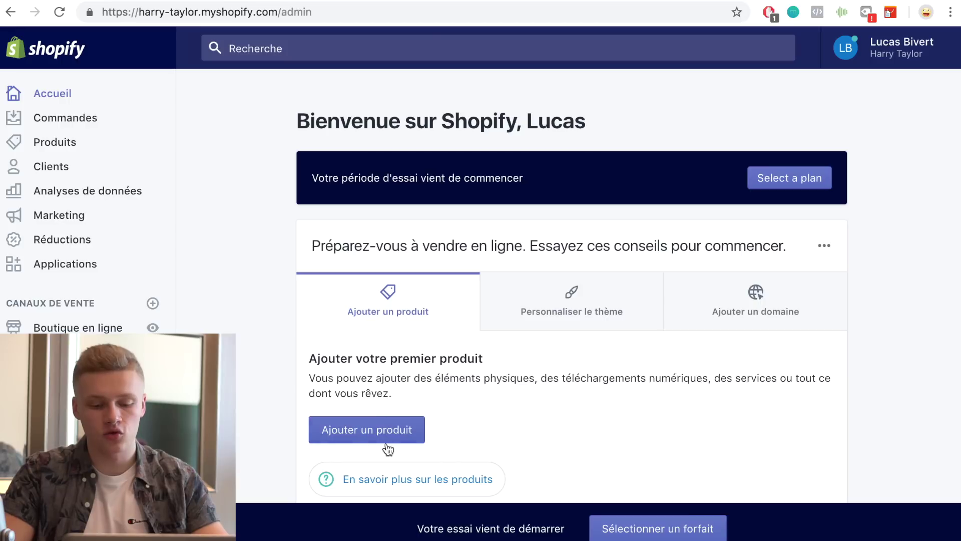
- Install the recommended Oberlo application on the harry-taylor.myshopify.com store, logging in and accepting its permissions
left_click(62, 265)
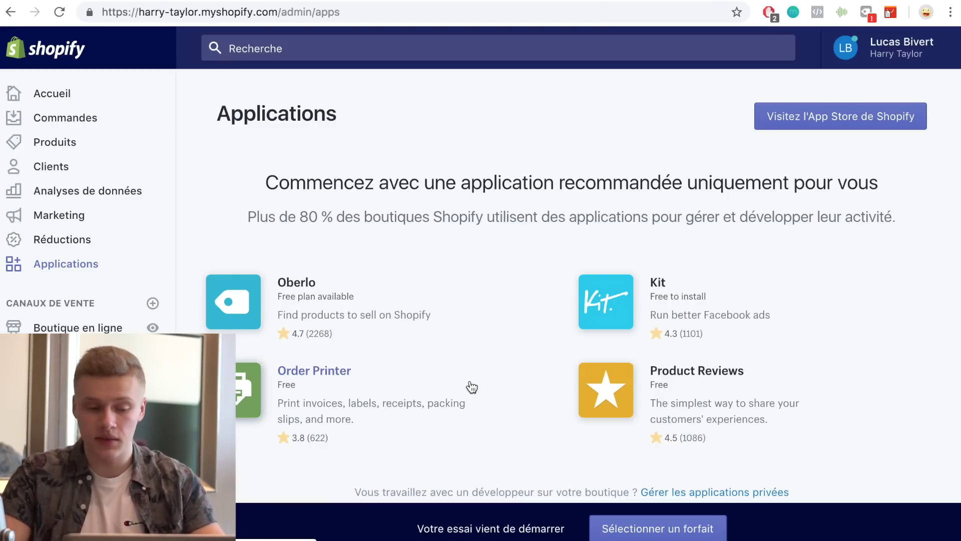
left_click(304, 284)
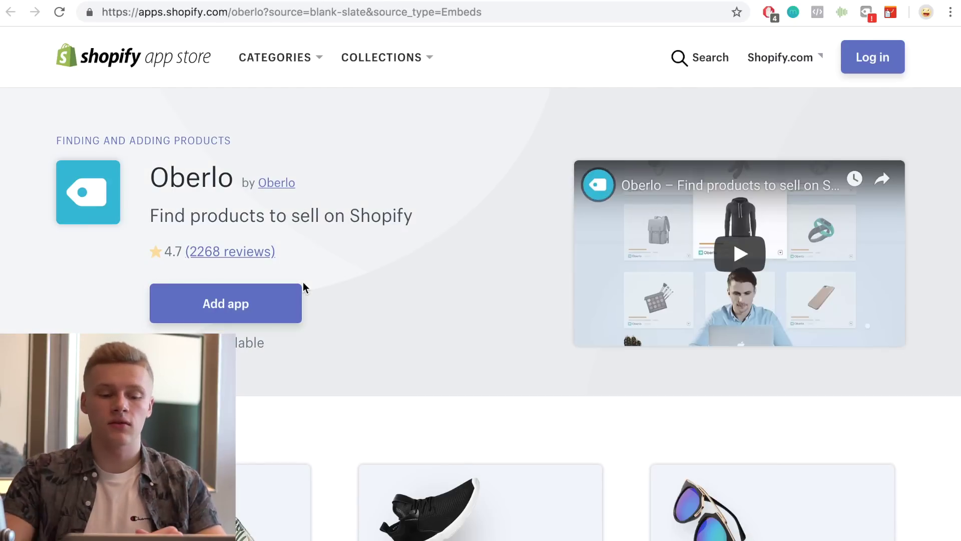
left_click(238, 307)
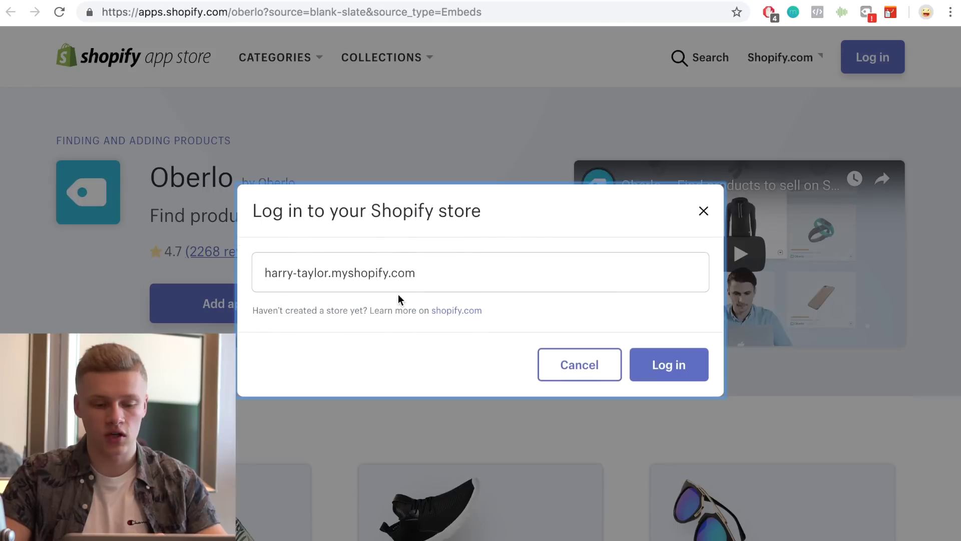
left_click(692, 377)
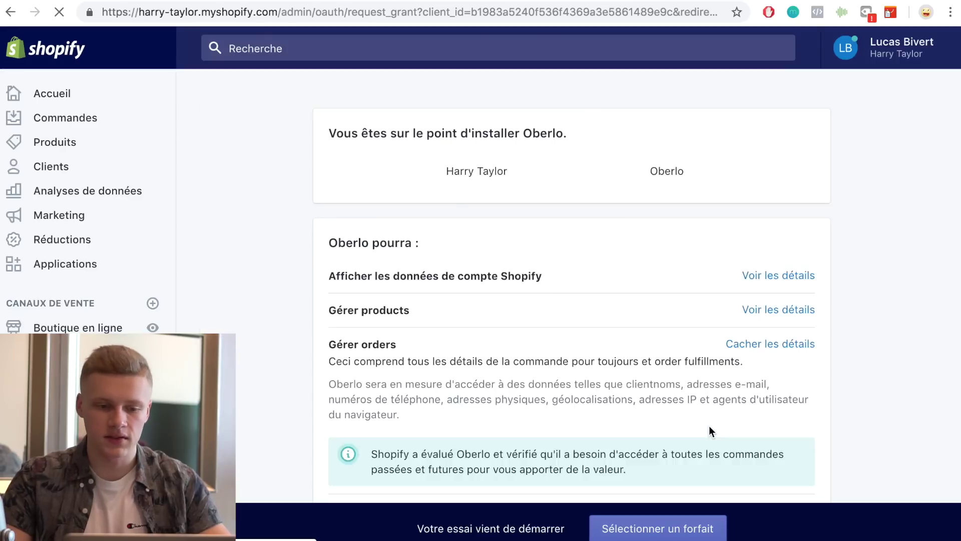
scroll(666, 289, "down", 6)
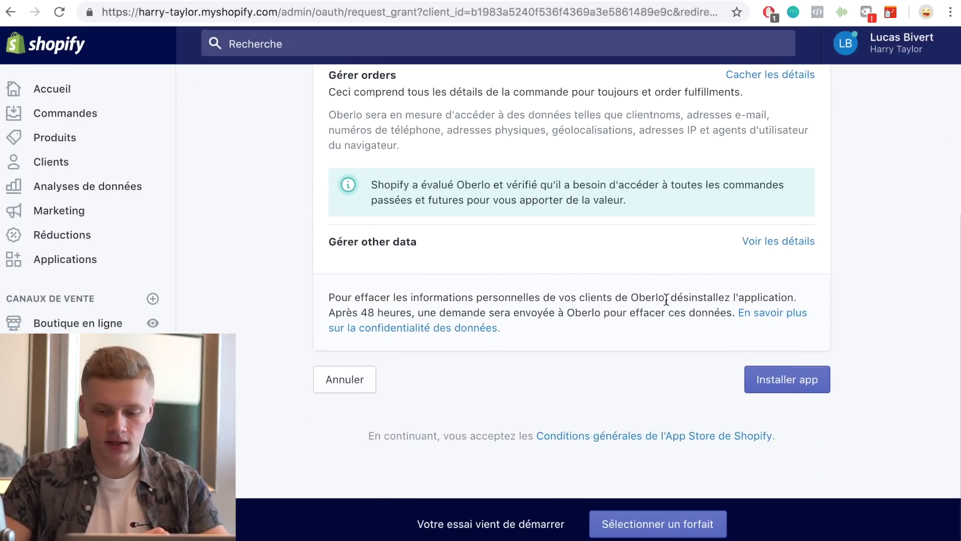
left_click(783, 384)
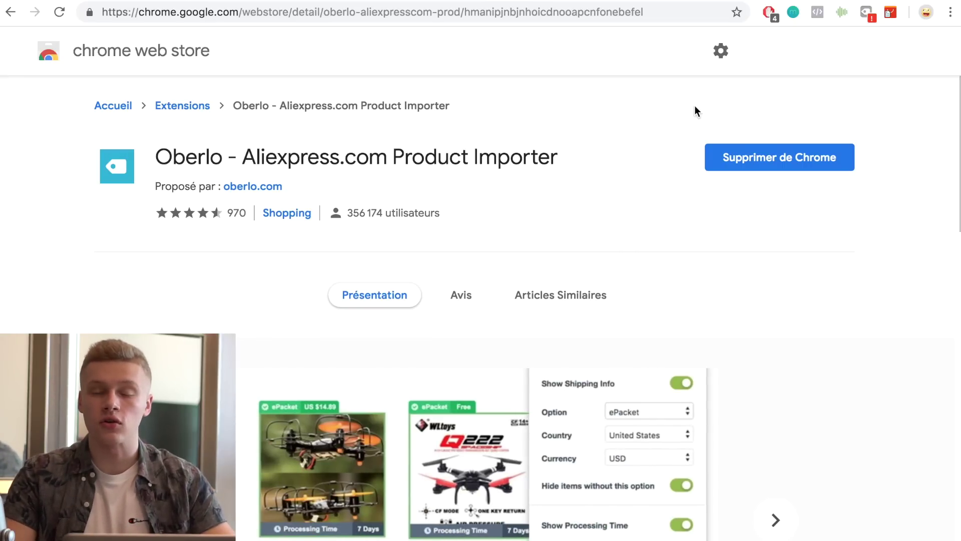
- Open fr.aliexpress.com in a new tab and browse the fr.thetomhope.com home page for product ideas
key("ctrl+t")
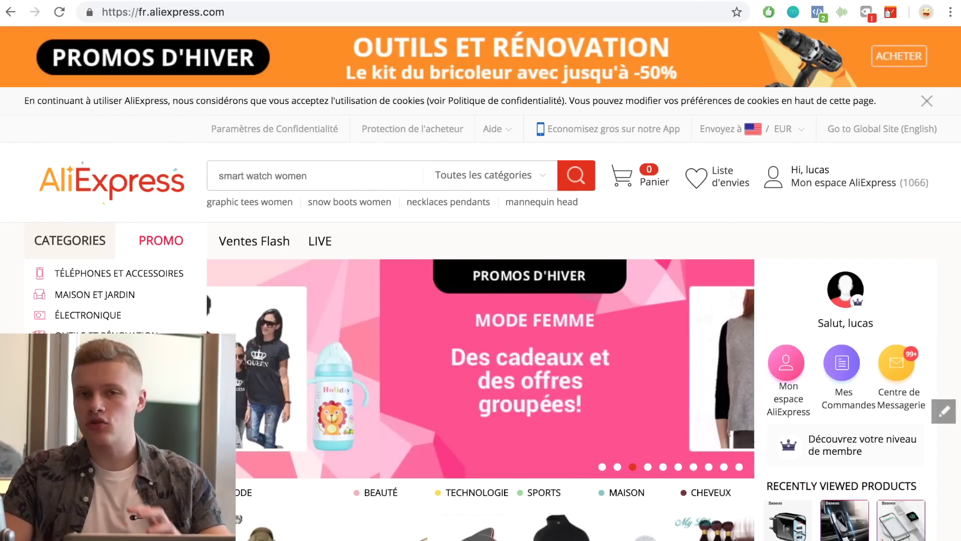
key("ctrl+t")
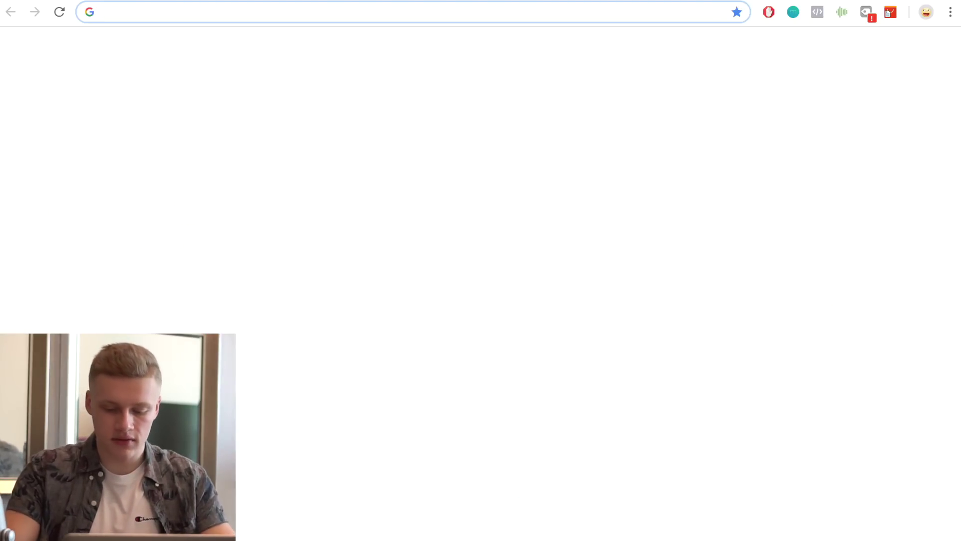
key("ctrl+w")
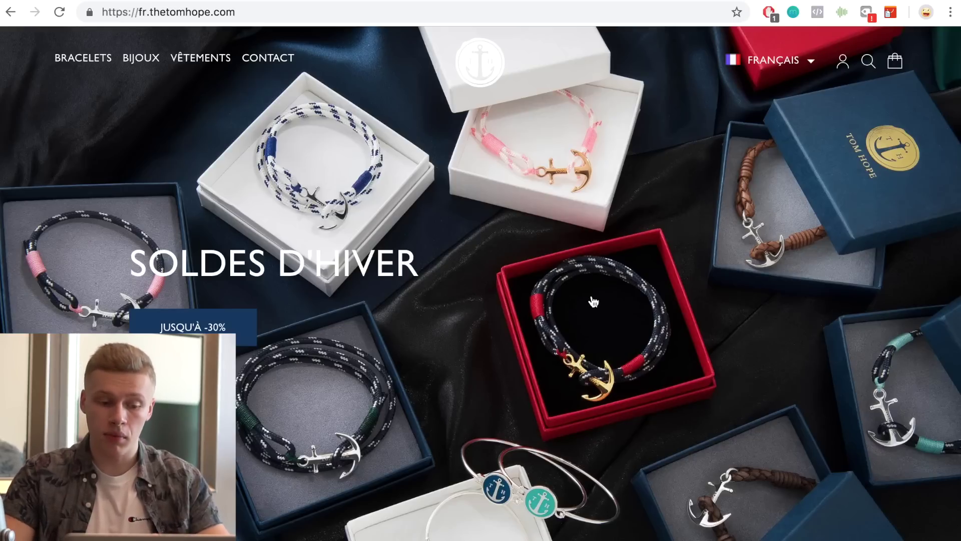
scroll(585, 281, "down", 10)
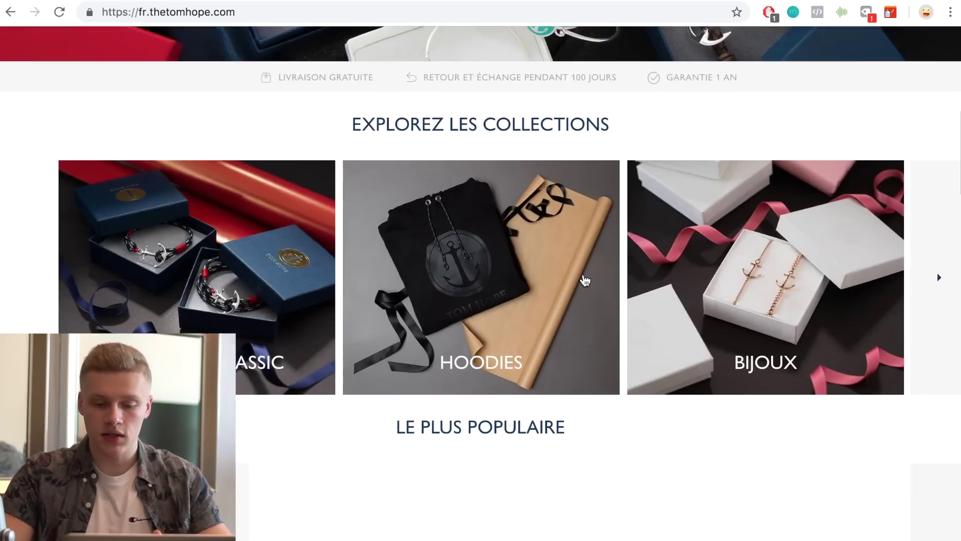
scroll(585, 280, "down", 10)
scroll(585, 281, "up", 20)
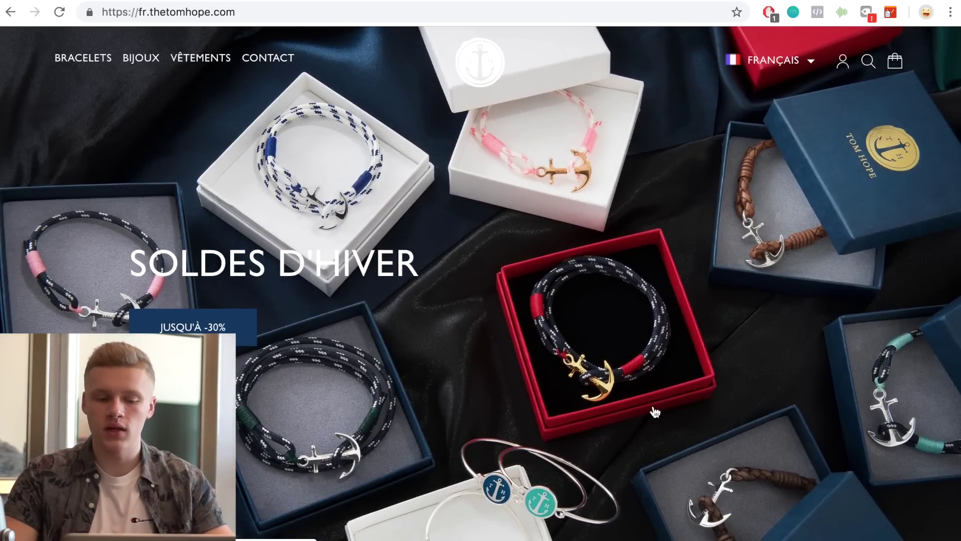
- Switch back to AliExpress and search for "ancre bracelet" in all categories
left_click(331, 1)
left_click(226, 176)
type("ancre bracelet")
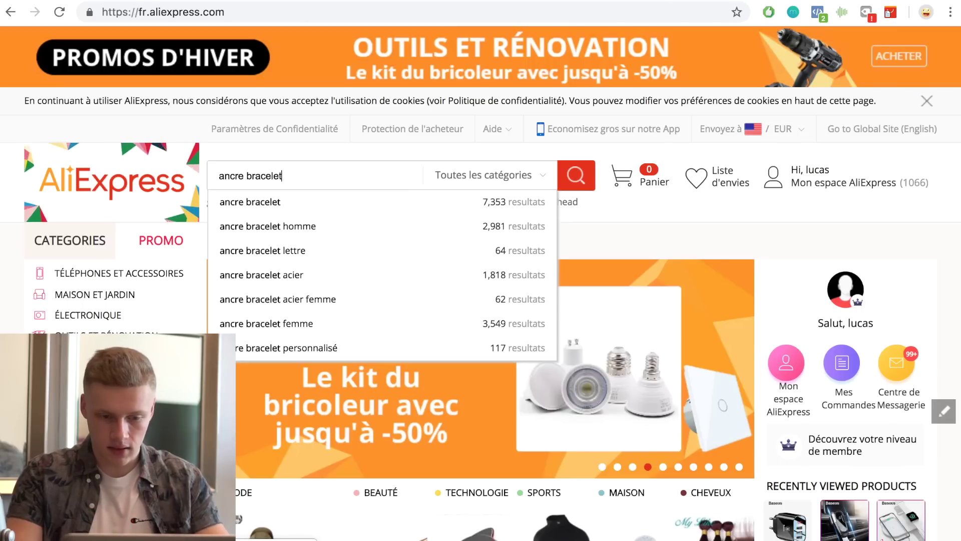
key("Return")
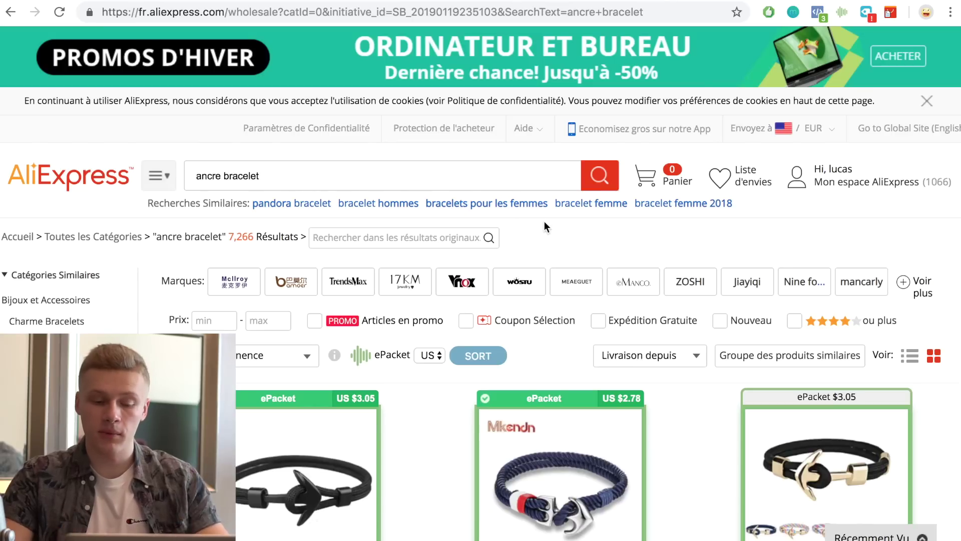
- Sort the bracelet results by Commandes and keep only products rated four stars or more
left_click(305, 356)
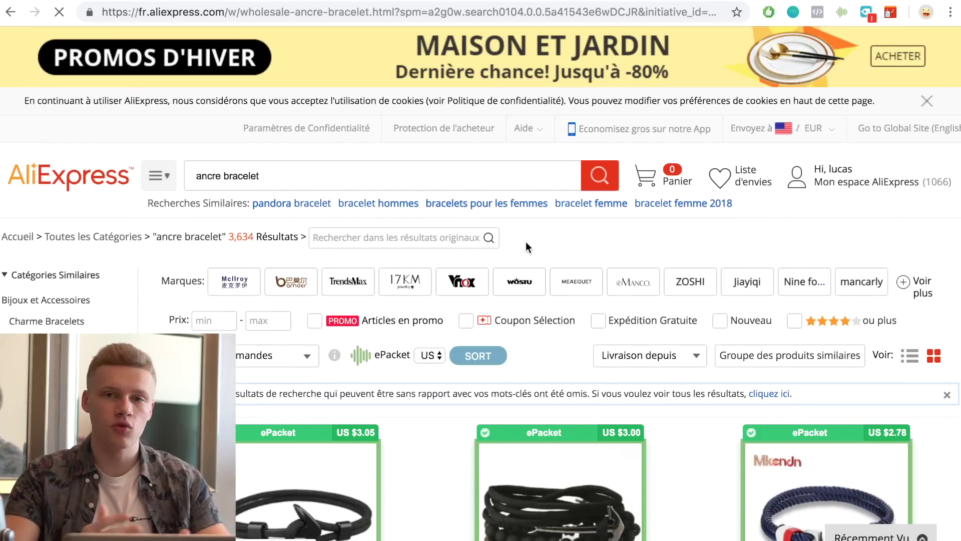
scroll(525, 241, "down", 3)
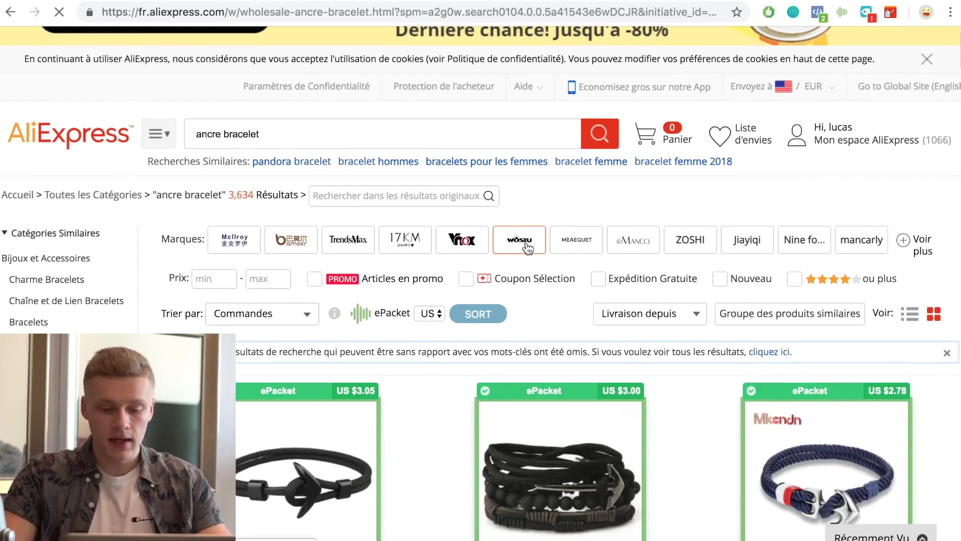
left_click(795, 202)
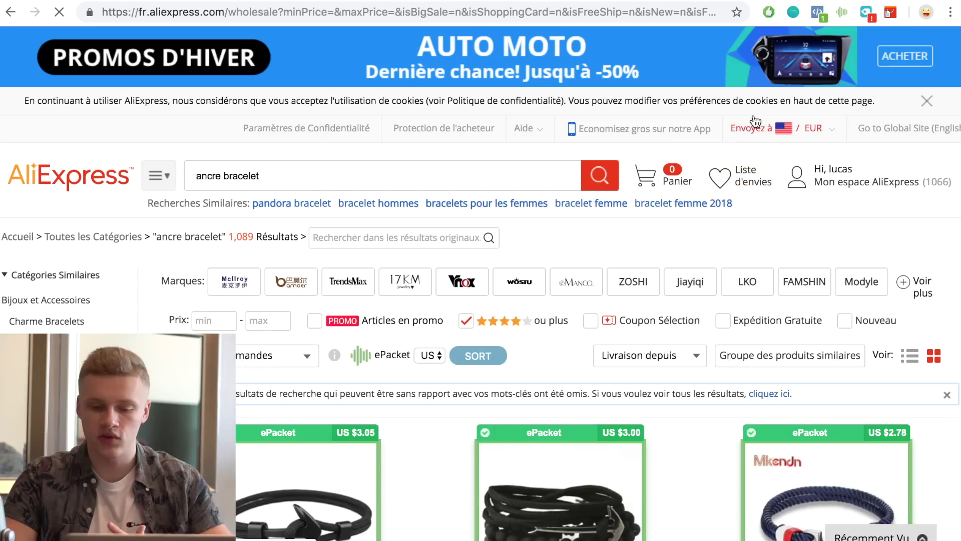
- Open the product page of the black HOMOD 2018 anchor bracelet and go to its colour options
scroll(684, 221, "down", 6)
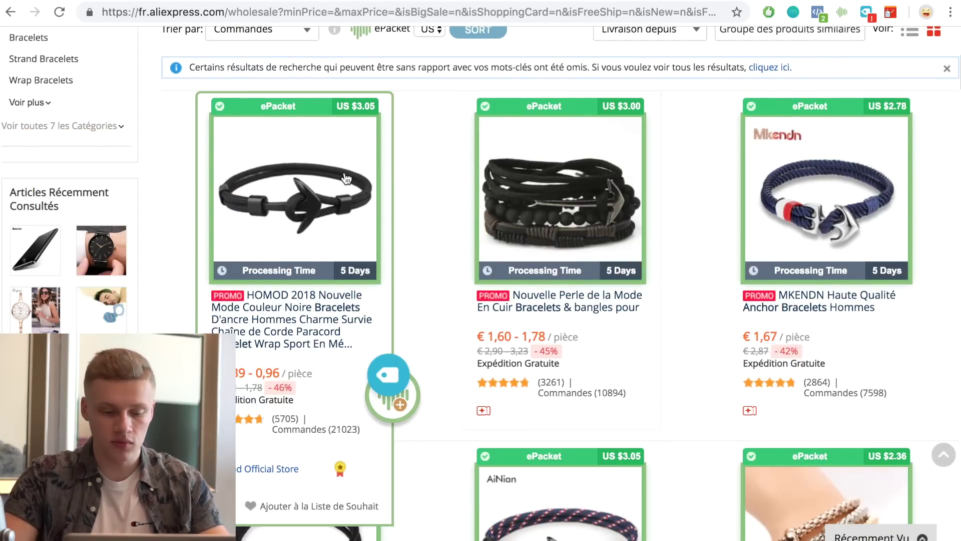
left_click(301, 185)
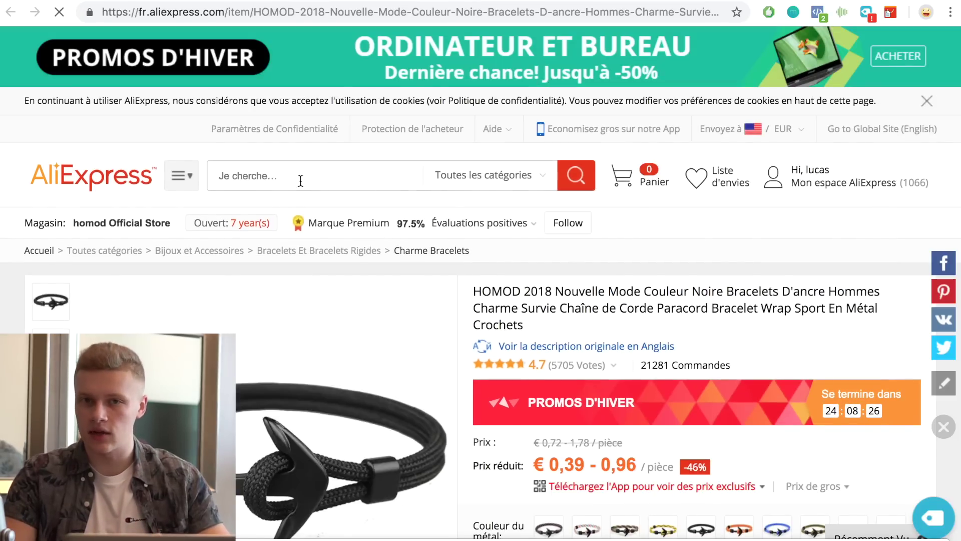
scroll(664, 242, "down", 5)
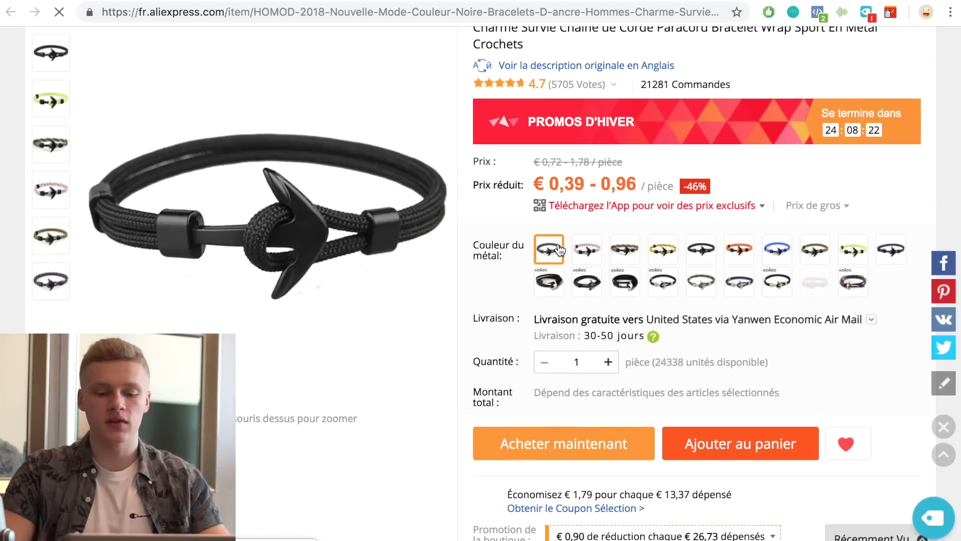
- Preview several colour variants of the anchor bracelet, including the blue and the neon yellow ones, and reselect the first colour
left_click(559, 249)
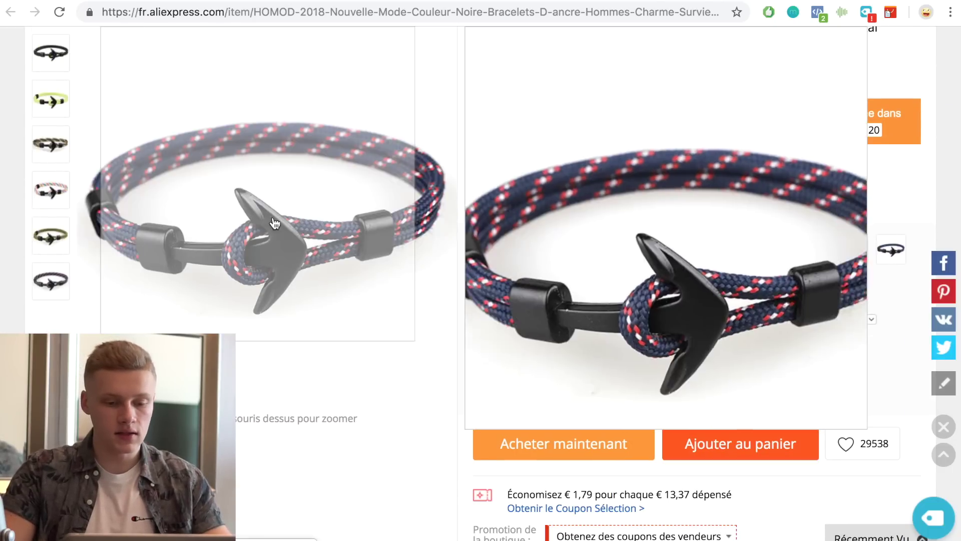
left_click(715, 255)
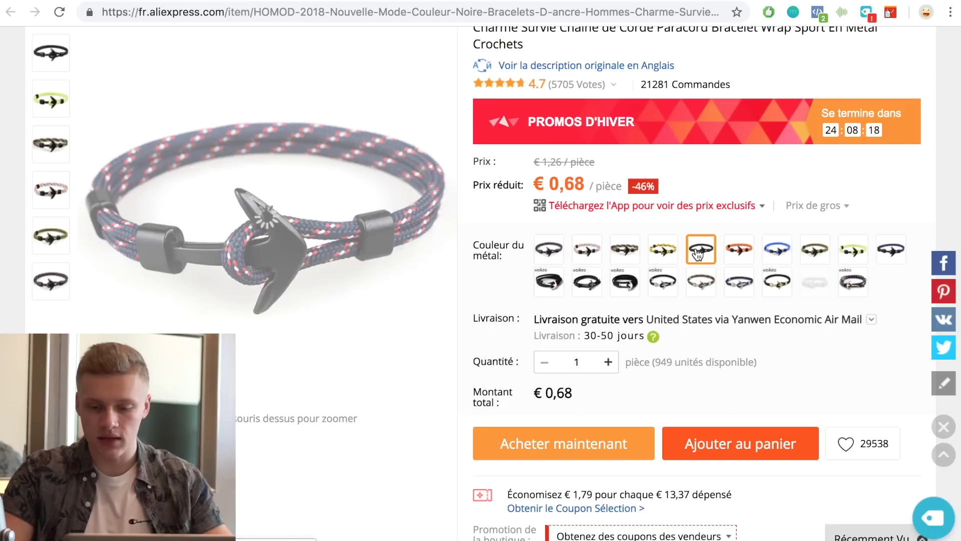
left_click(777, 251)
left_click(853, 250)
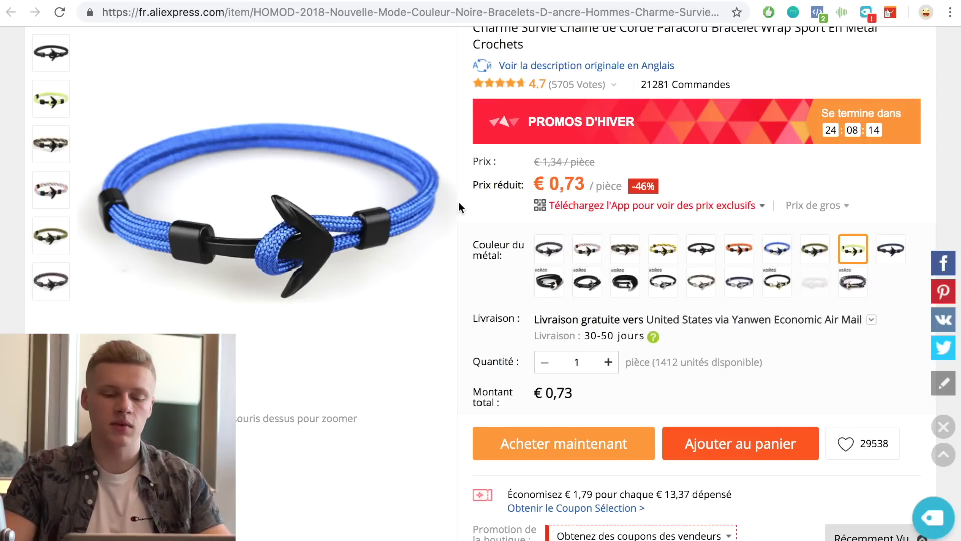
scroll(600, 370, "up", 3)
left_click(549, 371)
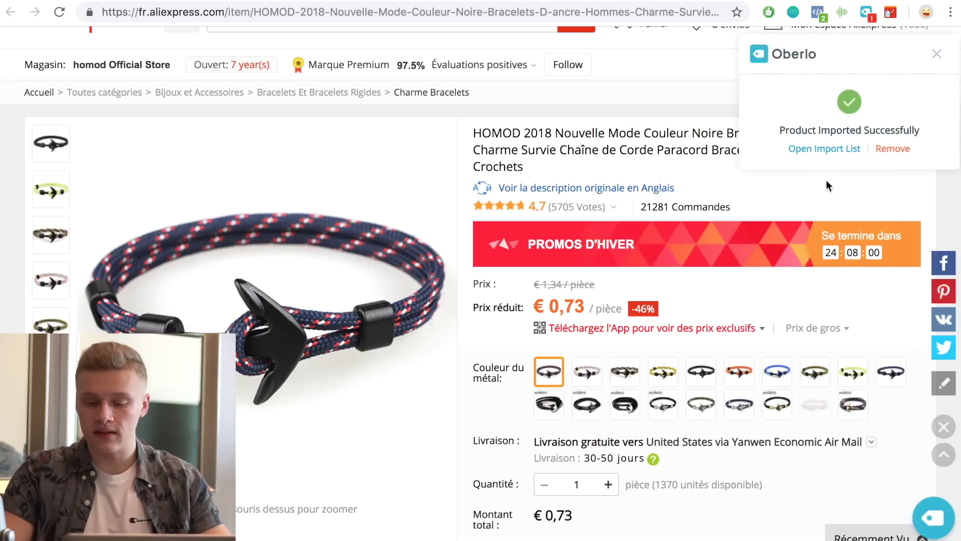
- Open the Oberlo import list and retitle the imported anchor bracelet "Bracelet Ancre Noir"
left_click(822, 149)
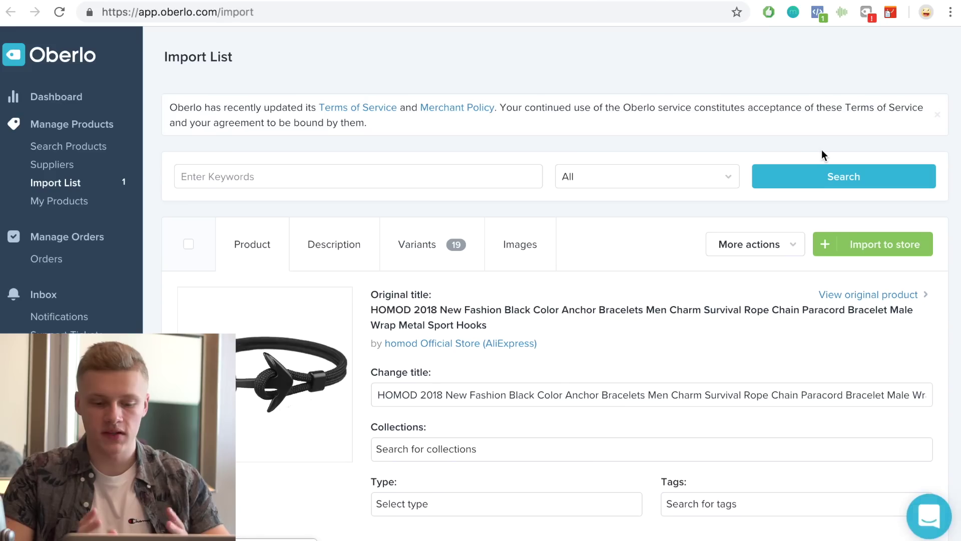
scroll(540, 356, "down", 1)
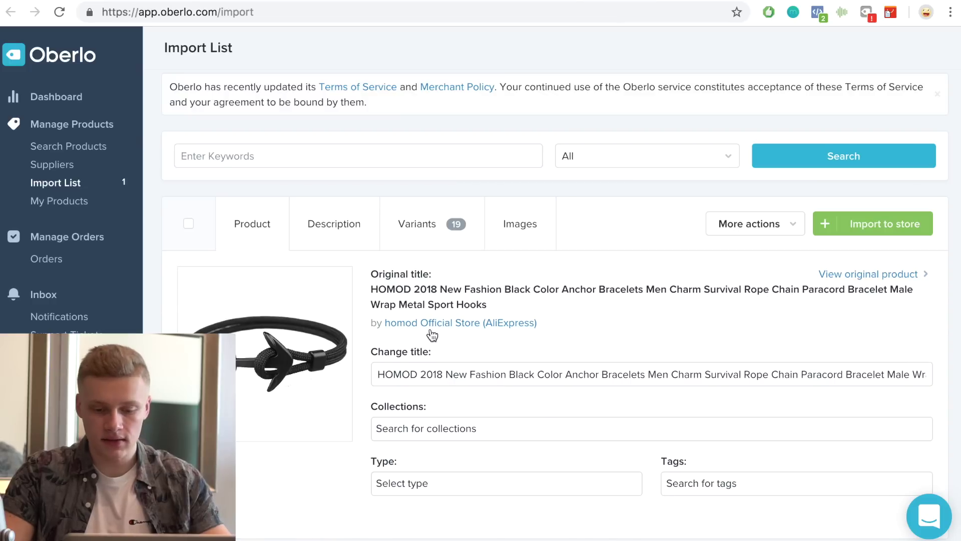
left_click(513, 377)
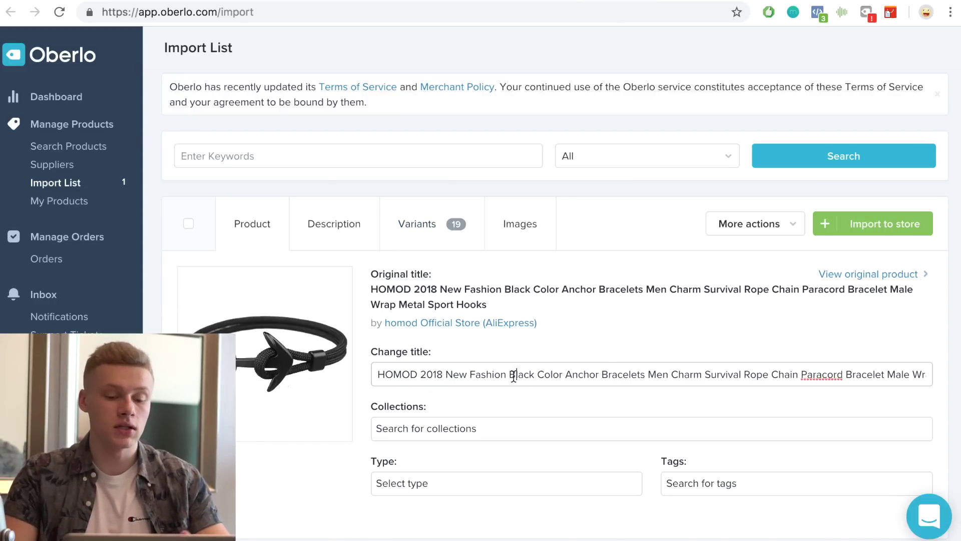
triple_click(513, 377)
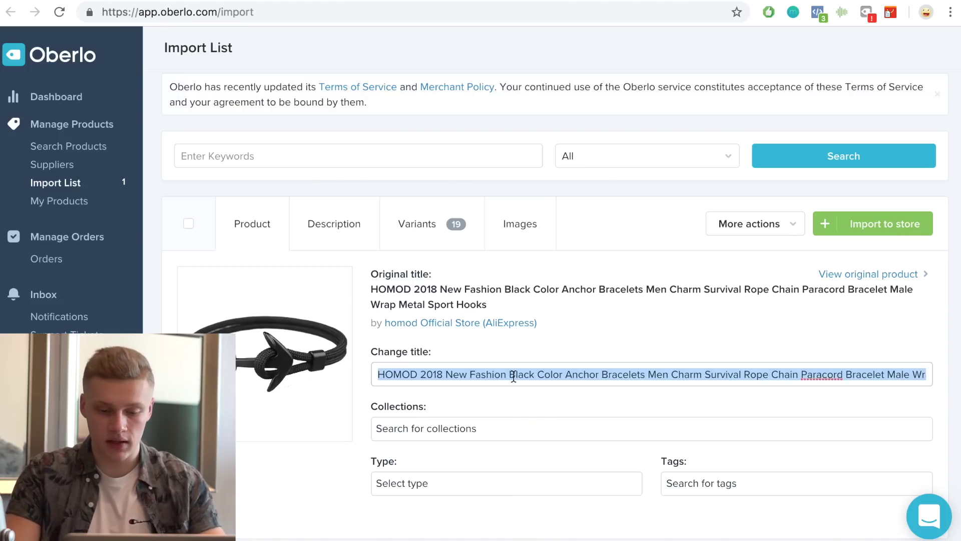
key("BackSpace")
type("Brac")
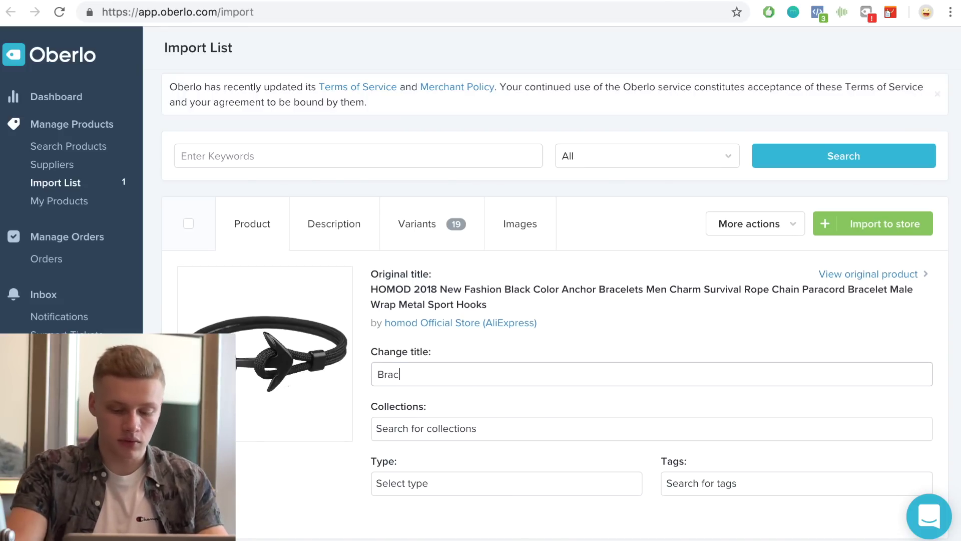
type("elet Ancre Noir")
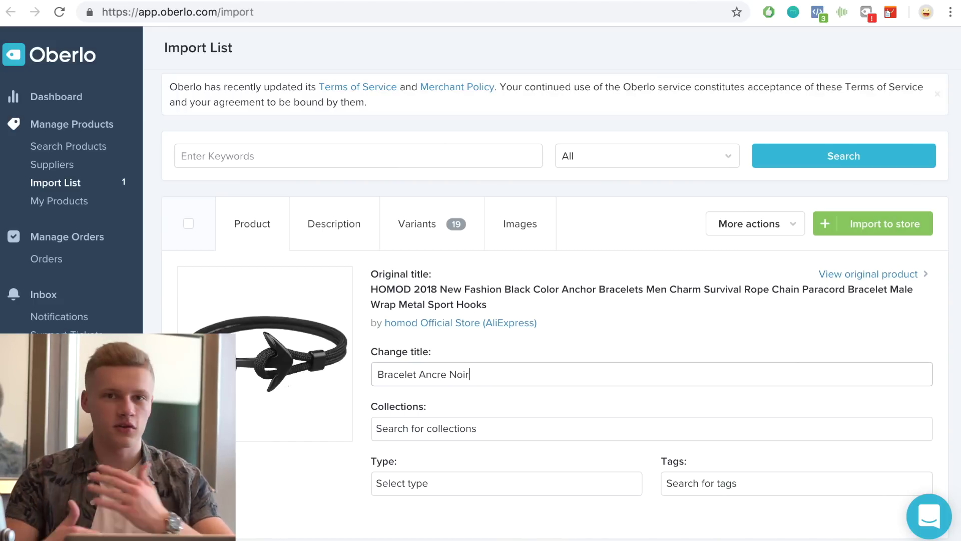
- Change the ending of the product title so that it reads "Bracelet London"
key("BackSpace")
key("BackSpace")
key("BackSpace")
key("BackSpace")
key("BackSpace")
key("BackSpace")
key("BackSpace")
key("BackSpace")
key("BackSpace")
key("BackSpace")
key("BackSpace")
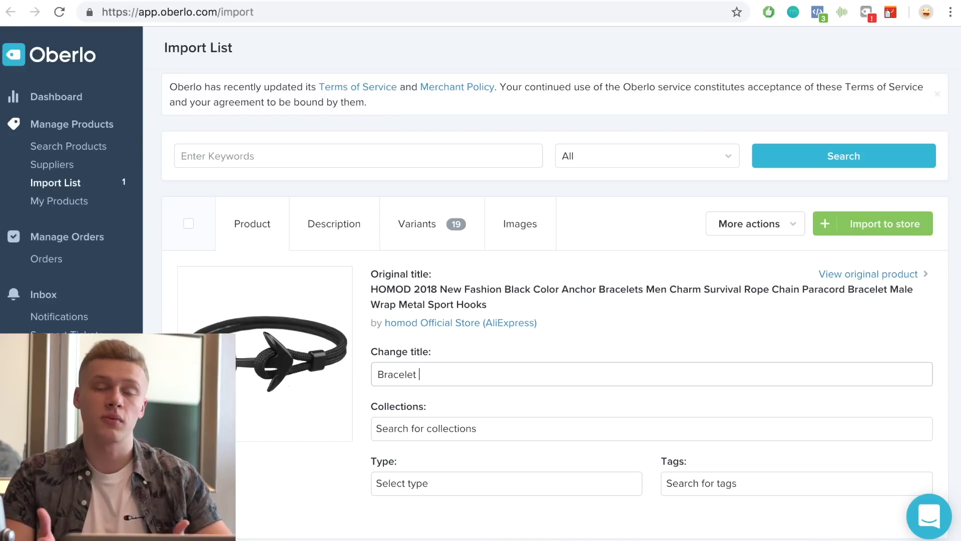
type("London")
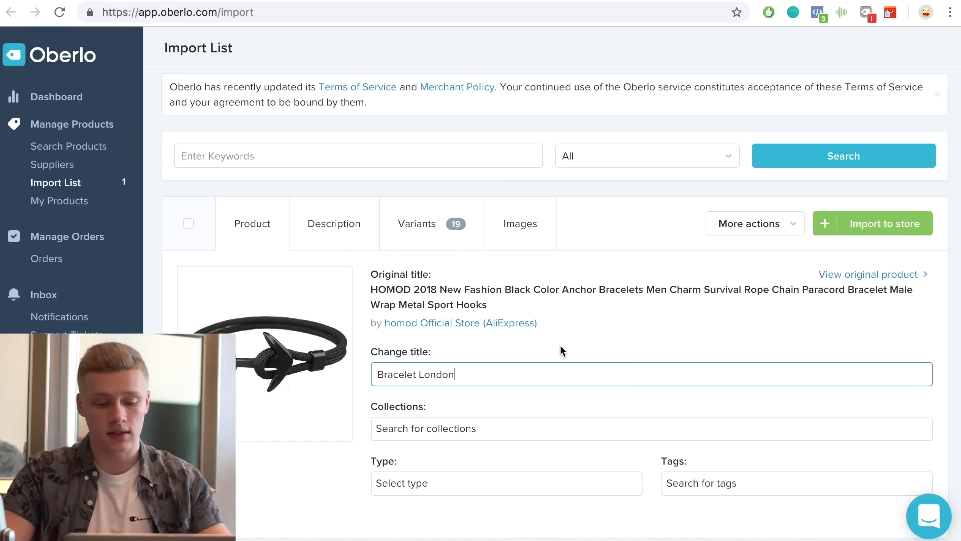
- Review the imported product's description and look through its variants with their costs, prices and suggested price
left_click(344, 240)
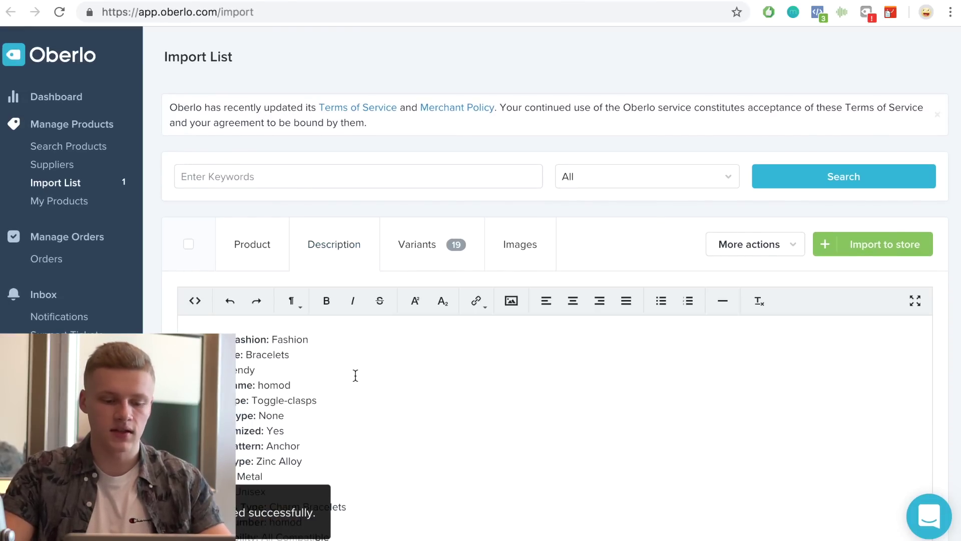
scroll(354, 376, "down", 5)
scroll(275, 359, "up", 5)
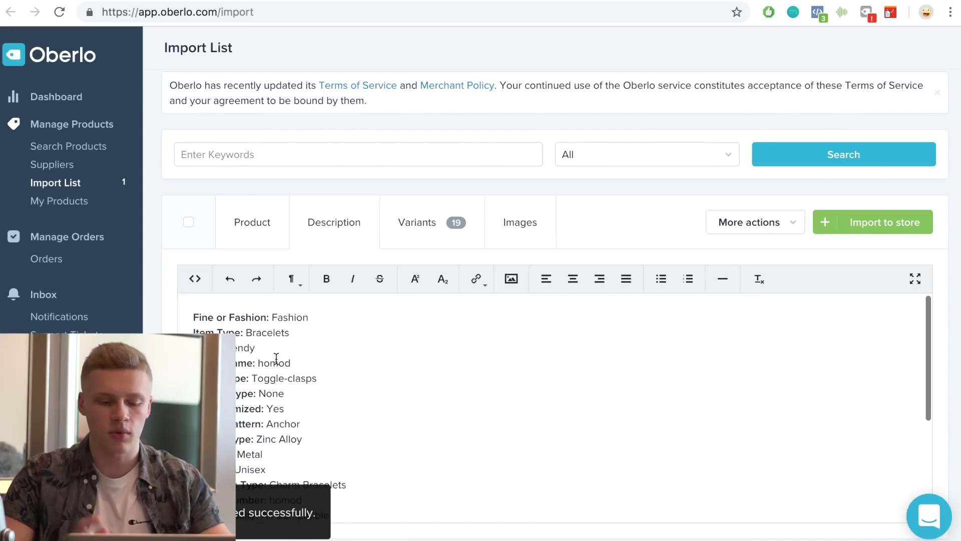
left_click(408, 220)
scroll(461, 346, "down", 3)
scroll(461, 347, "down", 15)
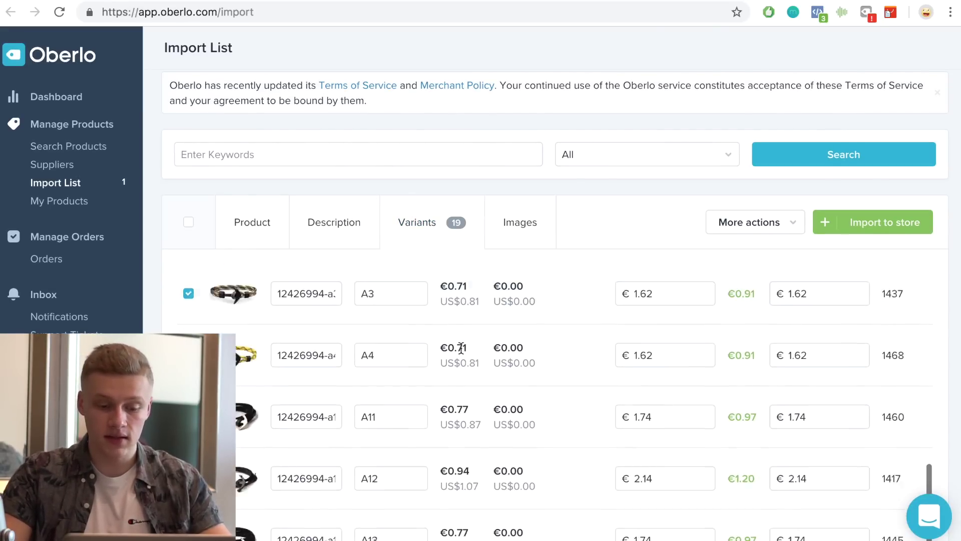
scroll(460, 347, "up", 7)
scroll(461, 347, "up", 10)
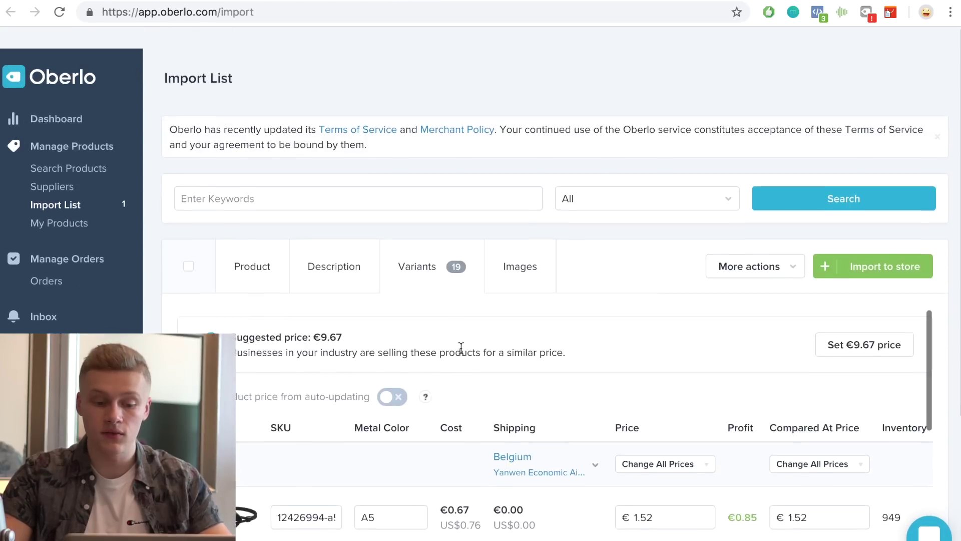
scroll(461, 347, "down", 2)
scroll(461, 347, "up", 2)
scroll(461, 347, "down", 1)
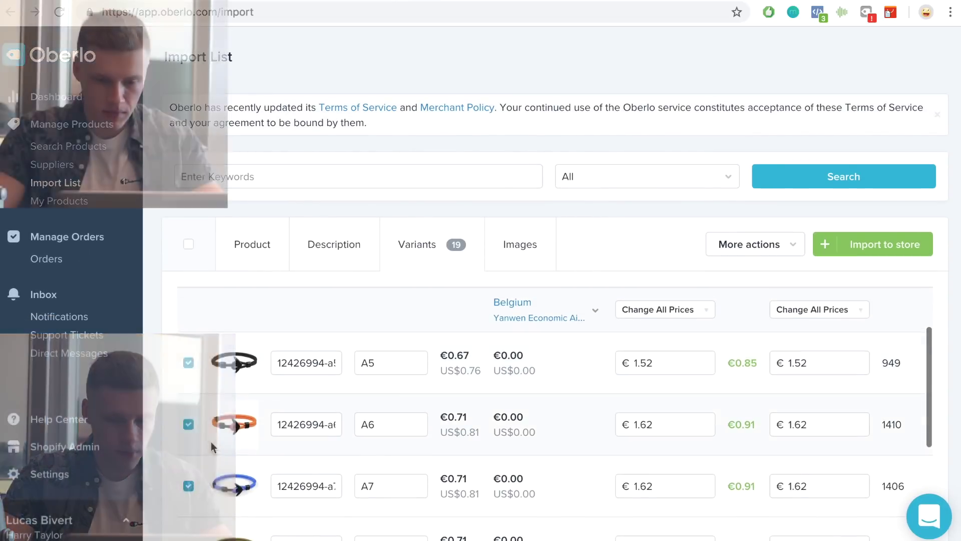
- Deselect all variants of the bracelet at once, keeping only the black A5 variant, and check the variant list
scroll(245, 331, "up", 3)
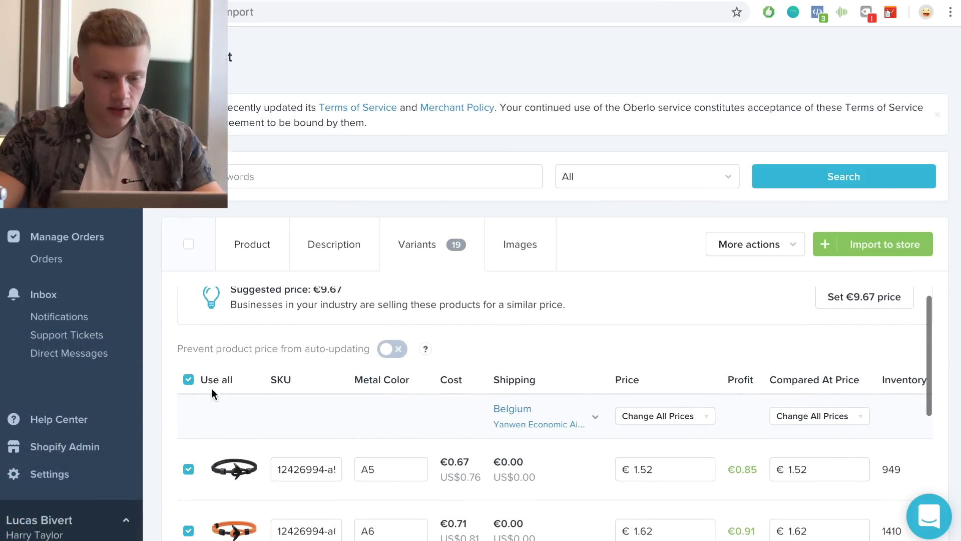
left_click(188, 380)
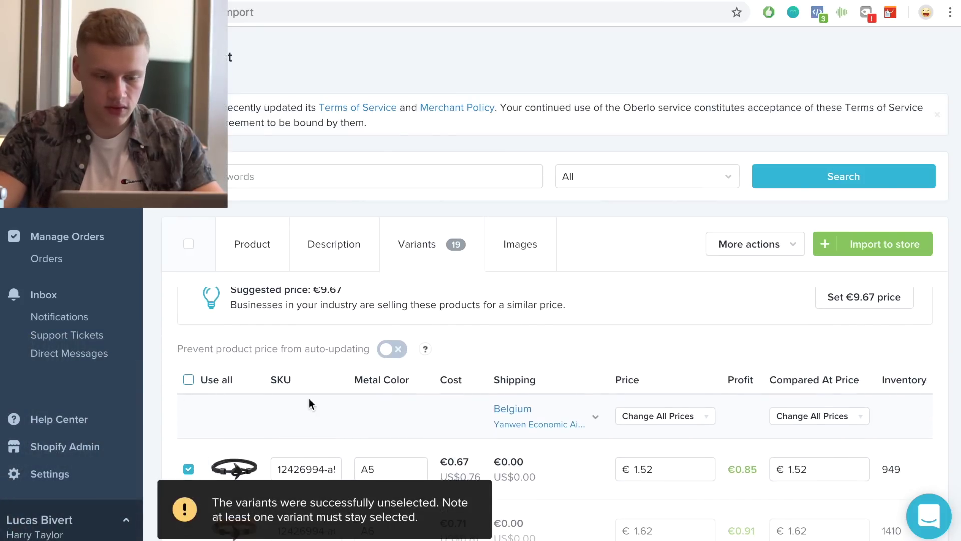
scroll(308, 398, "down", 10)
scroll(309, 399, "up", 10)
scroll(309, 398, "down", 2)
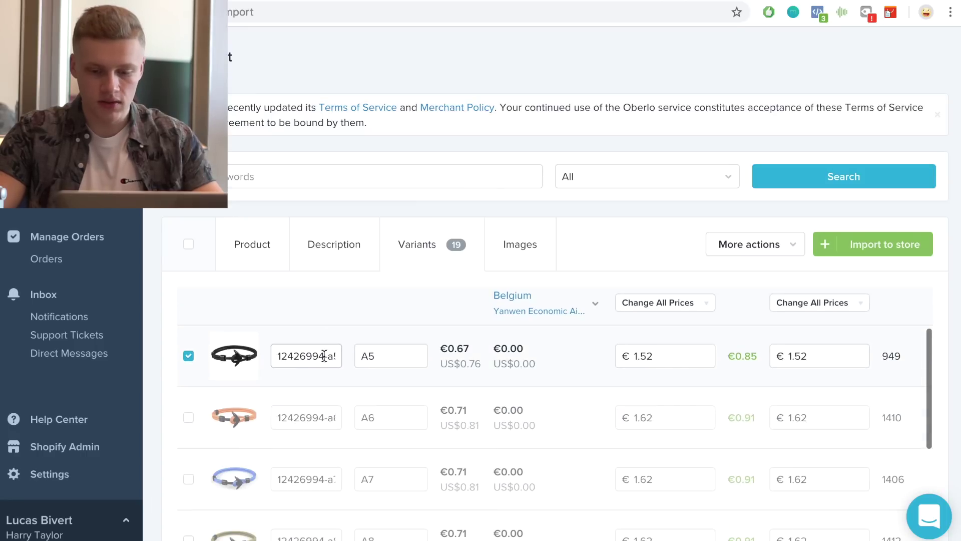
scroll(446, 363, "up", 3)
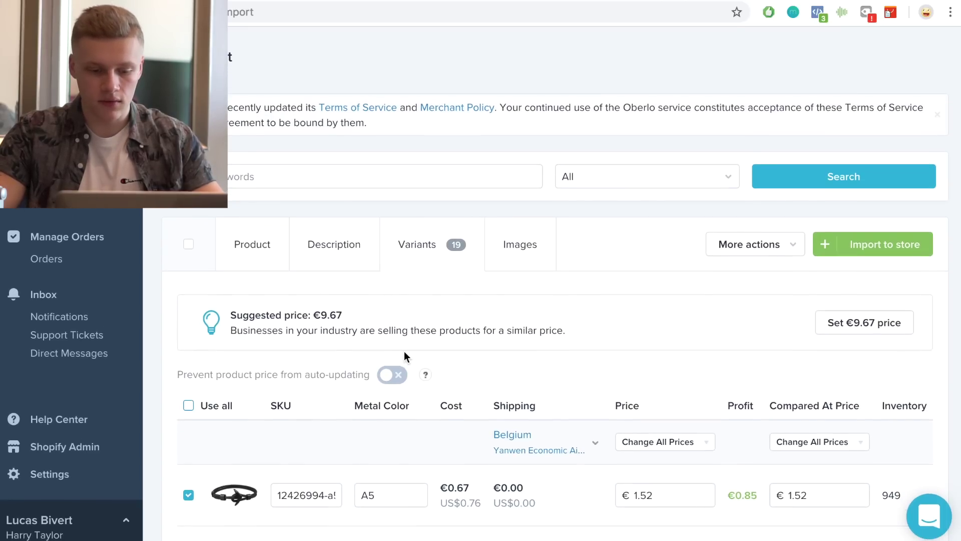
- Go to the product's images and exclude the three patterned bracelet pictures in the first row beside the main image
left_click(529, 258)
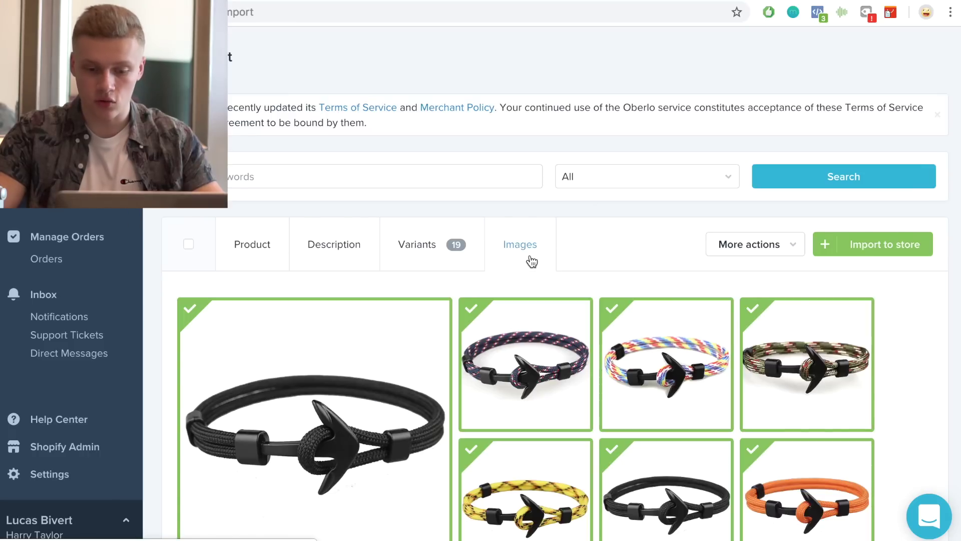
left_click(513, 392)
left_click(666, 372)
left_click(800, 362)
- Exclude the orange, smaller black and yellow bracelet pictures in the second row of images
scroll(800, 361, "down", 5)
scroll(801, 362, "up", 3)
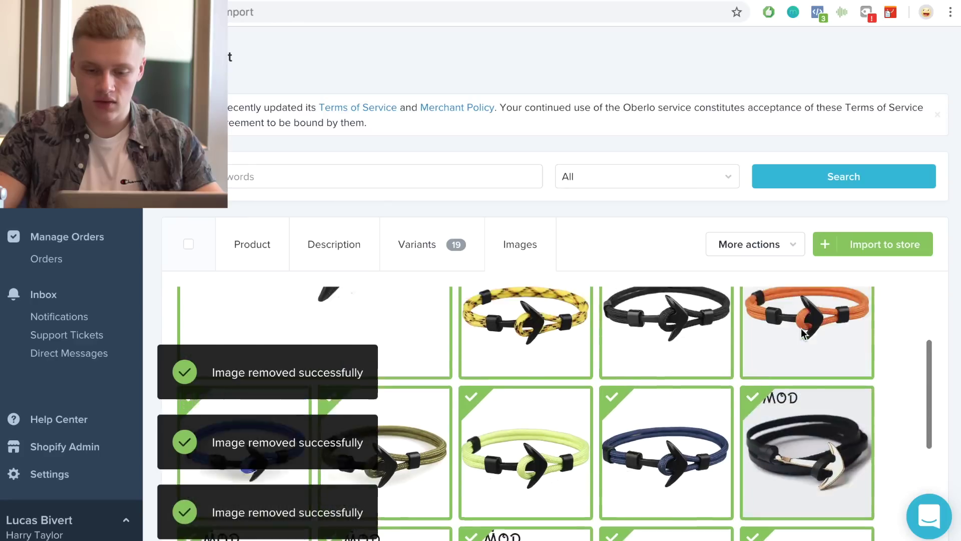
left_click(811, 411)
left_click(669, 414)
left_click(531, 414)
- Exclude the black HOMOD wrap, navy blue and neon yellow bracelet pictures in the third row of images
scroll(531, 414, "down", 3)
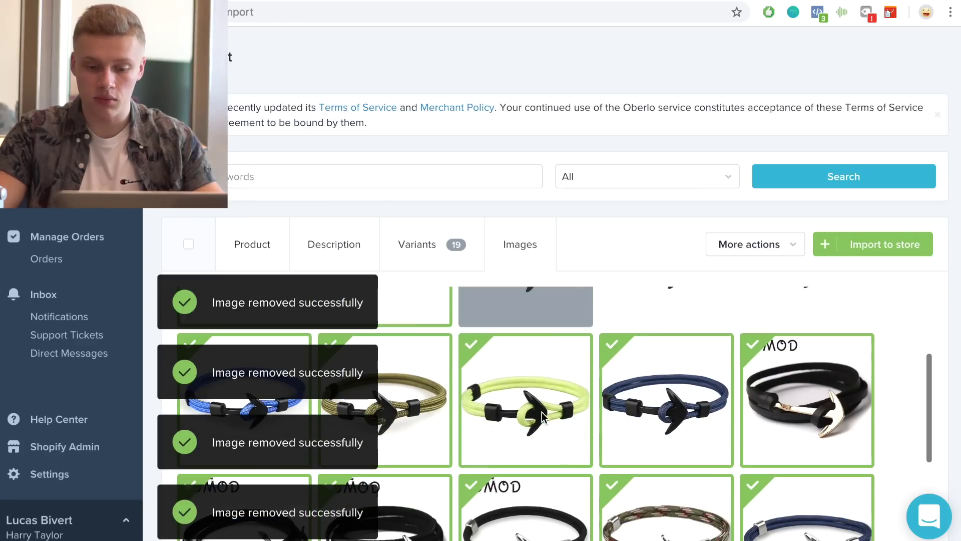
left_click(806, 400)
left_click(668, 396)
left_click(553, 386)
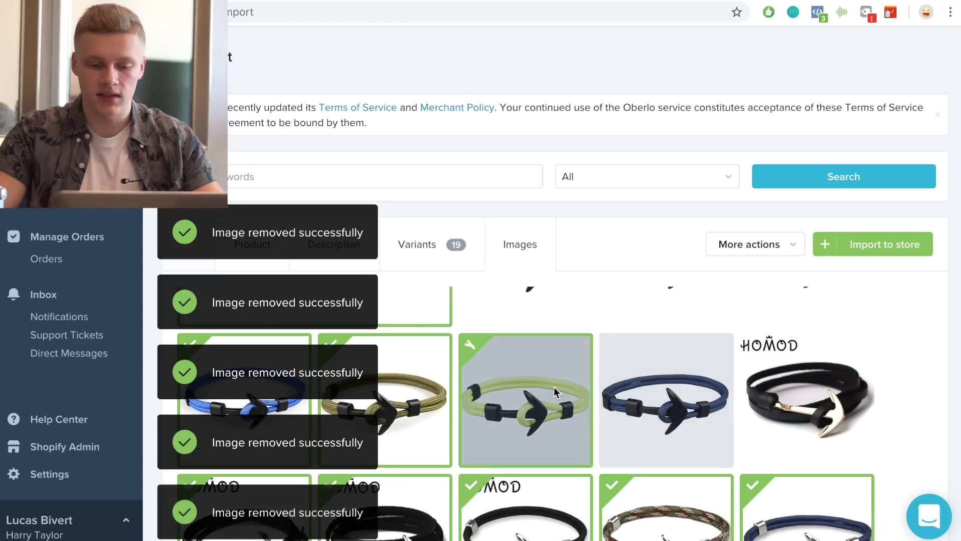
scroll(606, 300, "up", 4)
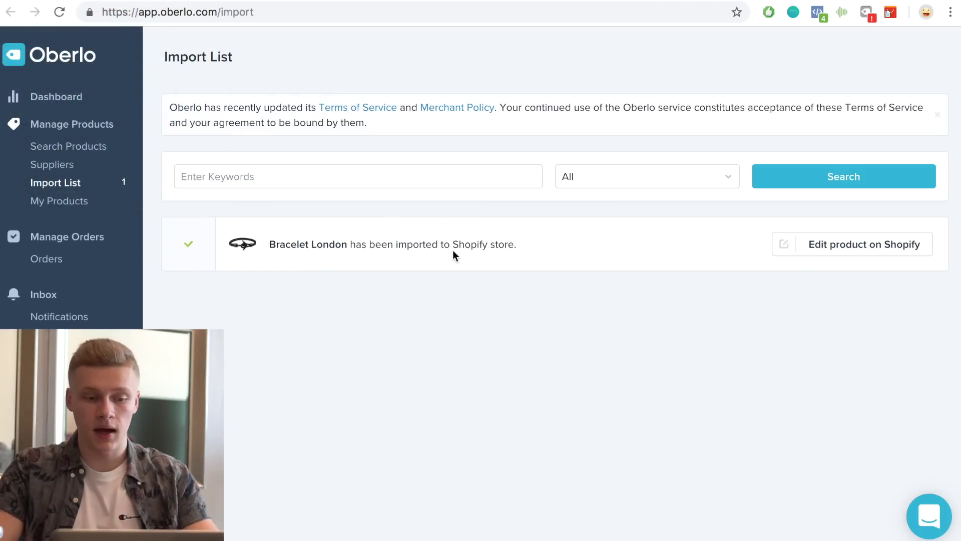
- Switch to the Shopify admin, open the list of all products, and check the AliExpress bracelet search results
left_click(106, 0)
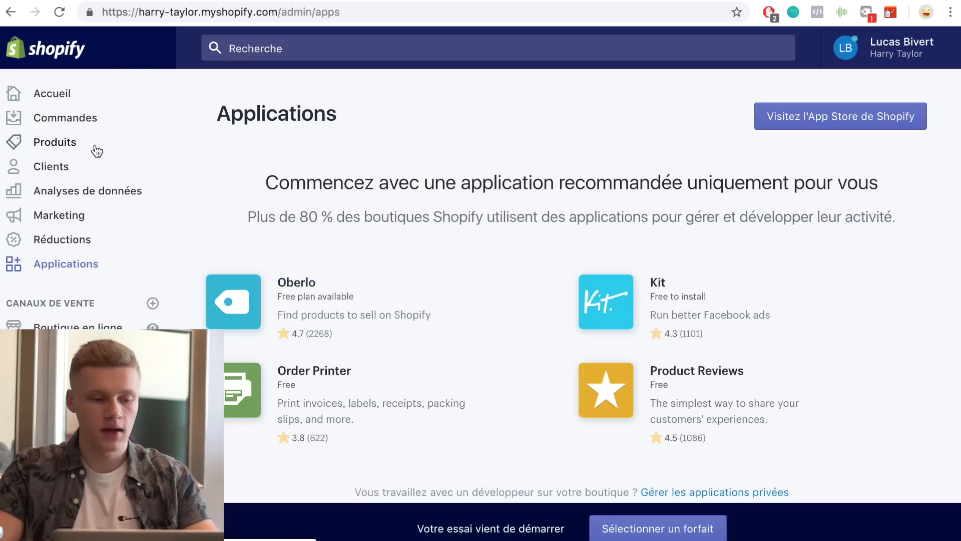
left_click(56, 149)
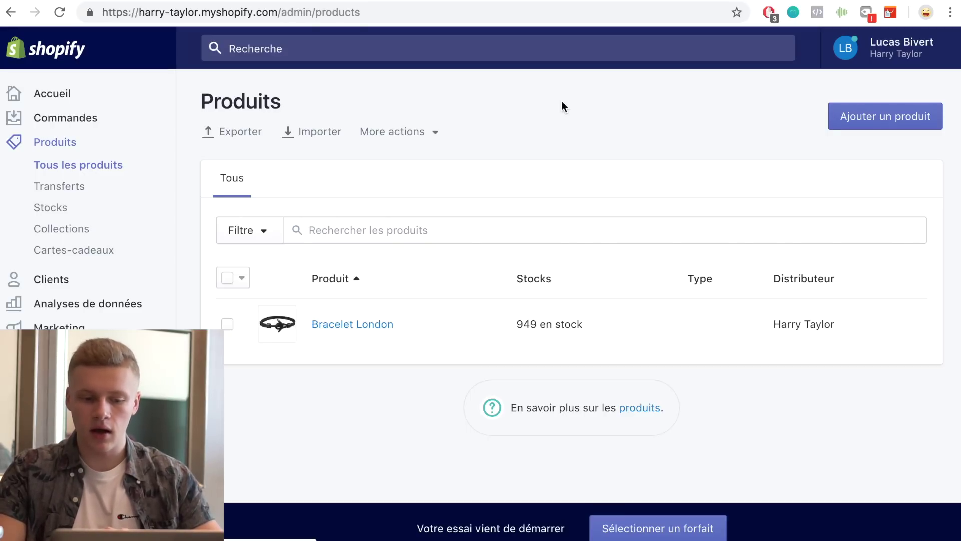
left_click(525, 0)
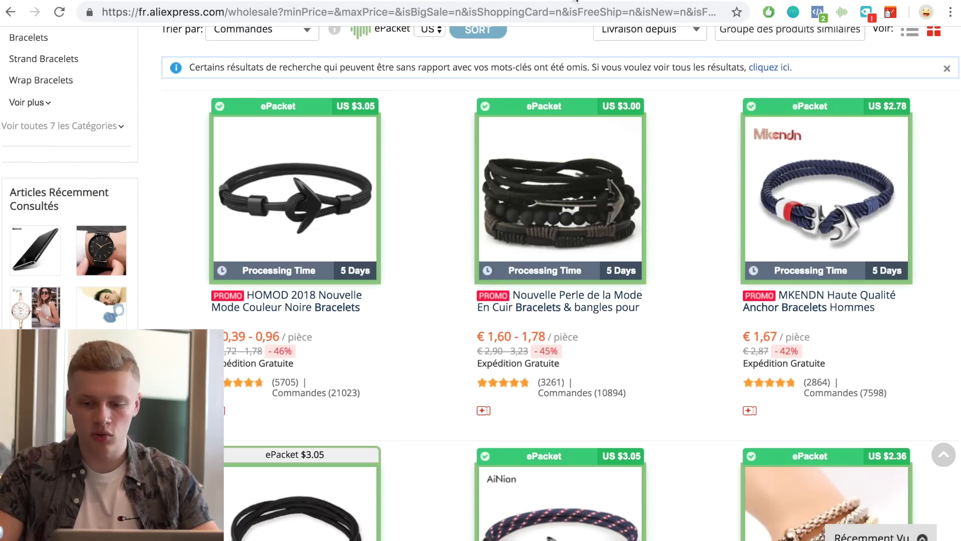
left_click(568, 1)
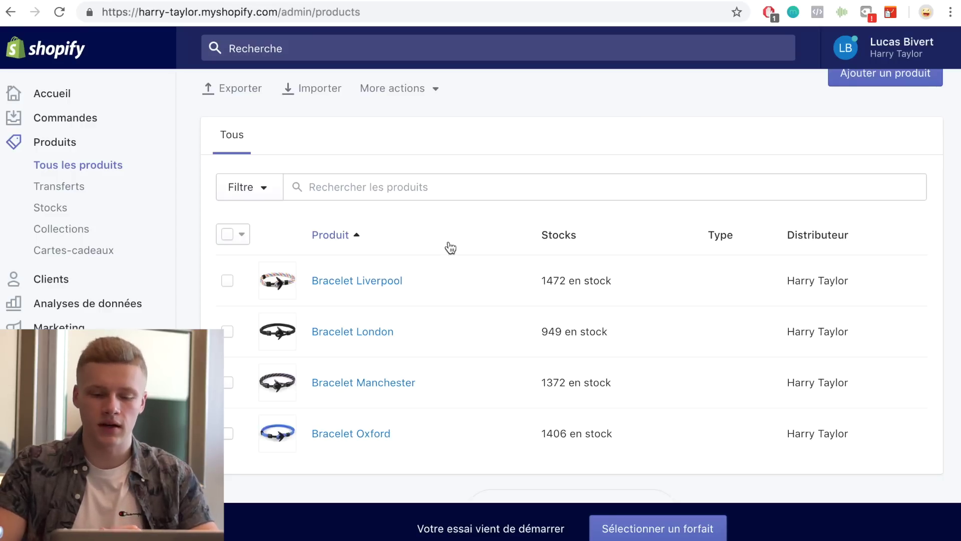
- Open the Bracelet Liverpool product in Shopify and clear its entire description
left_click(390, 279)
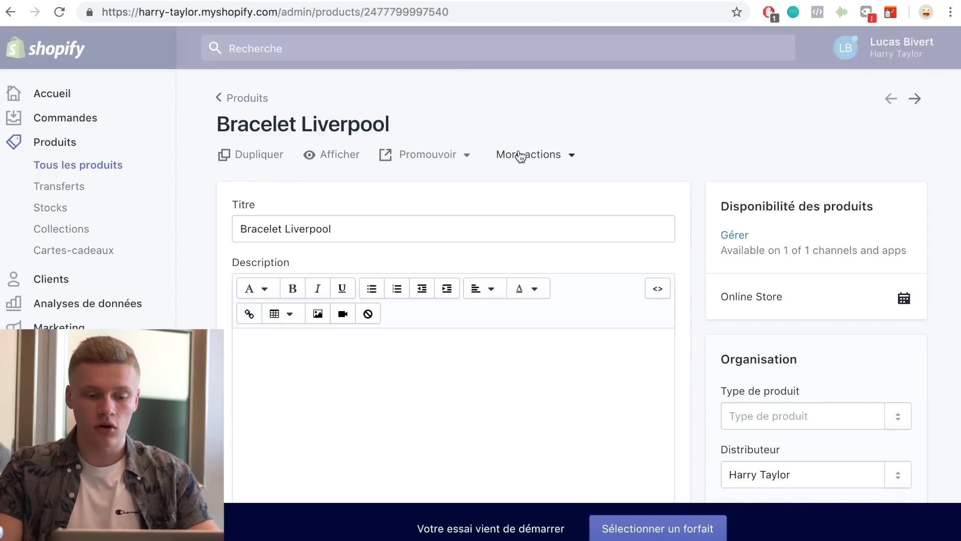
scroll(395, 363, "down", 1)
left_click(356, 376)
key("ctrl+a")
key("BackSpace")
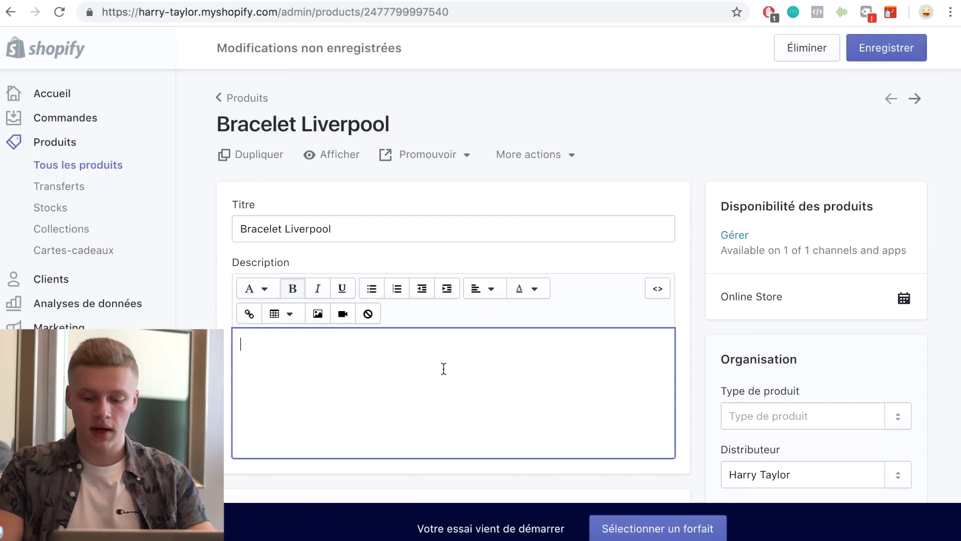
- Write a bulleted description with the points "Les nouveaux bracelets ultra tendances 2019" and "Ce produit n'est pas vendu en magasin"
left_click(371, 288)
type("Les nouveaux bracelets ultra tendances 2019")
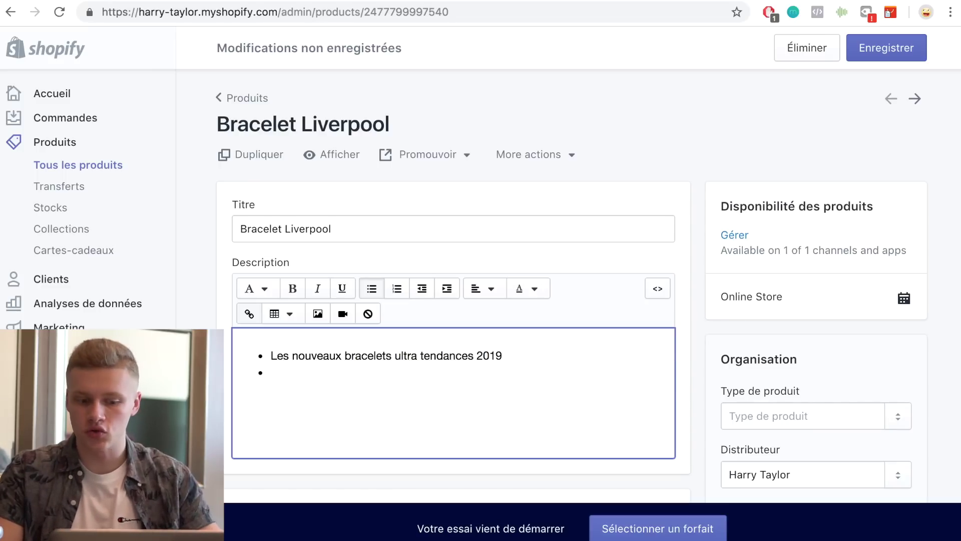
type("Ce ")
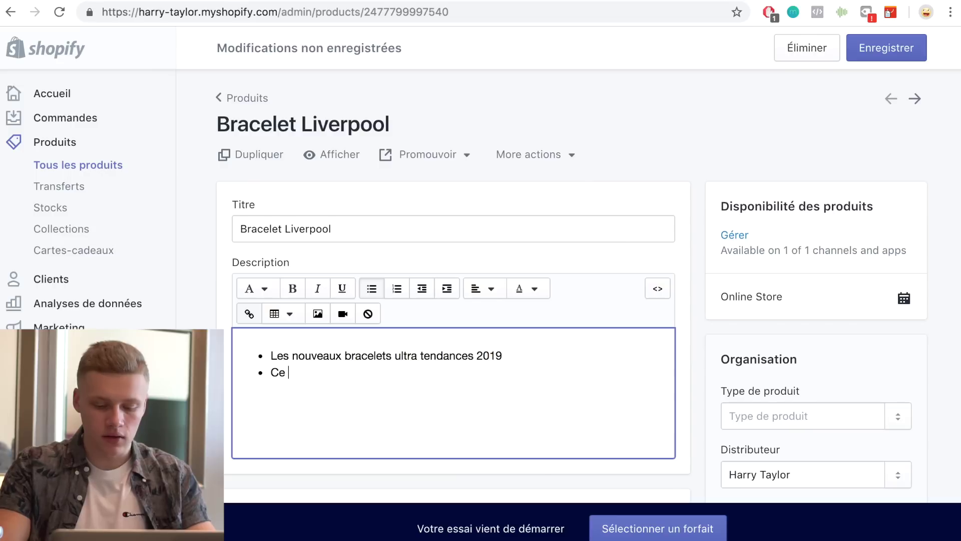
type("produit n'est pas vendu")
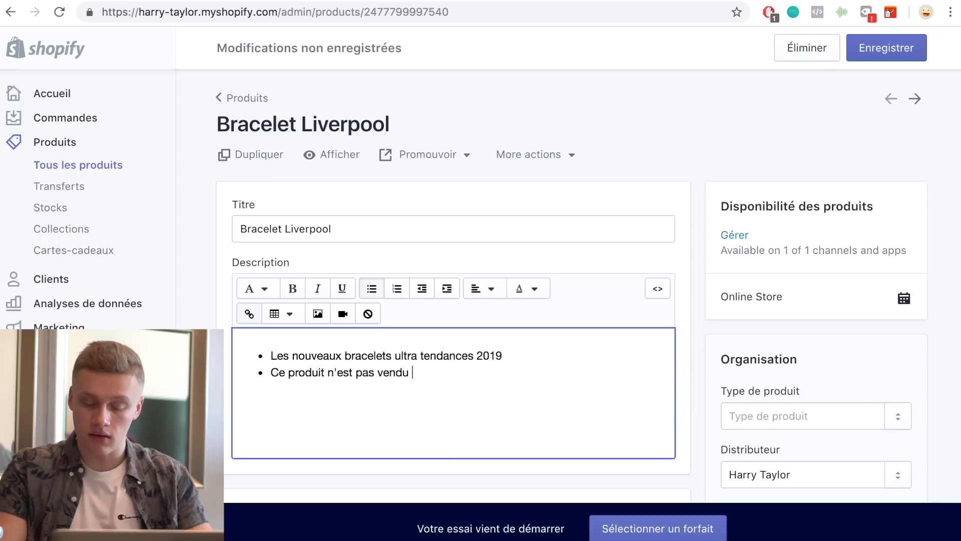
type("en magasin ")
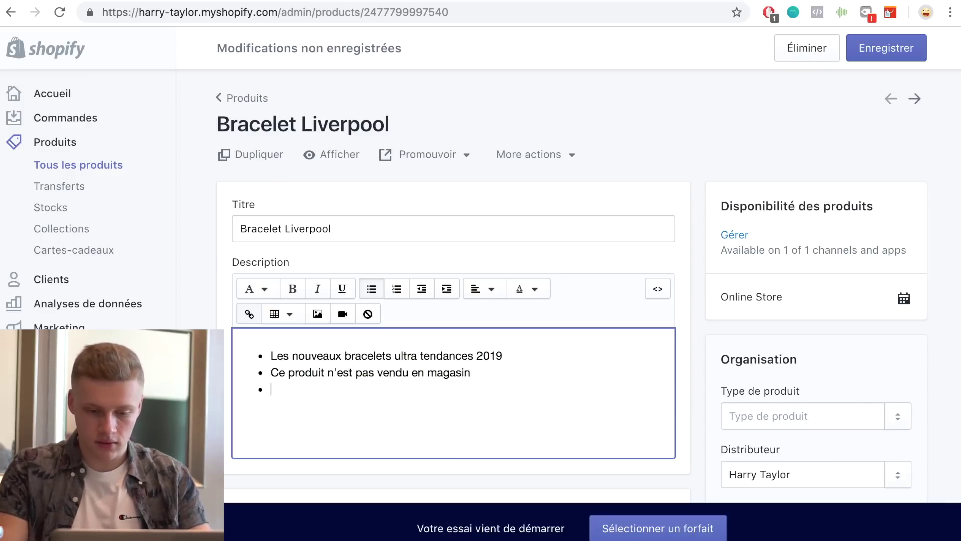
- Add a third bullet to the description reading "Il vous apporter une touche de style durant cet été"
type("Il ")
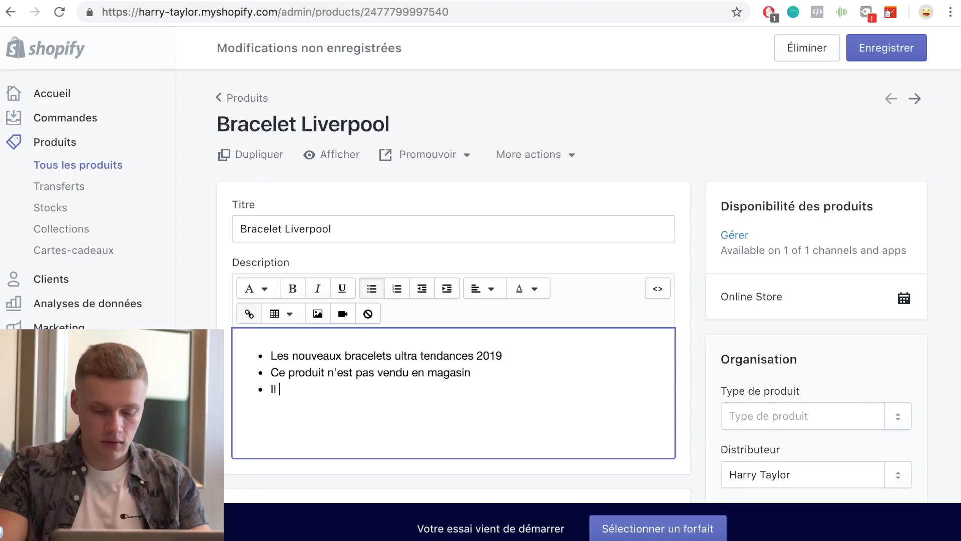
type("vous apporter")
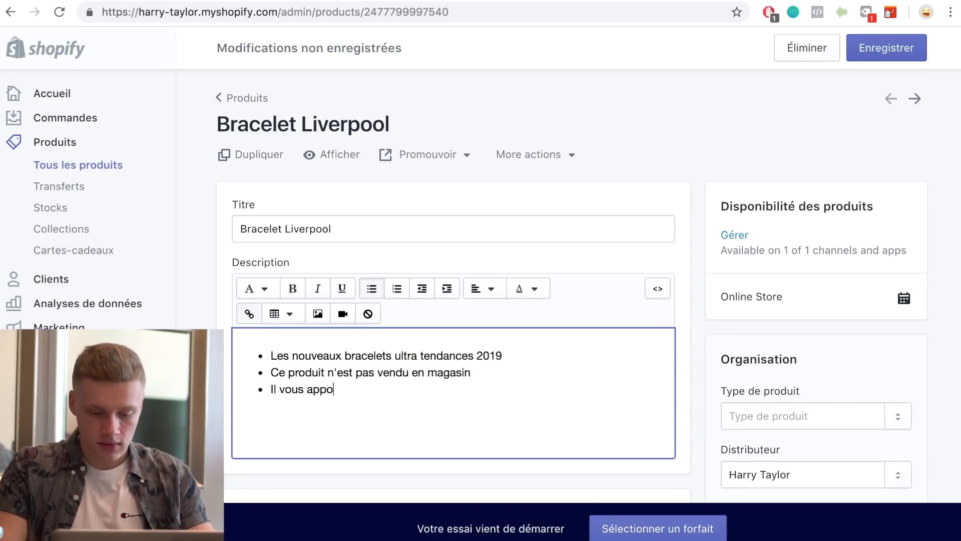
type("touche ")
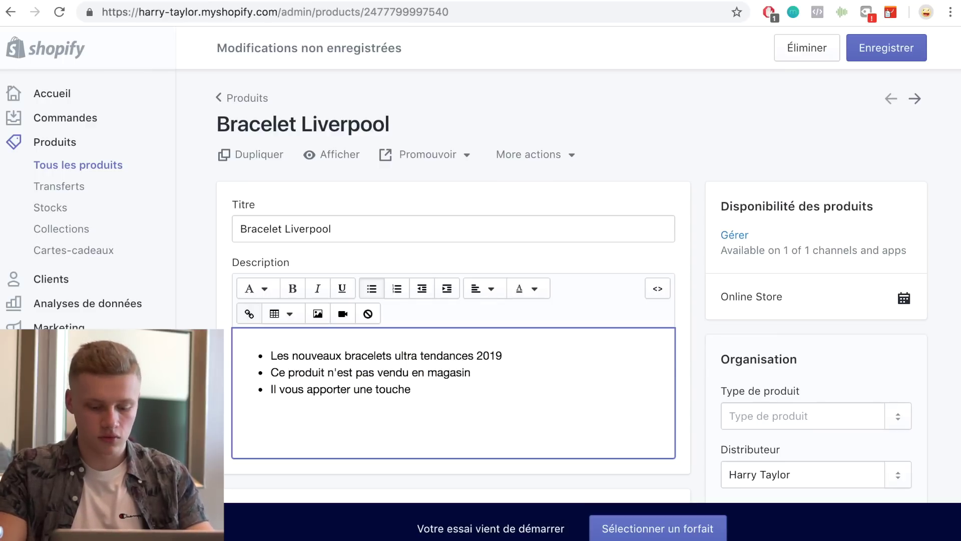
type("de style durant ce")
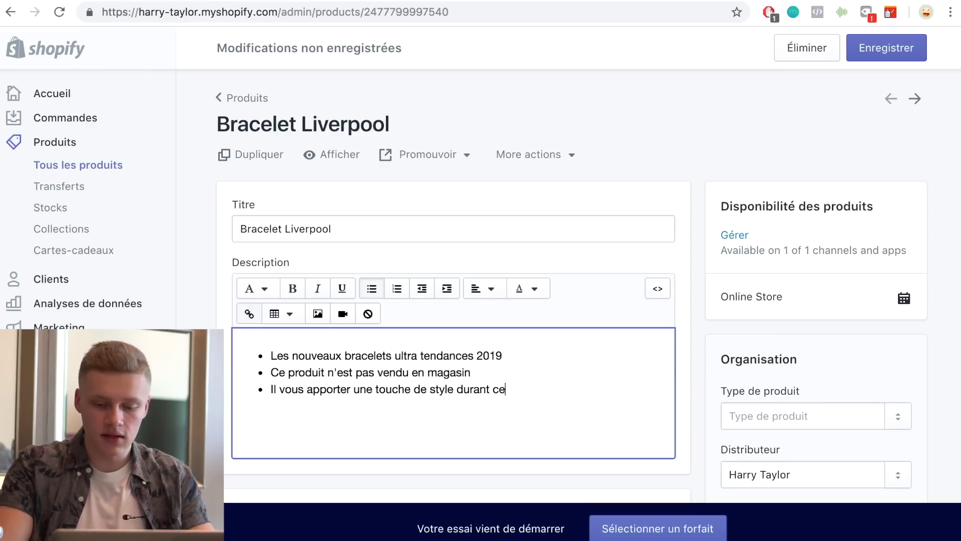
type("t été")
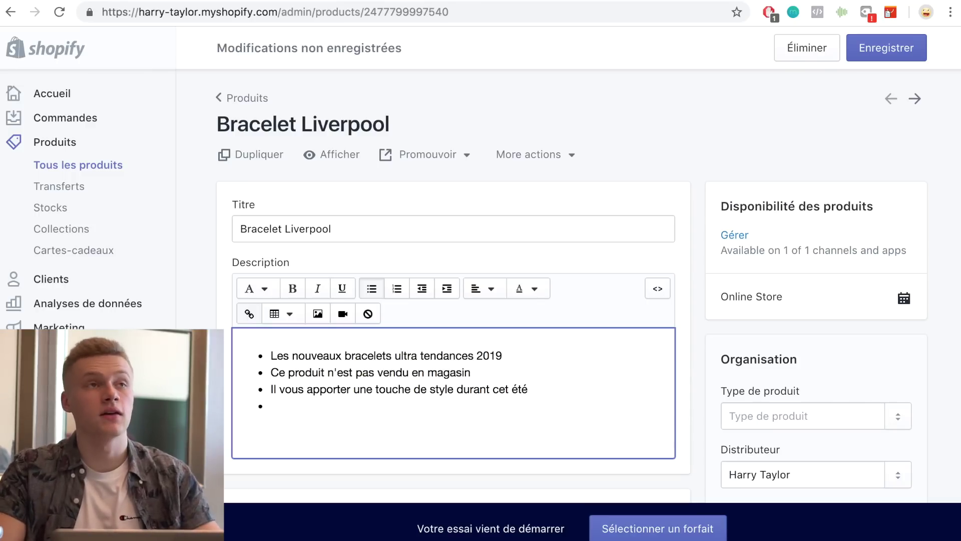
- Add a fourth bullet reading "Stock limité : seulement 30 pièces en stock" and select the whole bulleted description
type("Stock limité ")
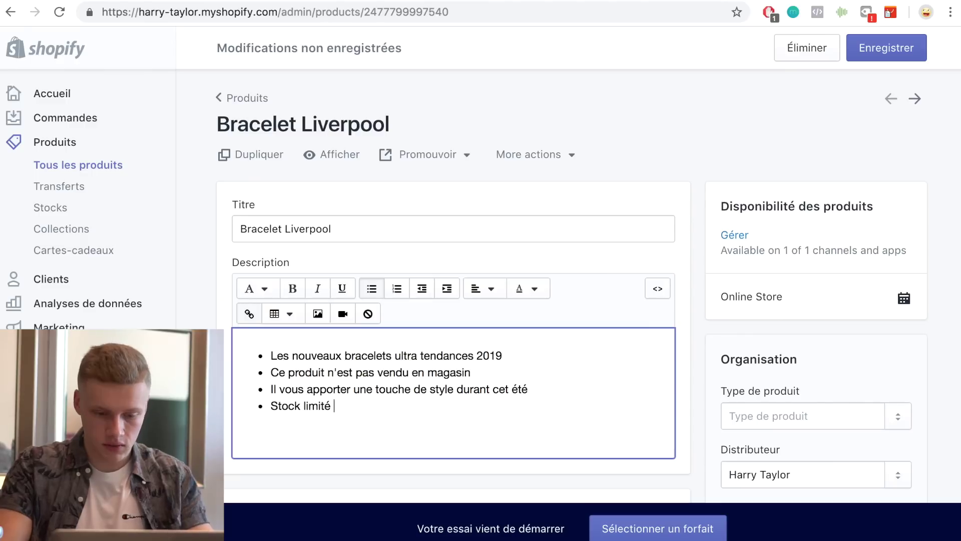
type(": seulement ")
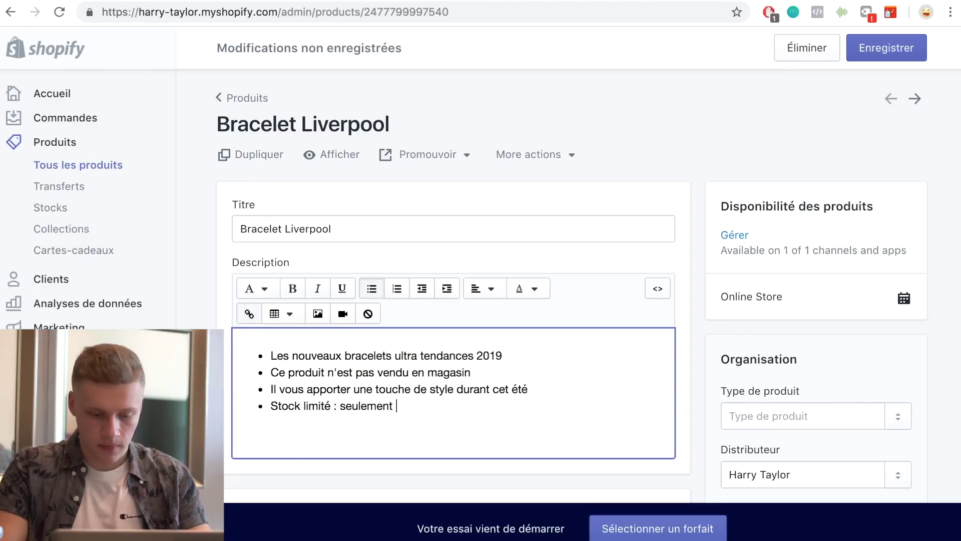
type("30 pè")
type("ièces en stock")
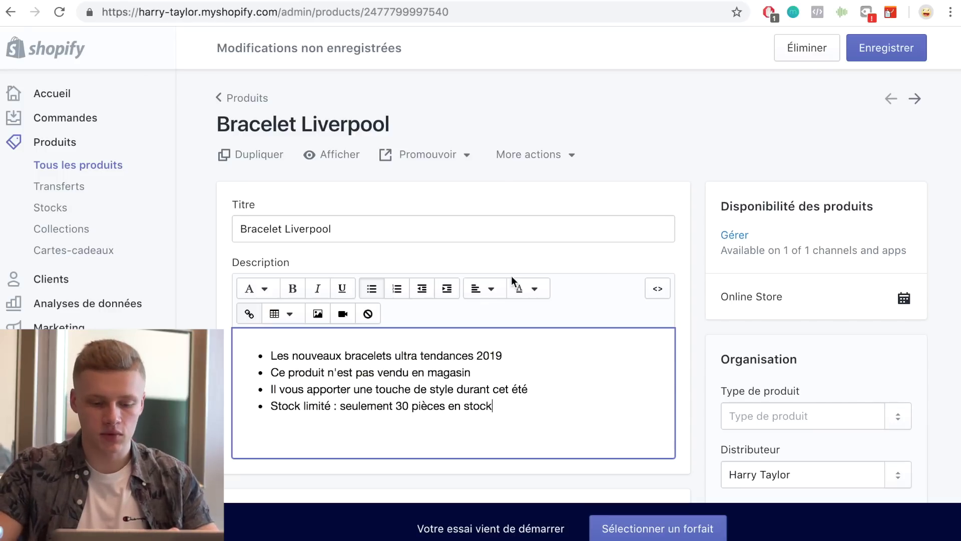
left_click_drag(511, 410, 238, 353)
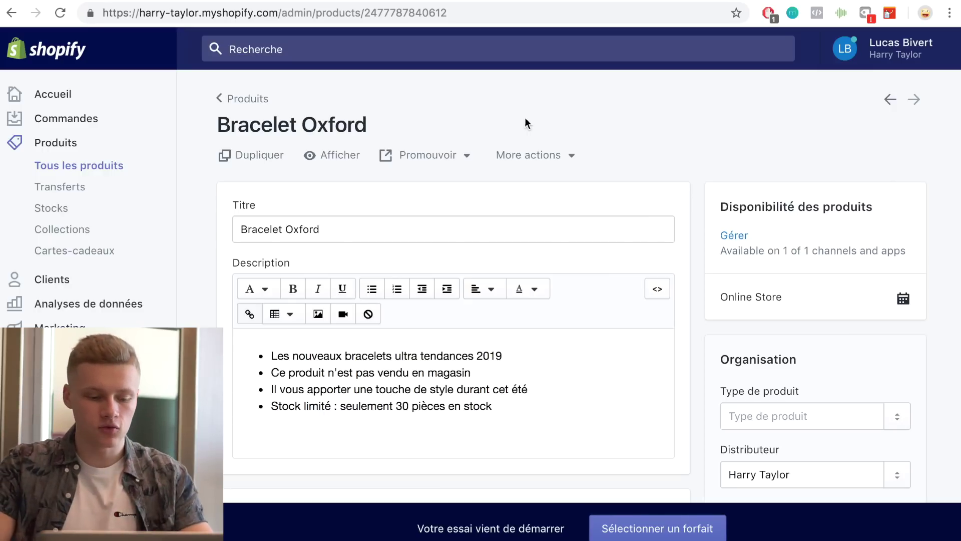
- Open the online store's themes, start customizing the Debut theme, and check the home page preview down to the footer
left_click(79, 440)
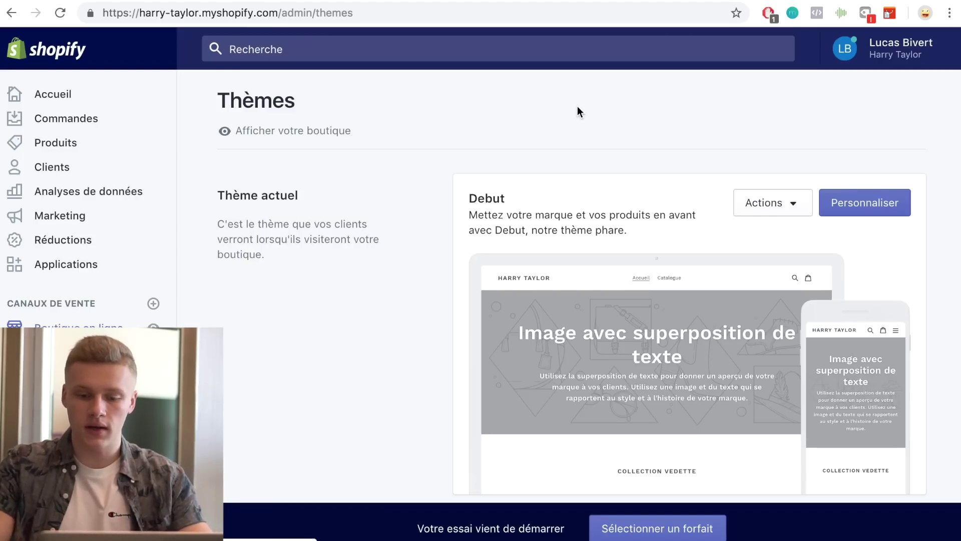
scroll(355, 292, "down", 4)
scroll(355, 293, "up", 4)
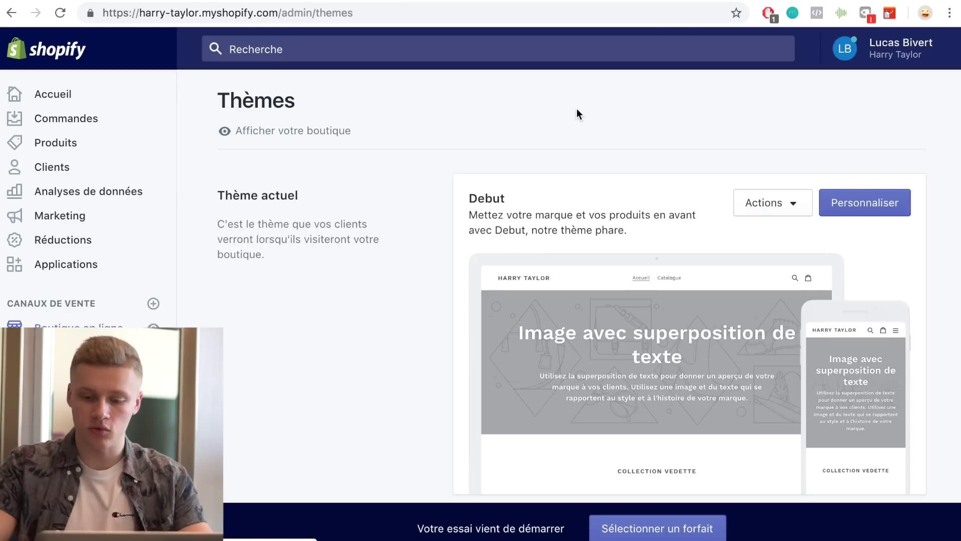
left_click(858, 206)
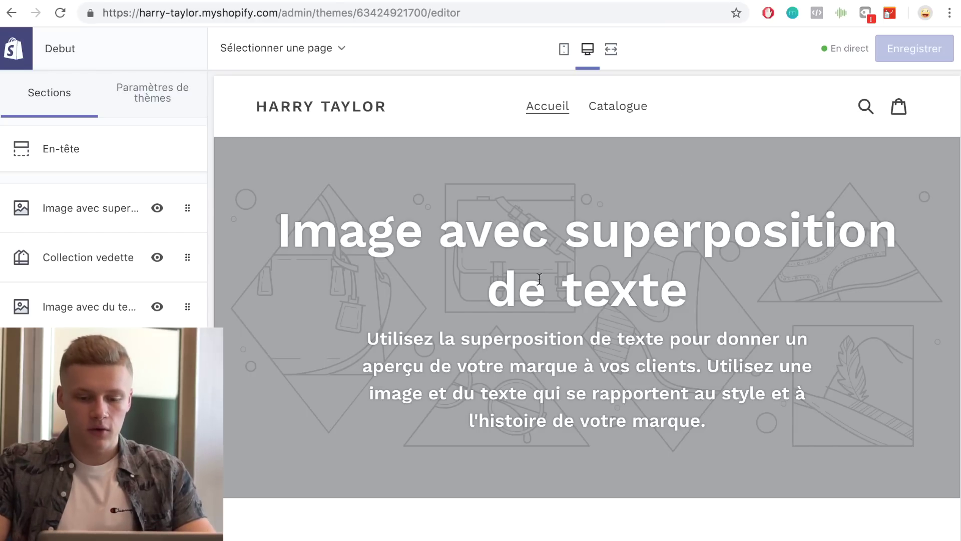
scroll(539, 280, "down", 13)
scroll(538, 278, "down", 10)
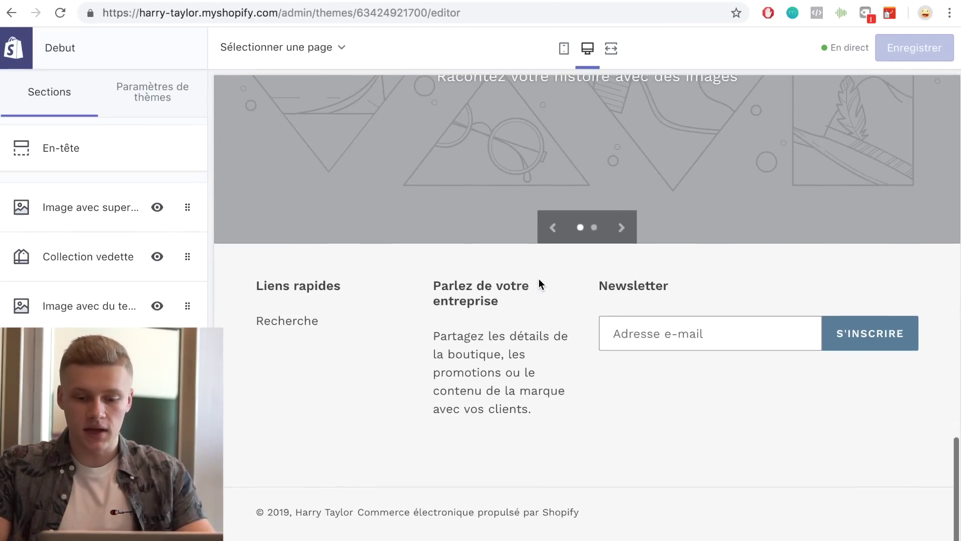
scroll(539, 278, "up", 20)
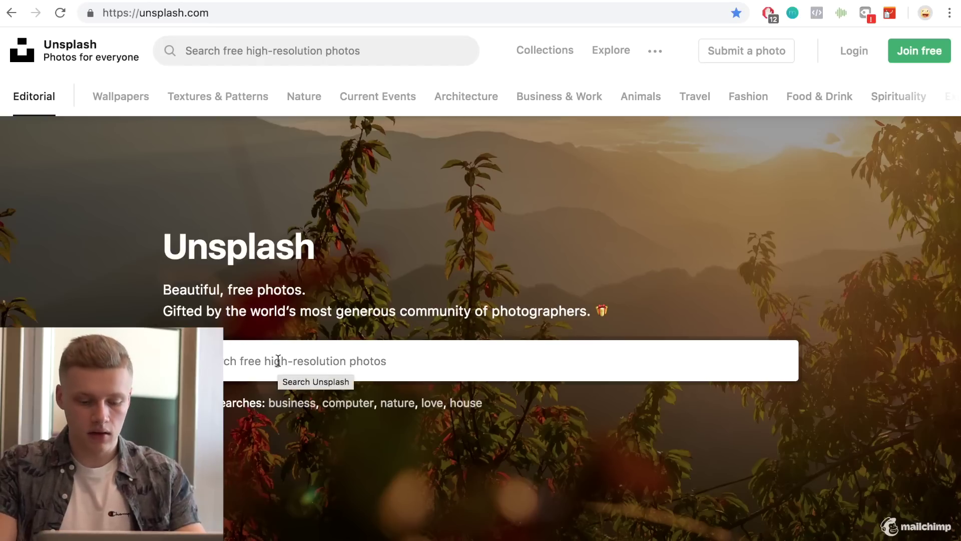
- Switch to Unsplash and search the free photos for "anchor bracelet"
left_click(279, 361)
type("anchor bracelet")
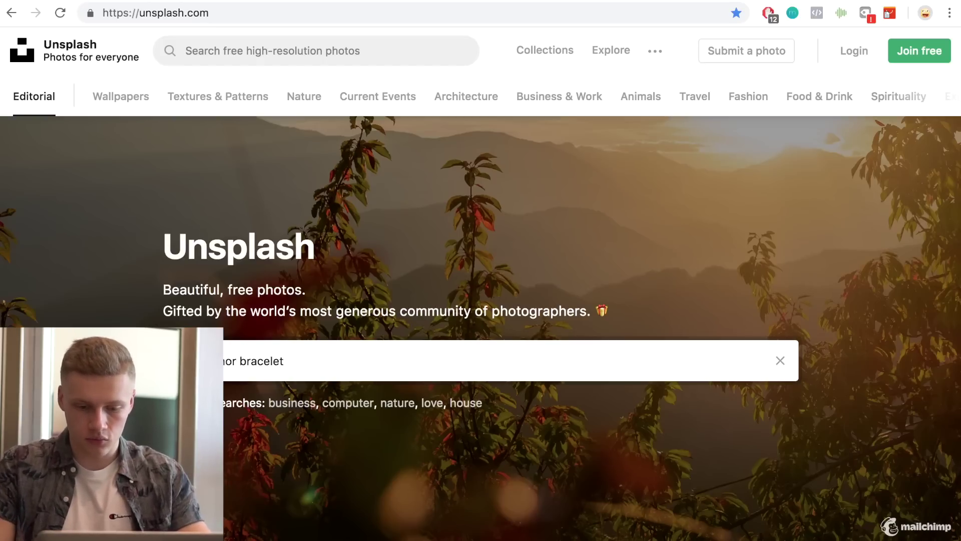
key("Return")
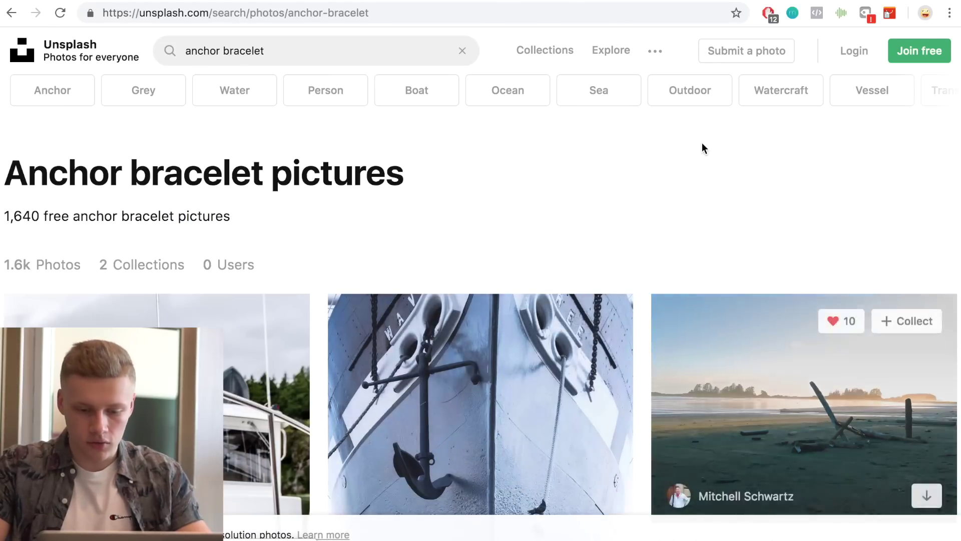
- Look through the Unsplash photo results for a picture suitable for the anchor bracelet store's home page
scroll(702, 144, "down", 13)
scroll(703, 134, "down", 6)
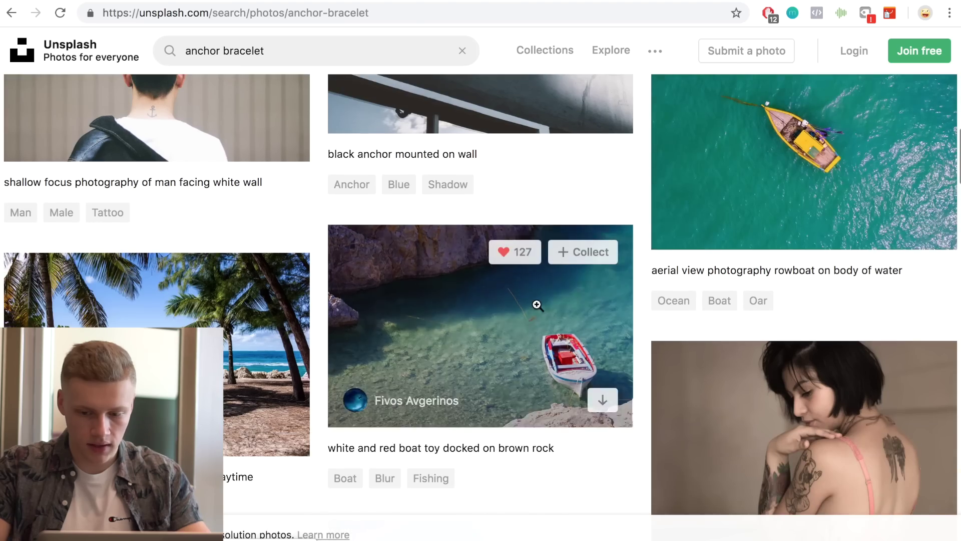
scroll(536, 302, "up", 4)
scroll(432, 214, "down", 18)
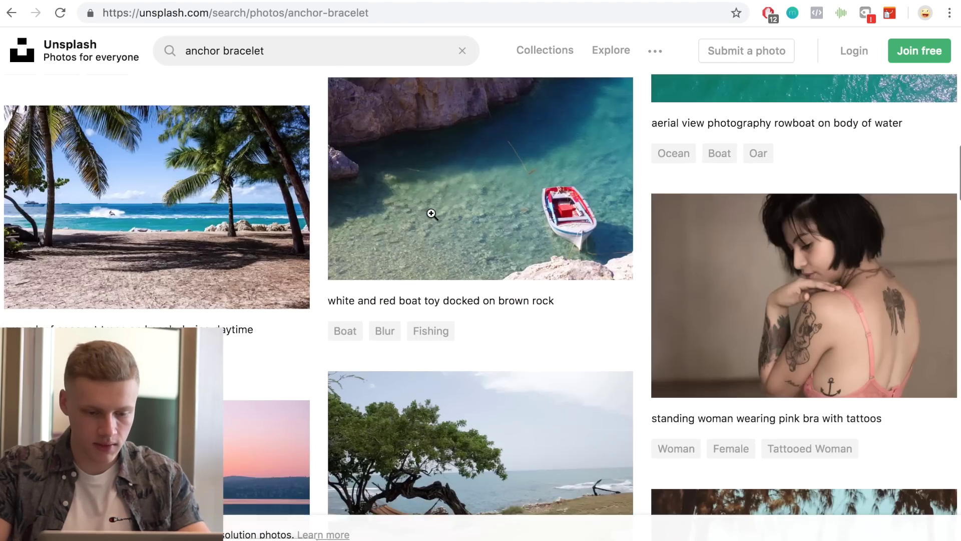
scroll(431, 214, "down", 11)
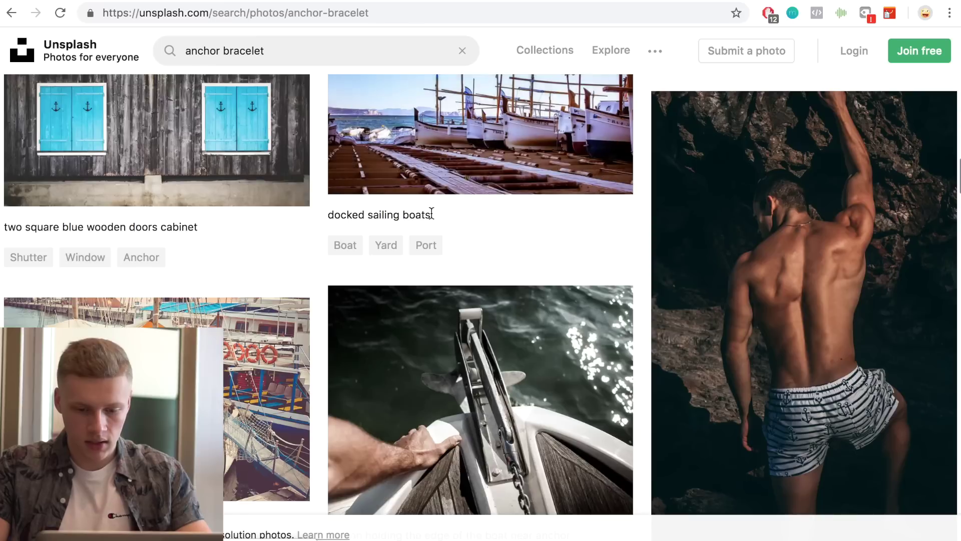
scroll(431, 214, "down", 11)
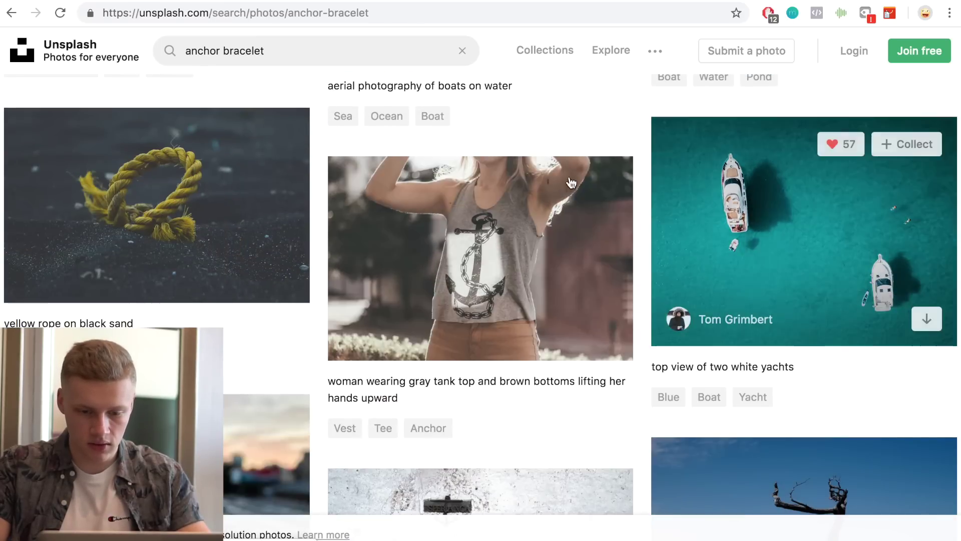
scroll(457, 267, "down", 6)
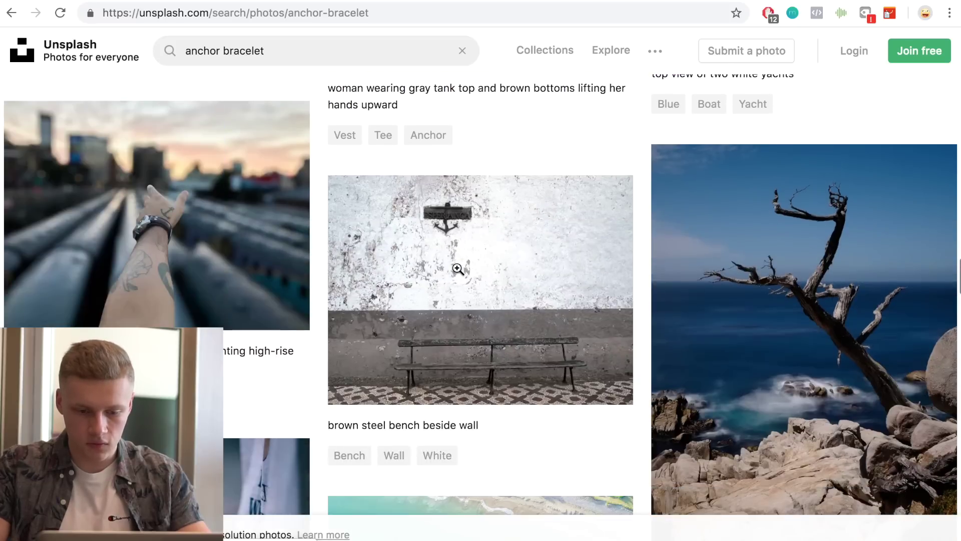
scroll(445, 274, "down", 18)
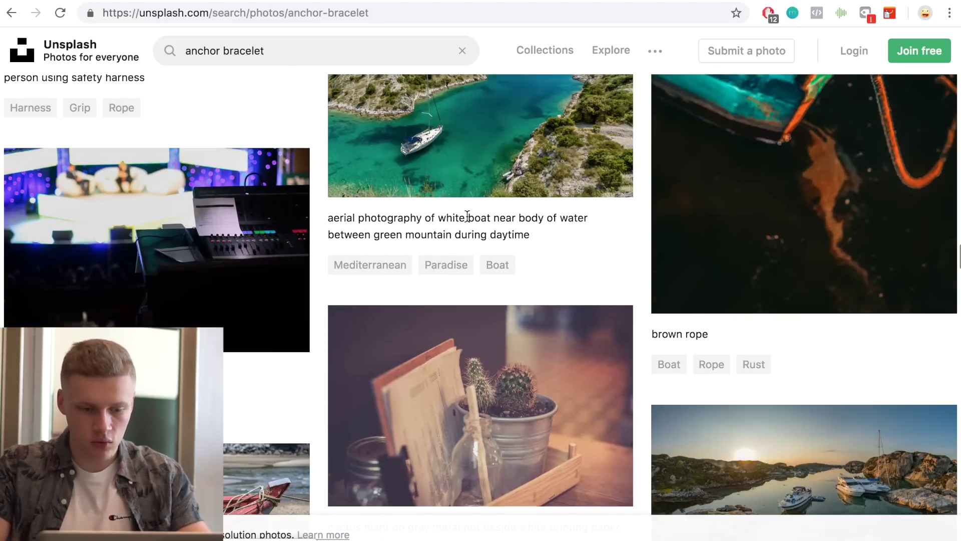
scroll(468, 215, "down", 11)
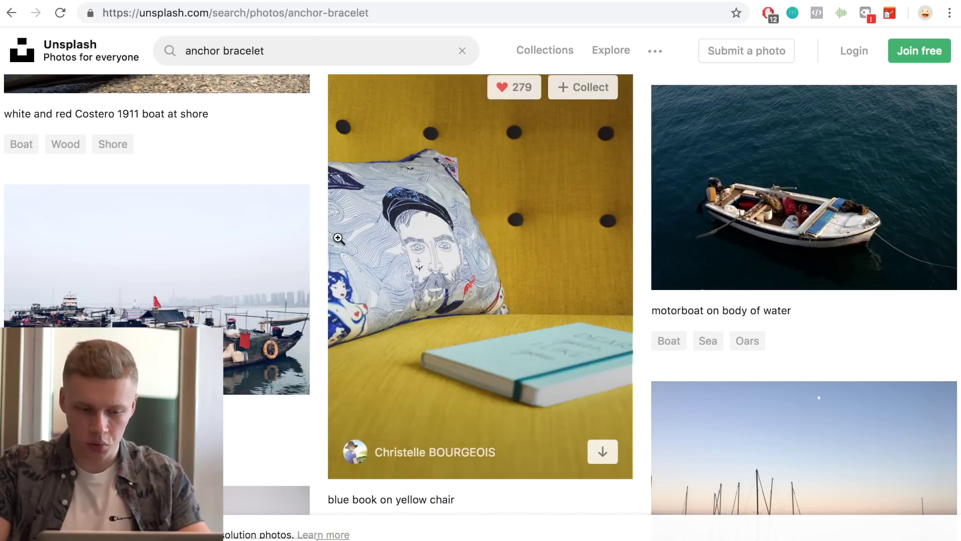
scroll(500, 275, "down", 8)
scroll(502, 275, "down", 5)
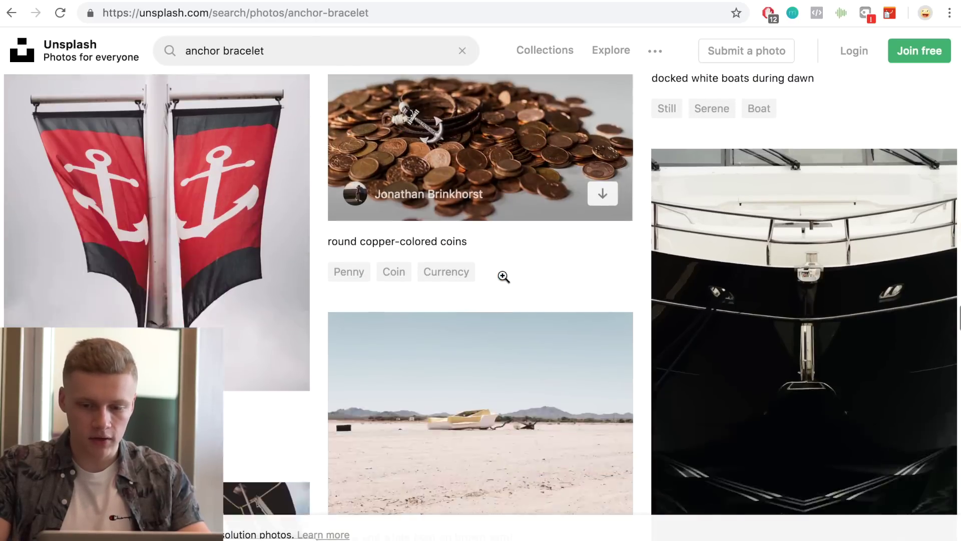
scroll(502, 275, "up", 6)
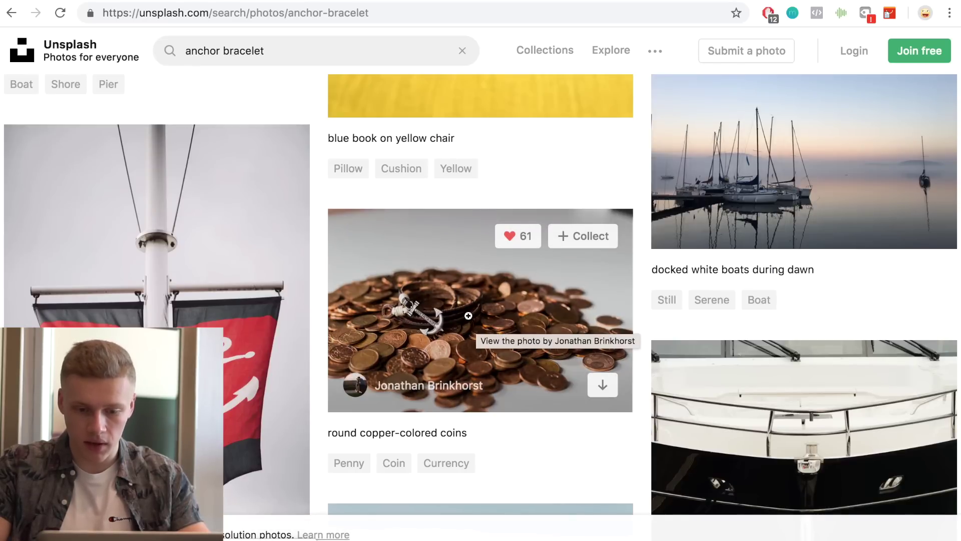
scroll(453, 312, "down", 1)
scroll(453, 313, "down", 20)
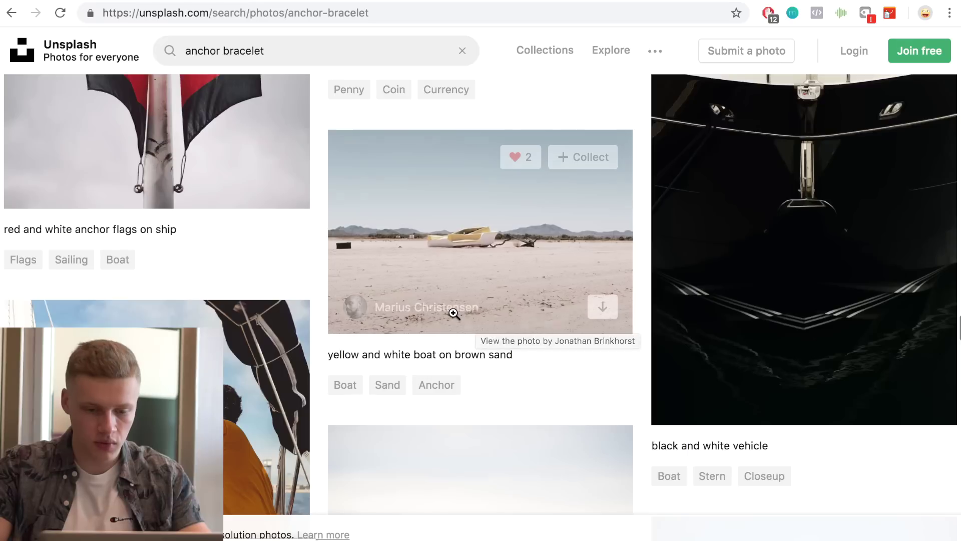
scroll(455, 319, "down", 3)
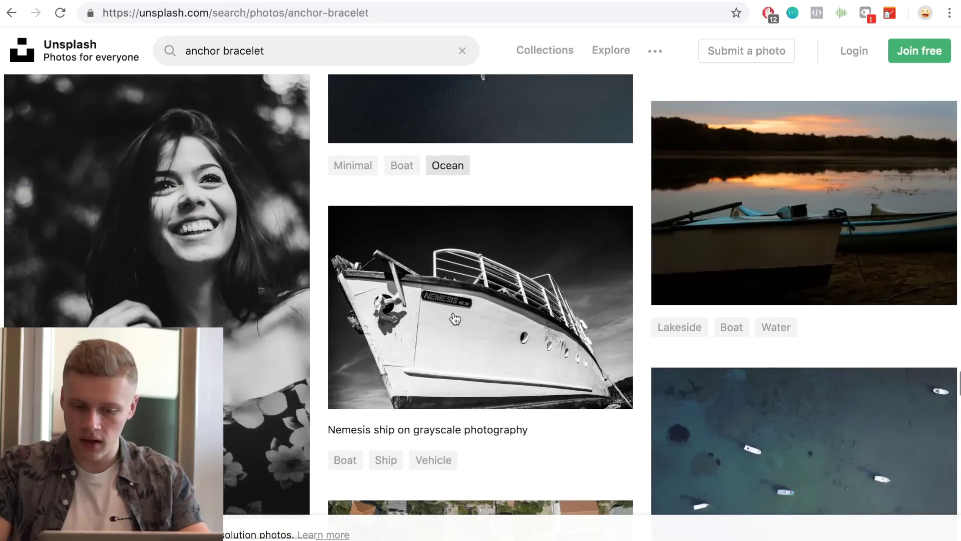
scroll(453, 313, "down", 5)
scroll(453, 313, "down", 10)
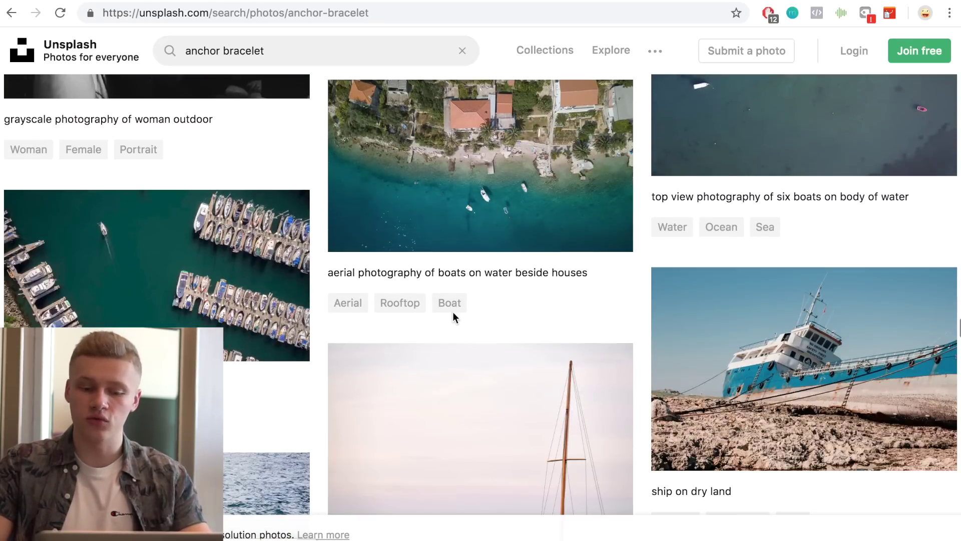
scroll(453, 313, "down", 5)
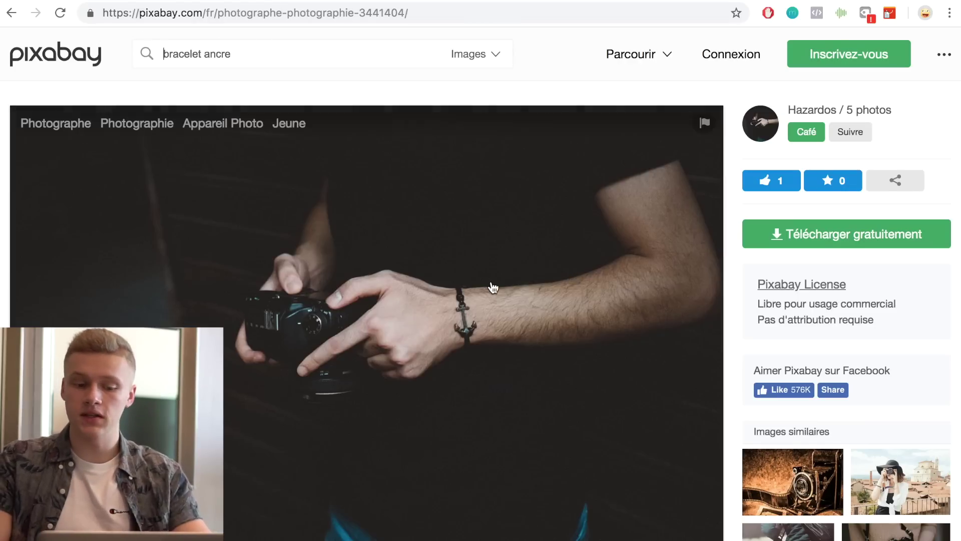
- Switch to Pixabay and download the free photo of a photographer wearing an anchor bracelet, completing the robot check
scroll(493, 286, "down", 4)
scroll(493, 286, "up", 4)
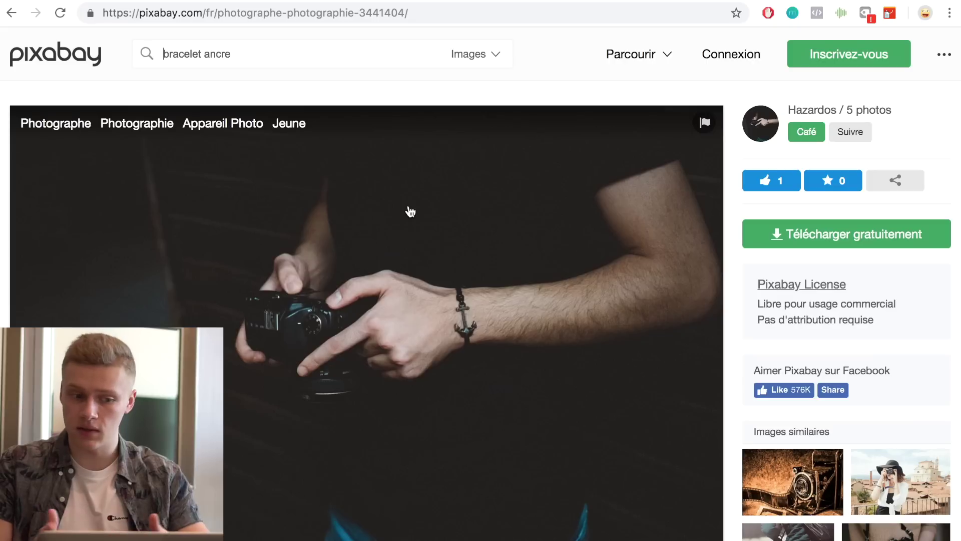
left_click(788, 236)
left_click(804, 384)
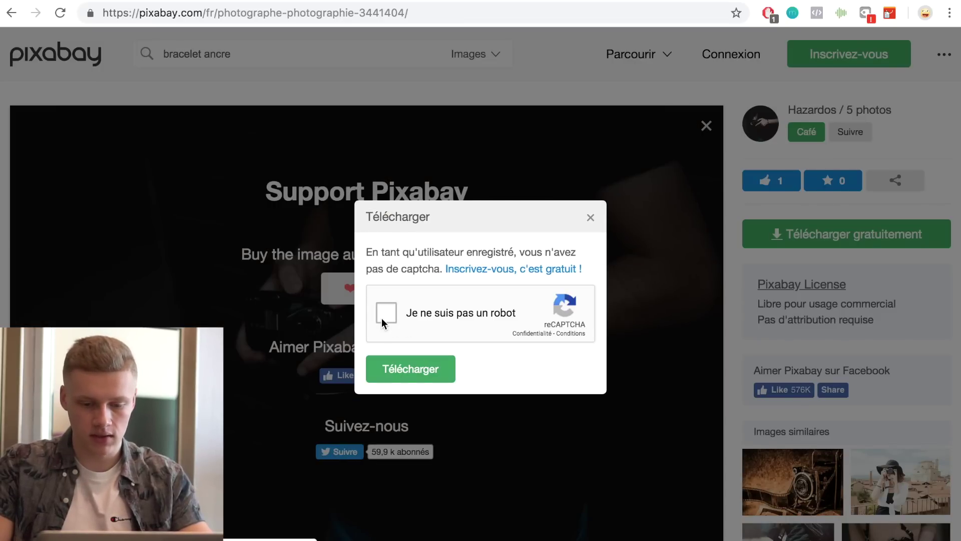
left_click(381, 317)
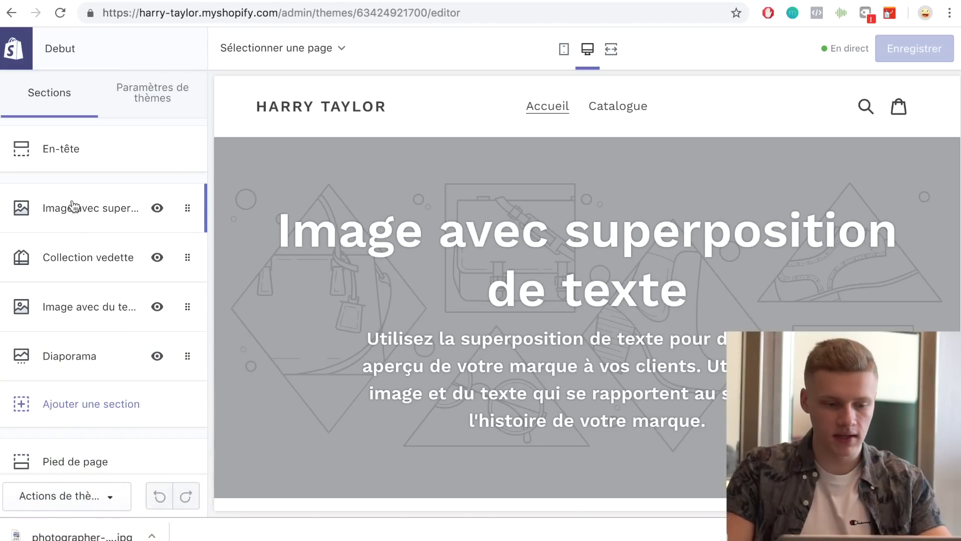
- Switch to the Shopify theme editor and set the downloaded photographer photo as the image of the text-overlay section
left_click(97, 217)
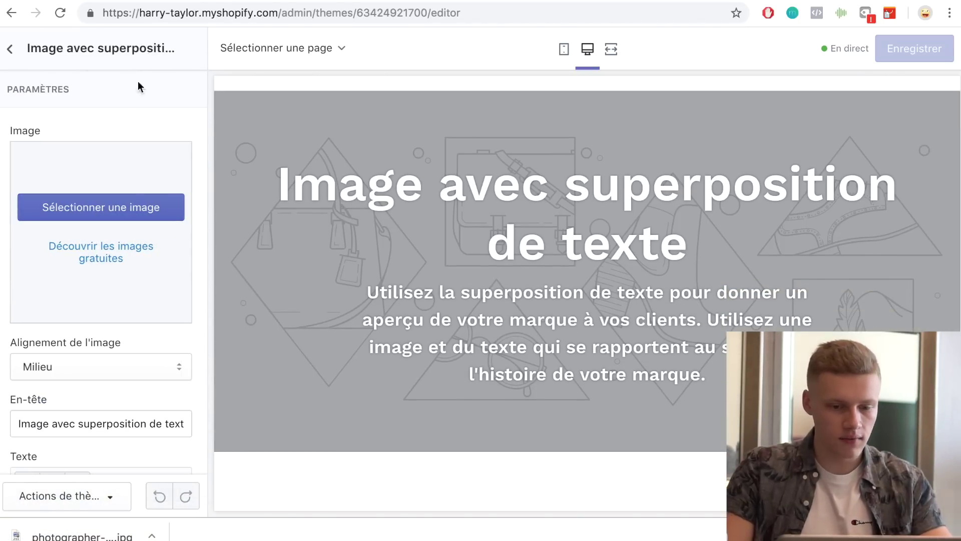
left_click_drag(103, 533, 114, 208)
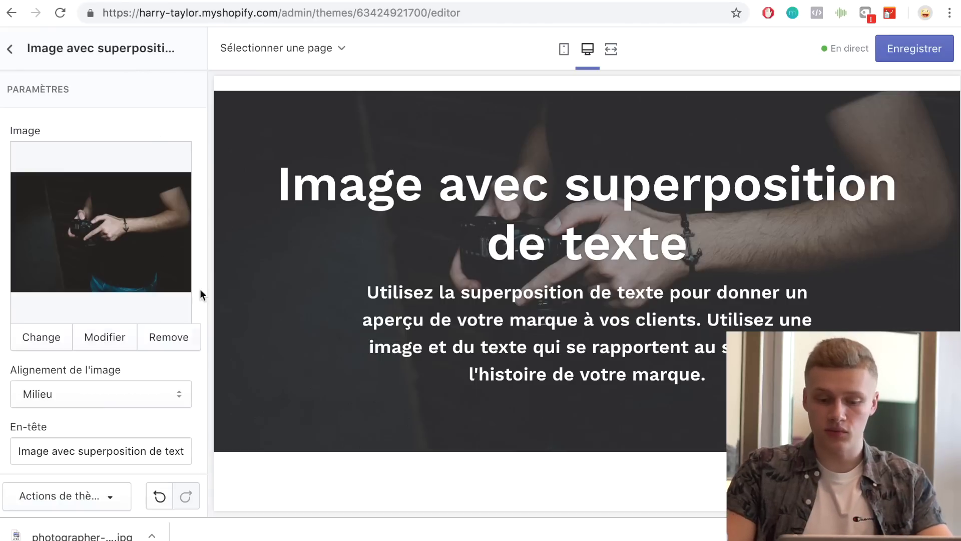
scroll(108, 235, "down", 3)
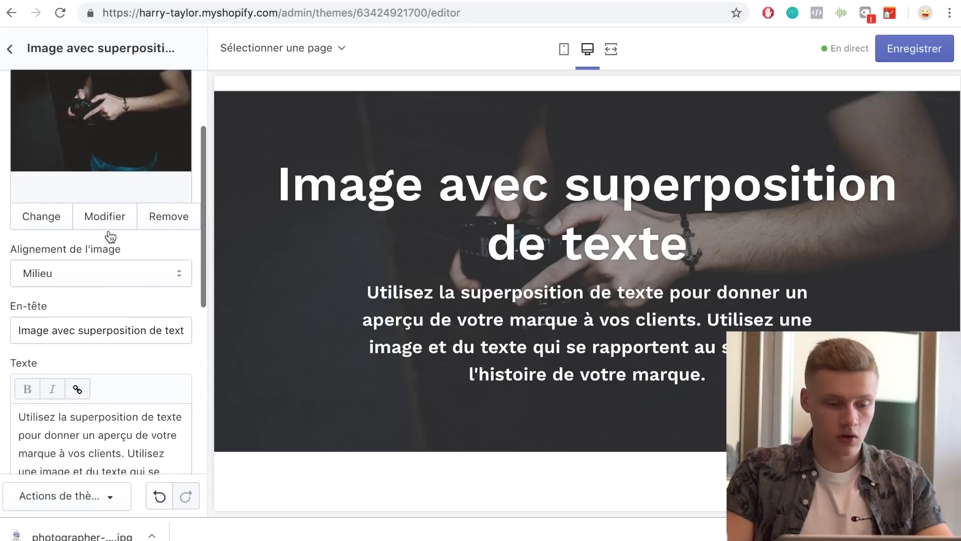
- Clear the heading of the image-with-text-overlay section
left_click(110, 293)
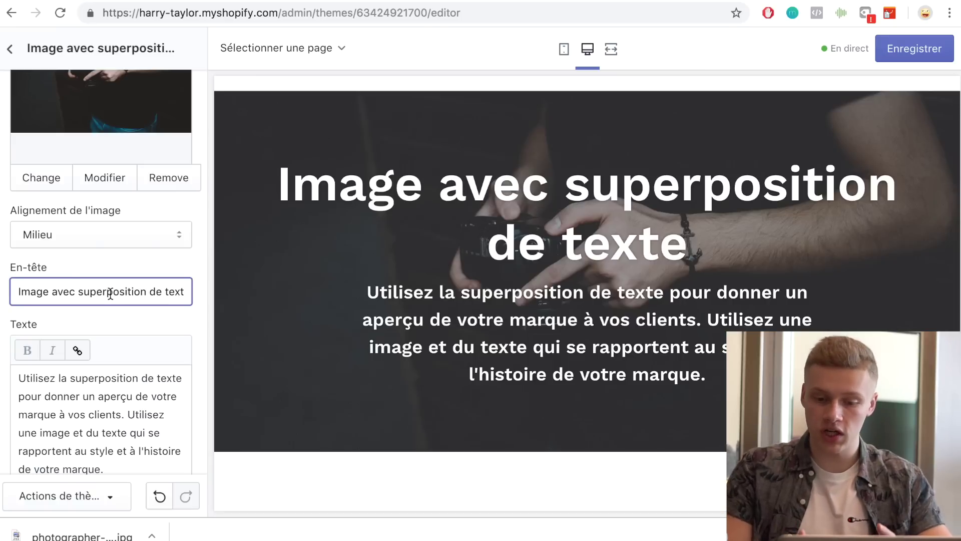
triple_click(110, 293)
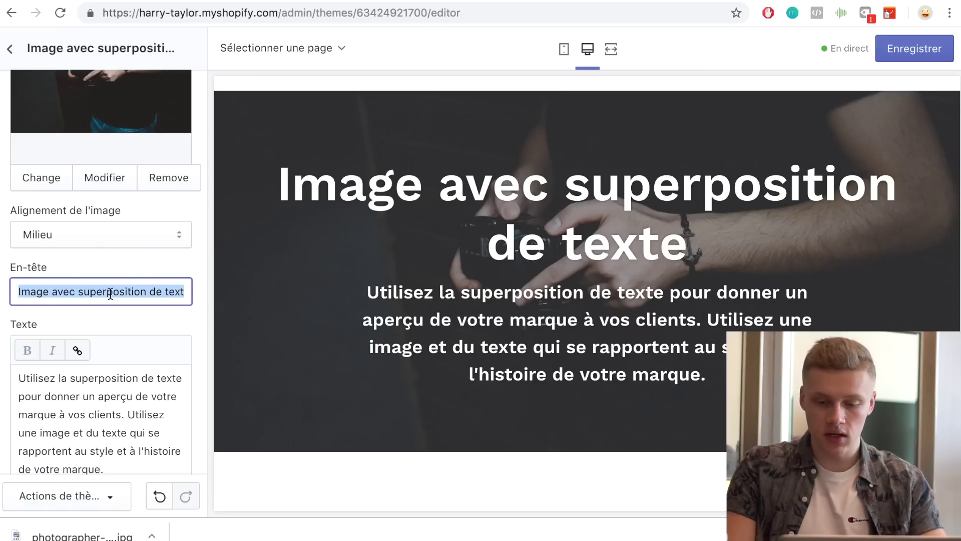
key("BackSpace")
scroll(122, 246, "down", 2)
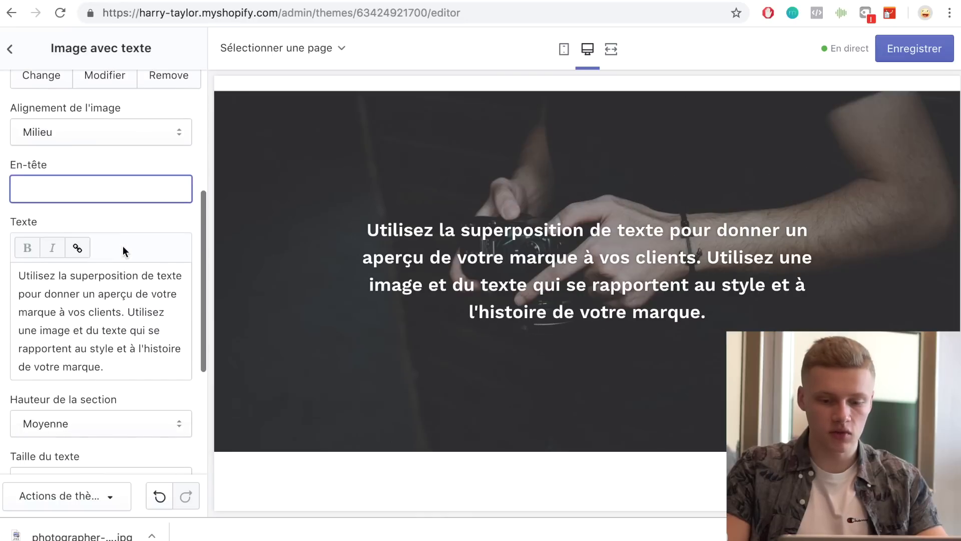
- Replace the overlay section's text with "Harry Taylor, la beauté à votre poignet." and save the theme
triple_click(101, 304)
key("BackSpace")
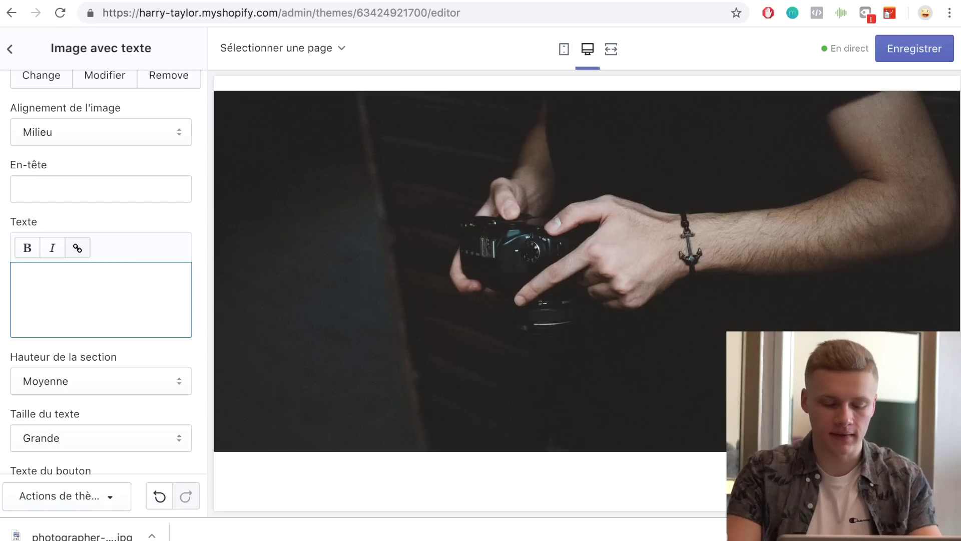
type("Harry Taylor, la beauté à votre po")
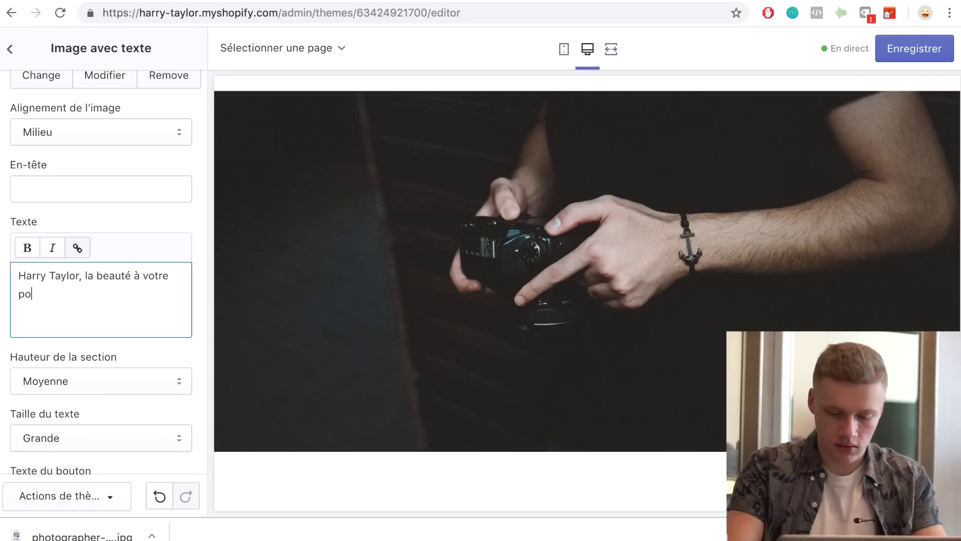
type("gnet.")
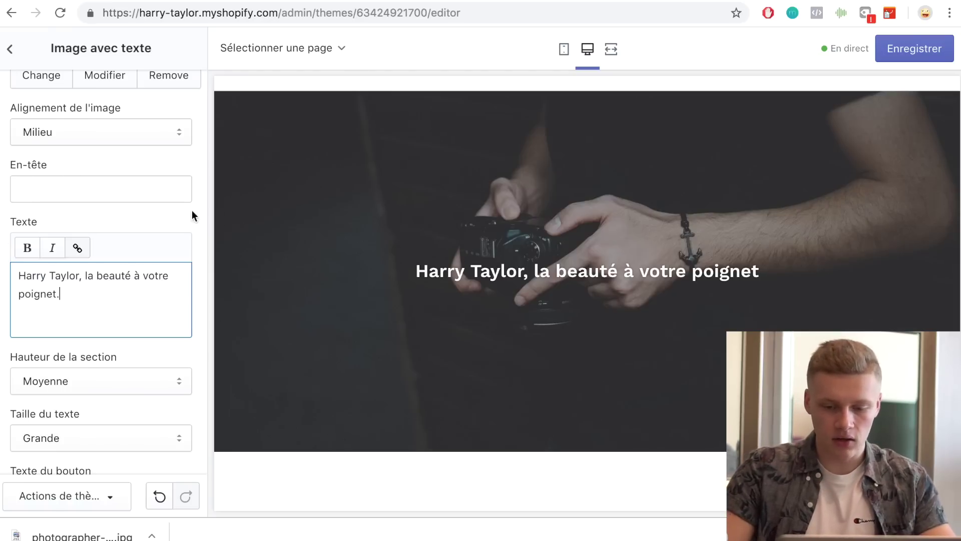
scroll(114, 288, "down", 5)
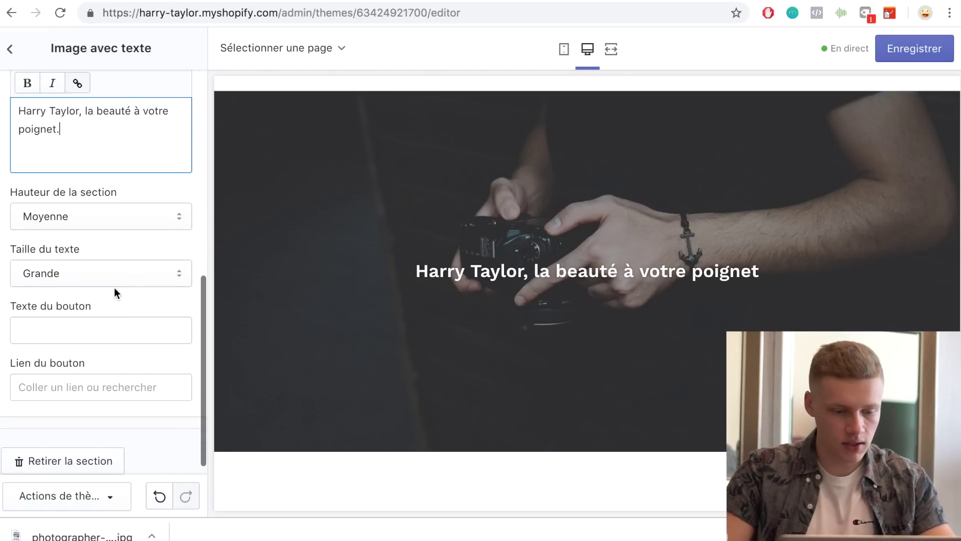
scroll(114, 287, "up", 10)
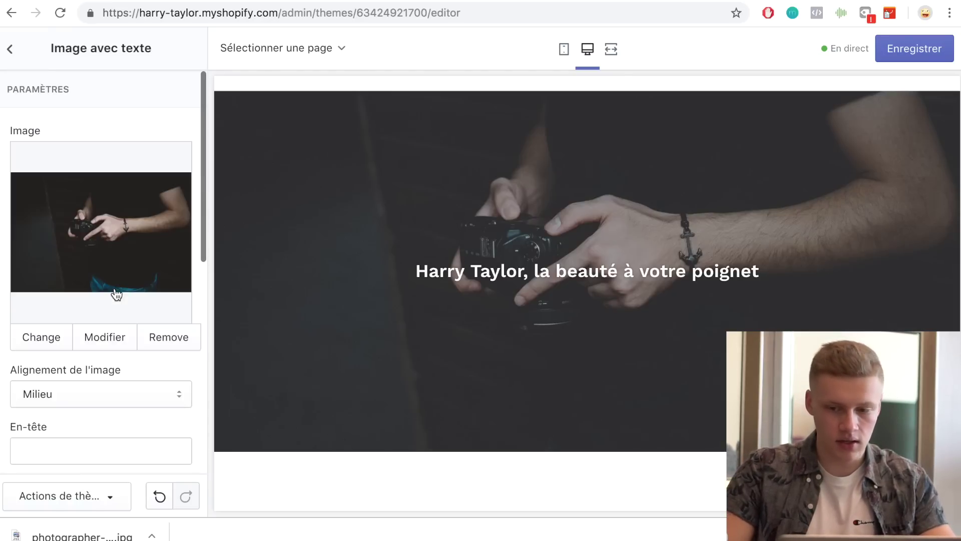
left_click(922, 48)
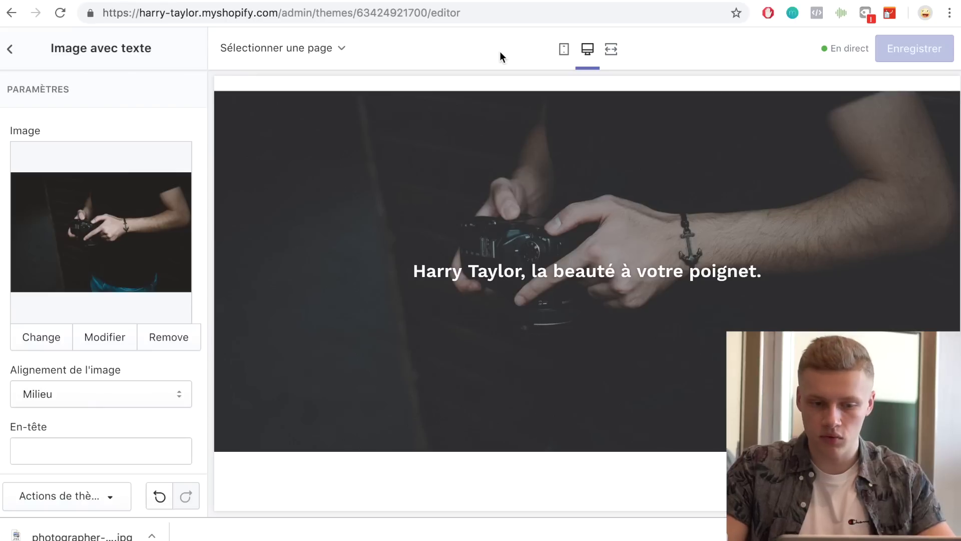
- Check the settings of the "Collection vedette" section on the home page, and exit the theme editor
left_click(12, 52)
scroll(395, 241, "down", 7)
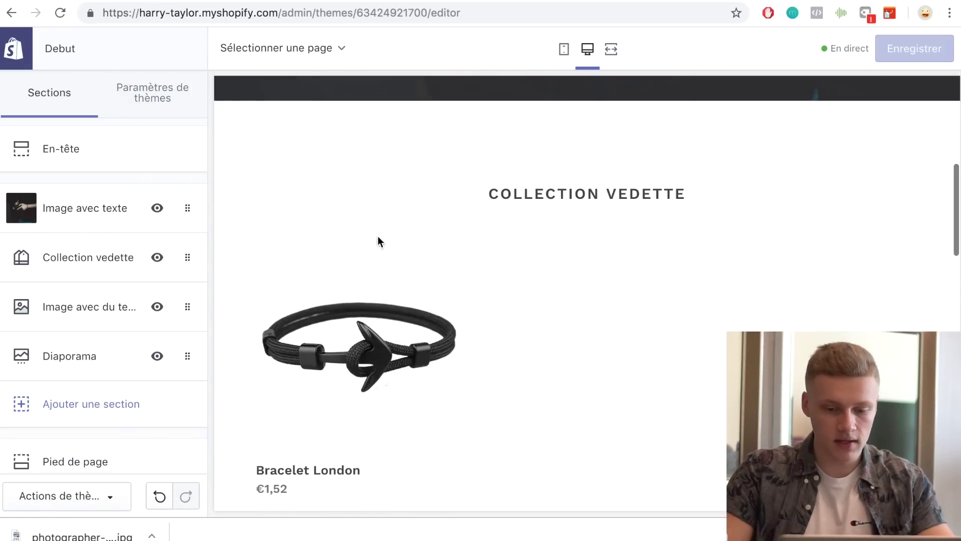
left_click(70, 260)
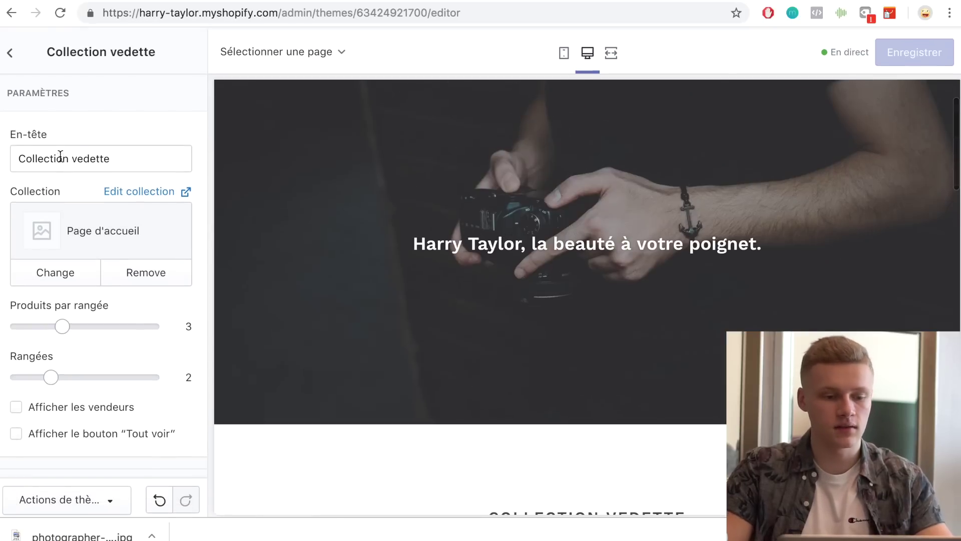
left_click(14, 50)
left_click(15, 49)
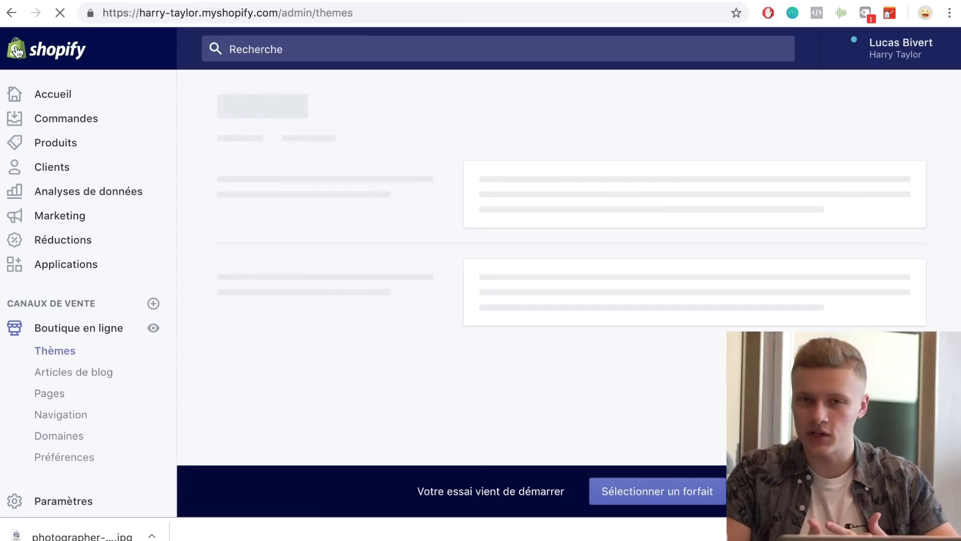
- Open the "Page d'accueil" product collection and set its product sorting to "Manuellement"
left_click(64, 146)
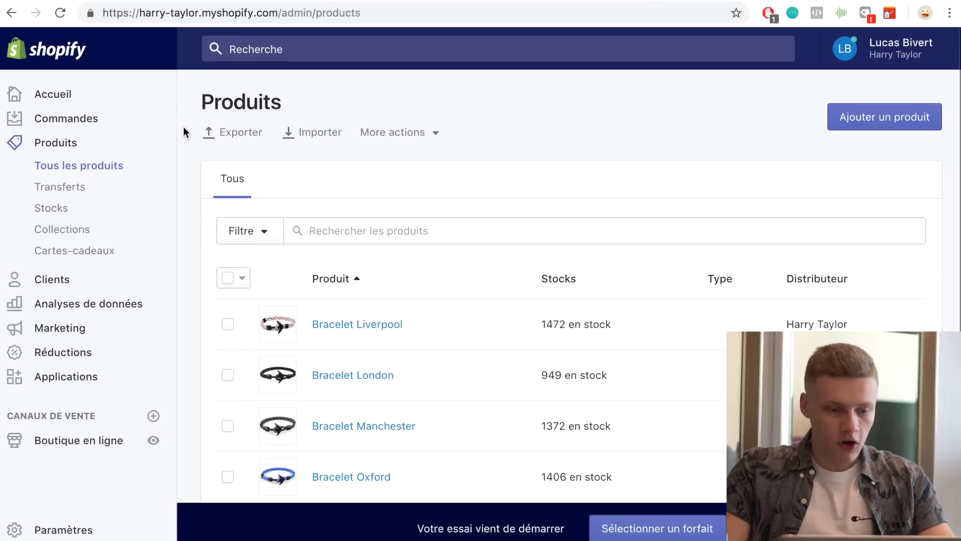
left_click(75, 231)
left_click(363, 333)
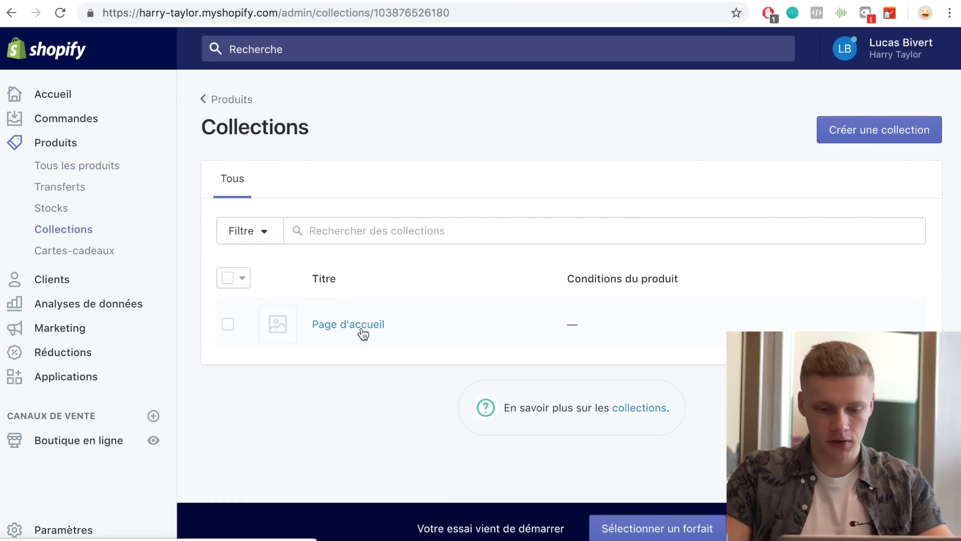
scroll(476, 132, "down", 10)
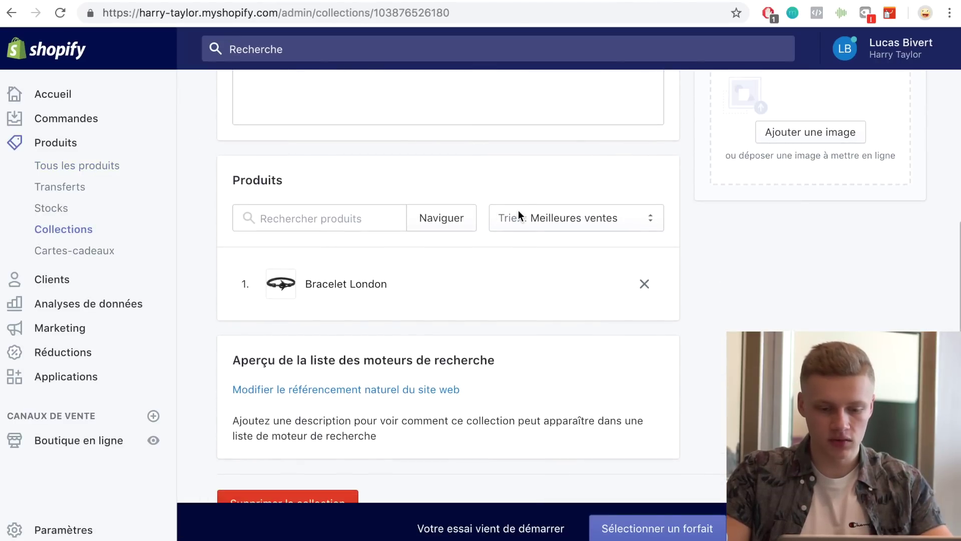
left_click(554, 220)
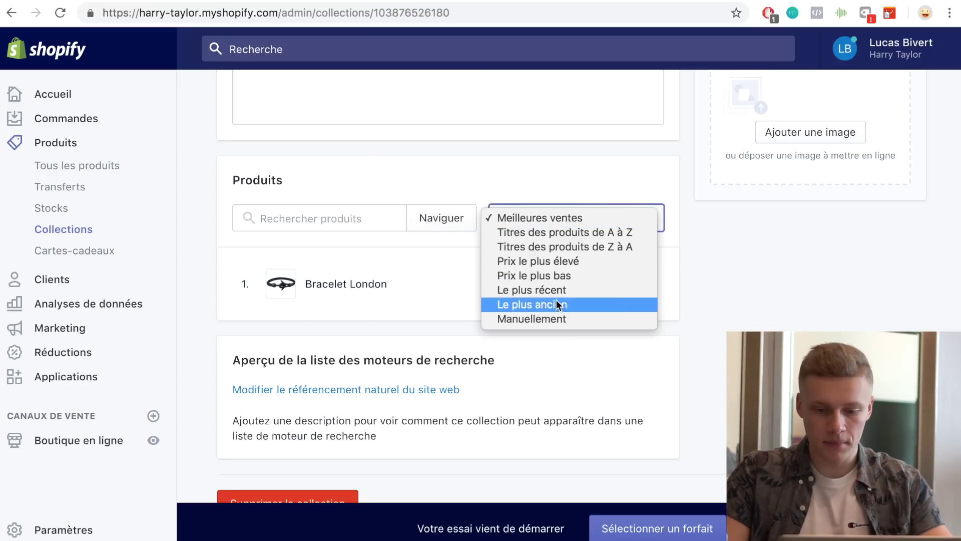
left_click(553, 320)
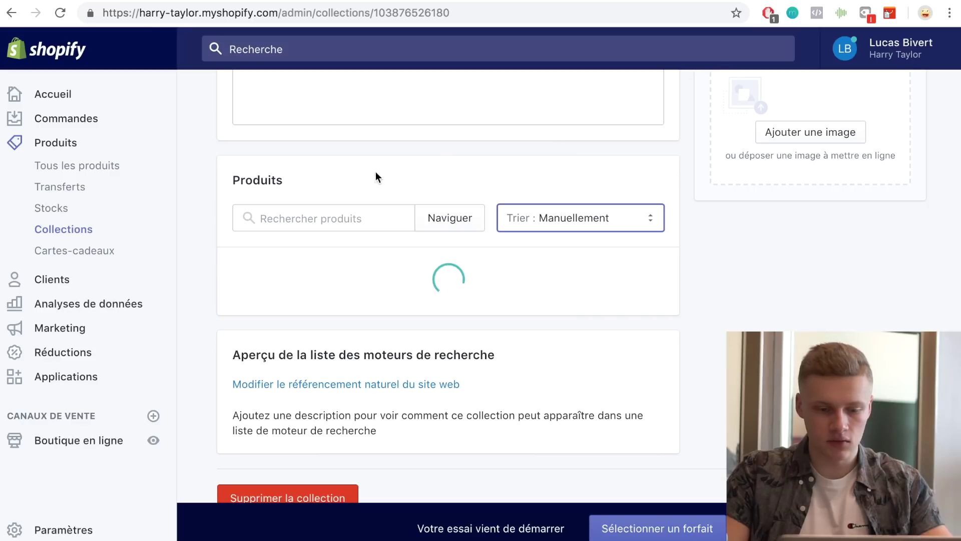
- Search the products for "bra" and add Bracelet Liverpool, Bracelet Manchester and Bracelet Oxford to the "Page d'accueil" collection
left_click(353, 220)
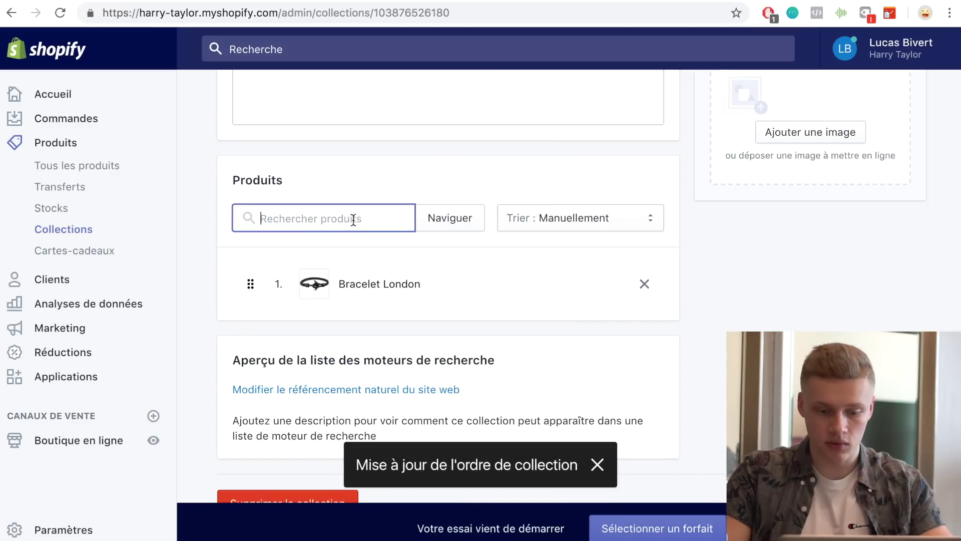
type("bra")
left_click(264, 181)
left_click(265, 293)
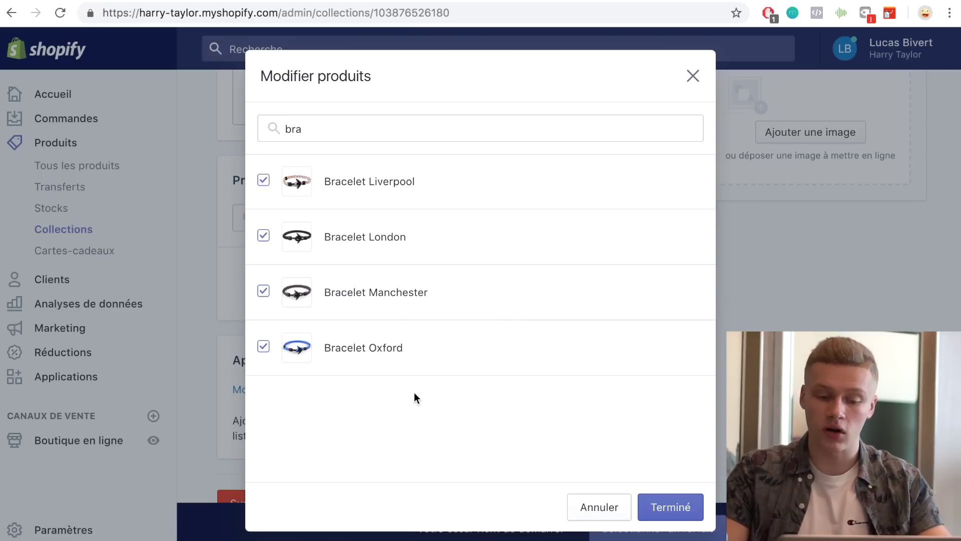
left_click(670, 507)
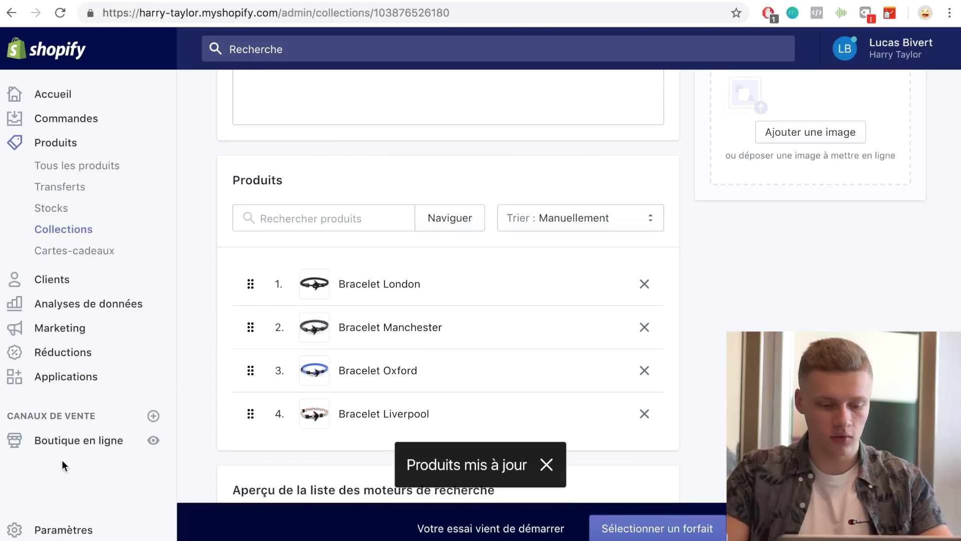
- Return to the online store's themes, customize the Debut theme and open the "Collection vedette" section's settings
left_click(68, 443)
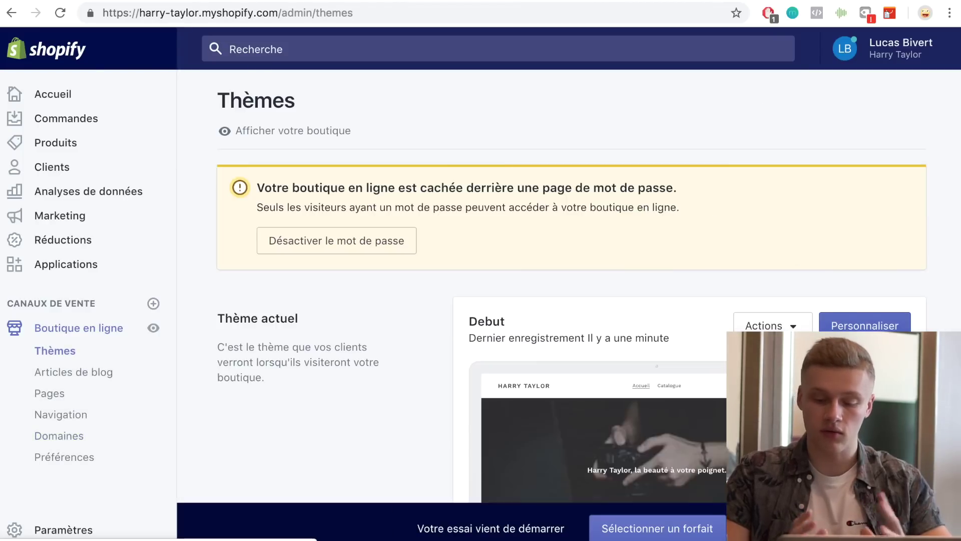
left_click(865, 325)
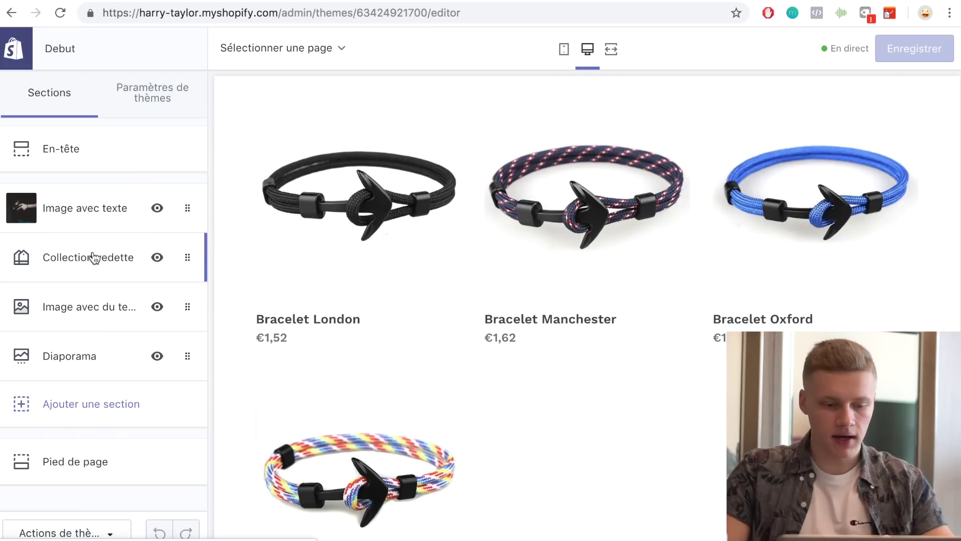
left_click(95, 257)
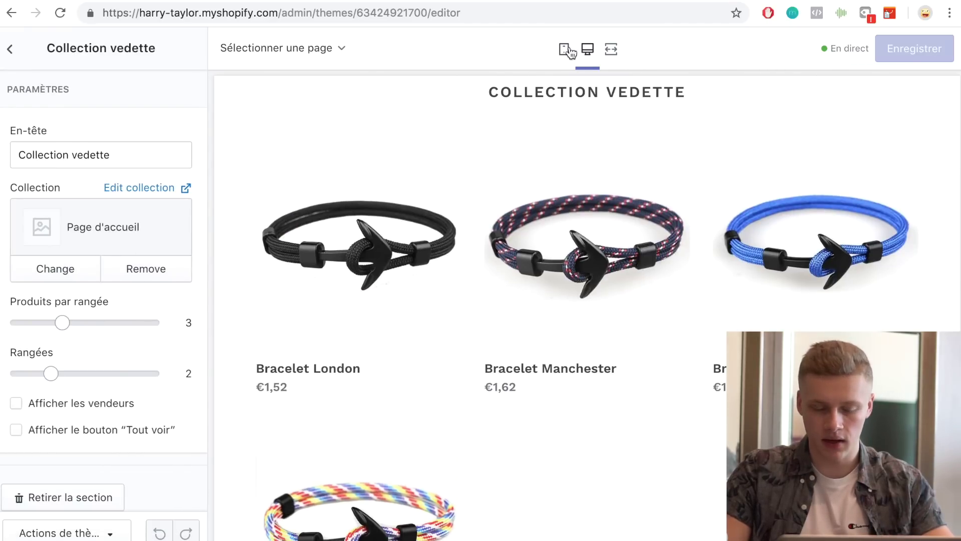
- Review the featured collection's product grid in the desktop and mobile previews
scroll(508, 370, "down", 2)
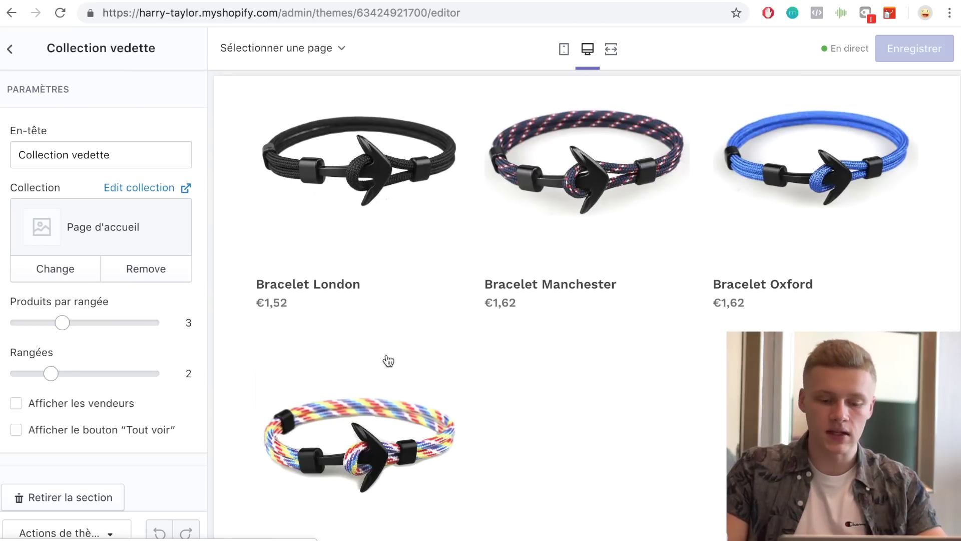
left_click(563, 50)
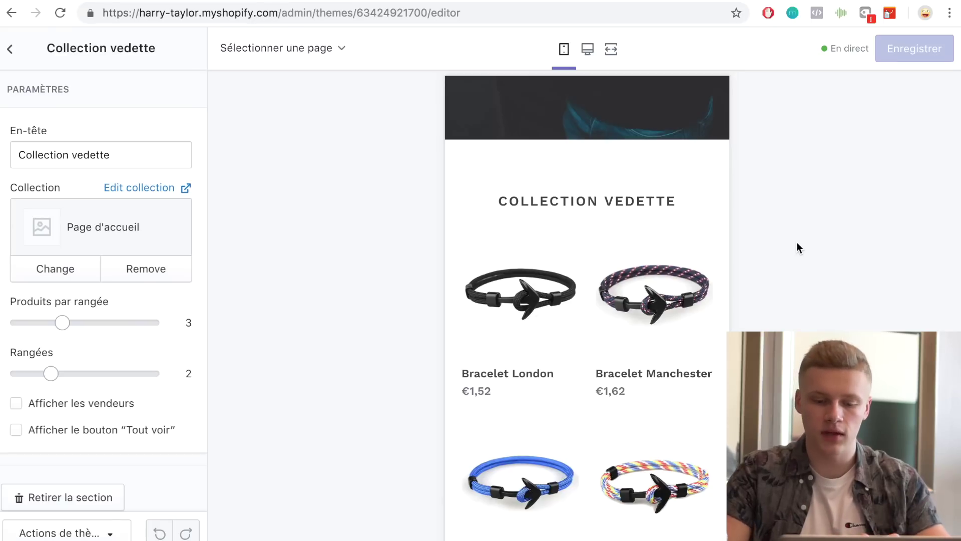
left_click(587, 50)
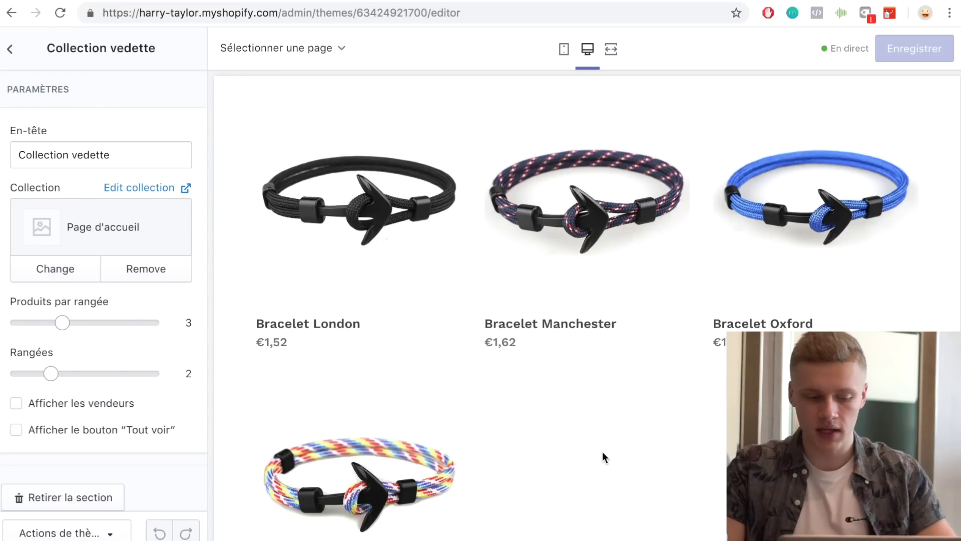
scroll(566, 415, "down", 1)
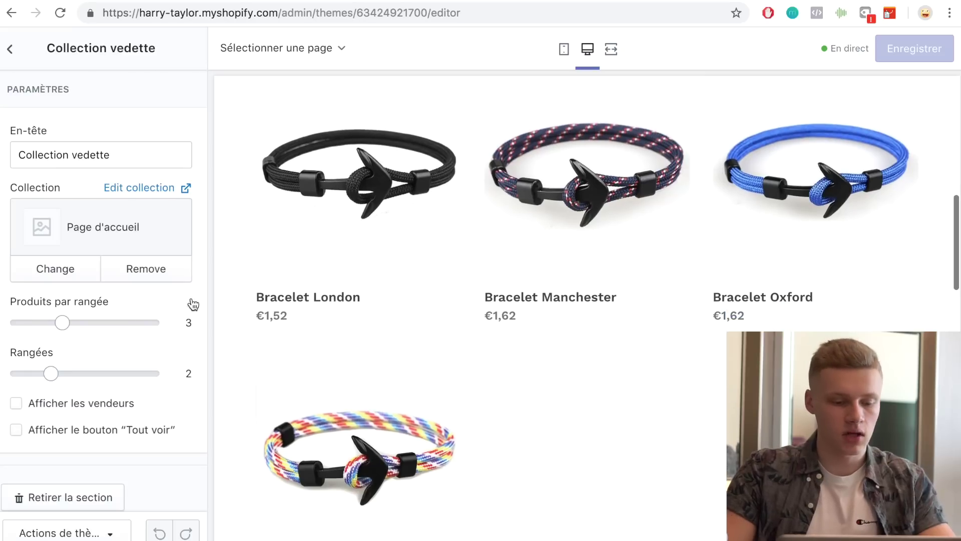
- Try 4 and 2 products per row in the featured collection, checking the layout in the desktop and mobile previews
left_click_drag(62, 321, 98, 323)
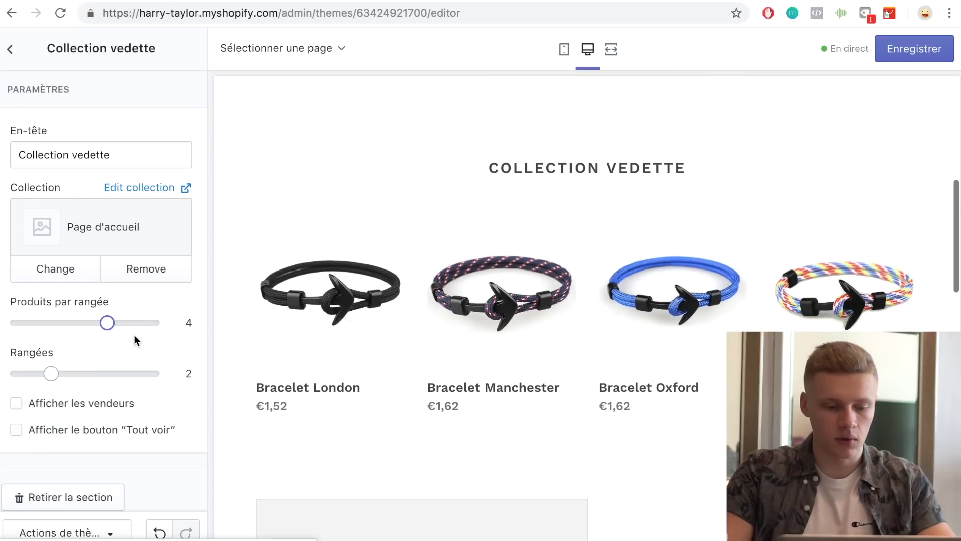
left_click_drag(109, 322, 17, 321)
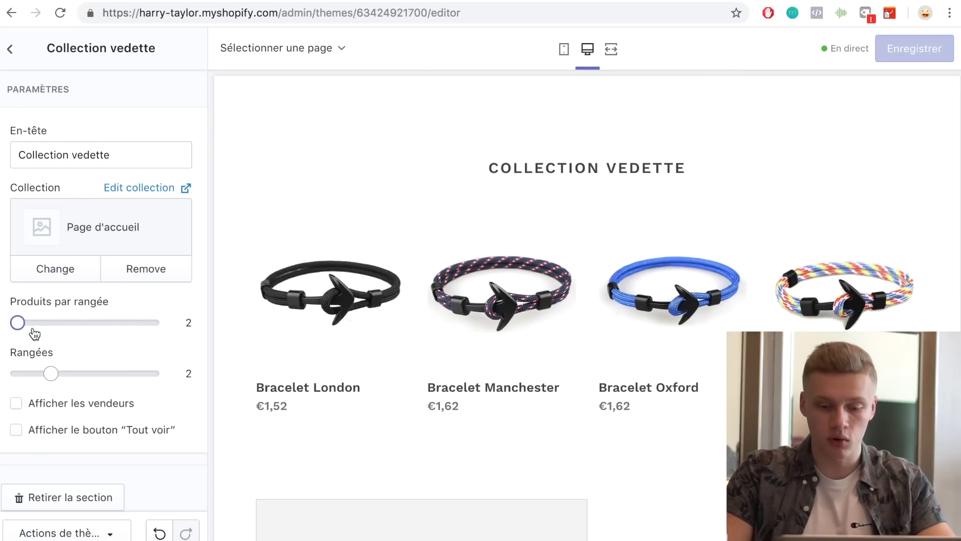
scroll(545, 326, "down", 10)
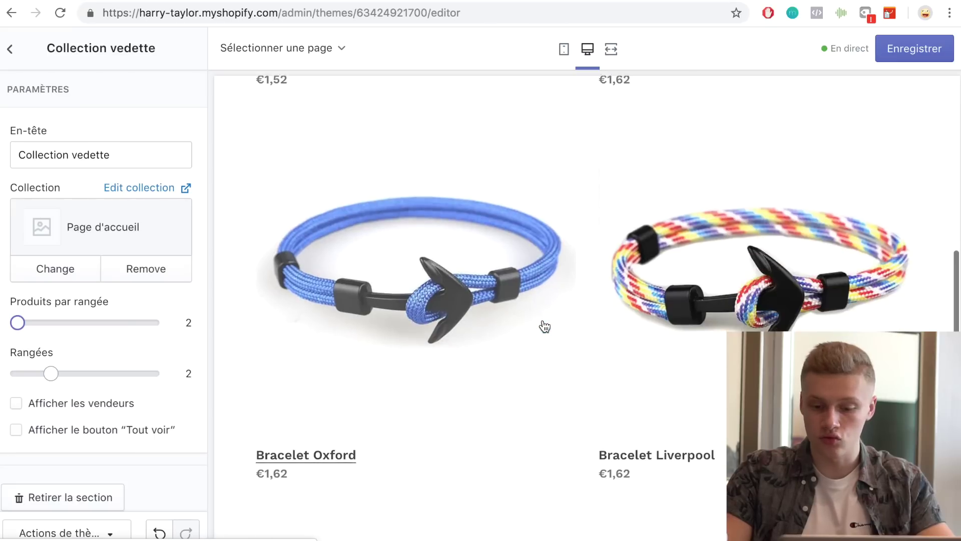
left_click(567, 57)
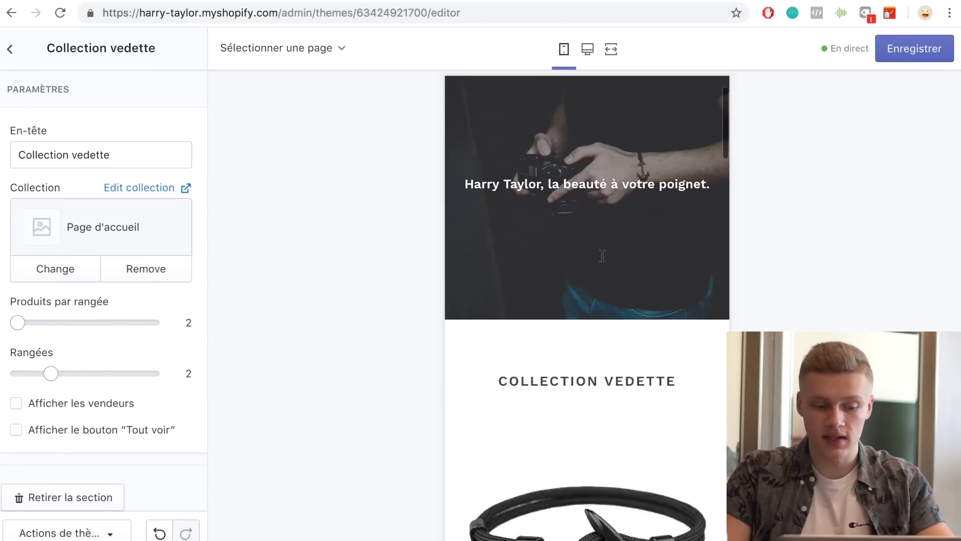
scroll(612, 345, "down", 10)
scroll(611, 345, "up", 5)
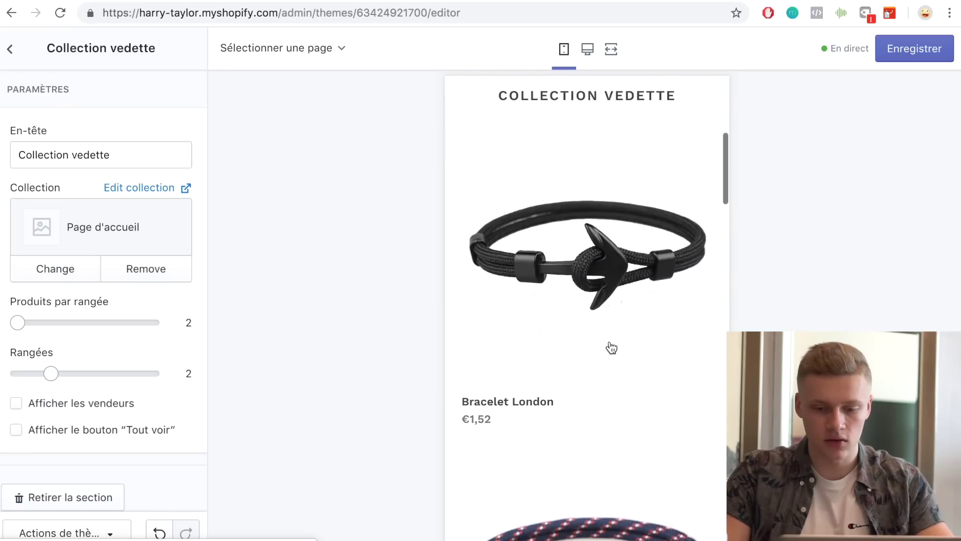
scroll(611, 348, "down", 2)
- Set the featured collection to 4 products per row and review its grid in the mobile preview
left_click_drag(17, 323, 106, 323)
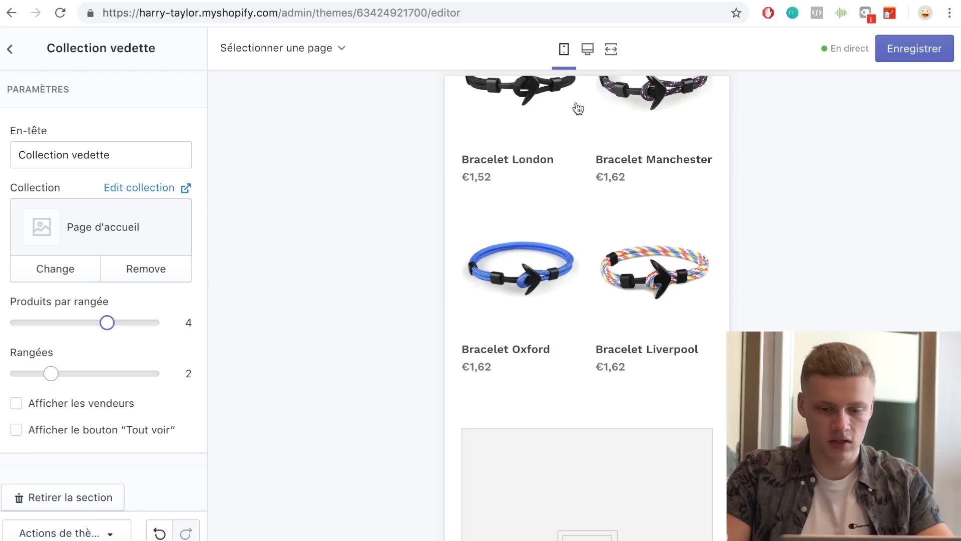
scroll(522, 194, "down", 7)
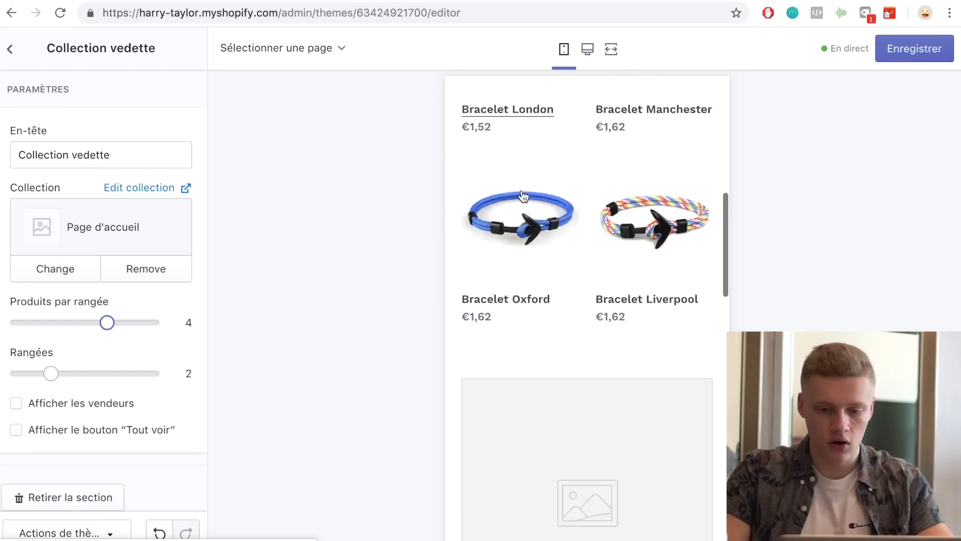
scroll(523, 196, "up", 8)
scroll(522, 195, "down", 7)
scroll(522, 194, "up", 2)
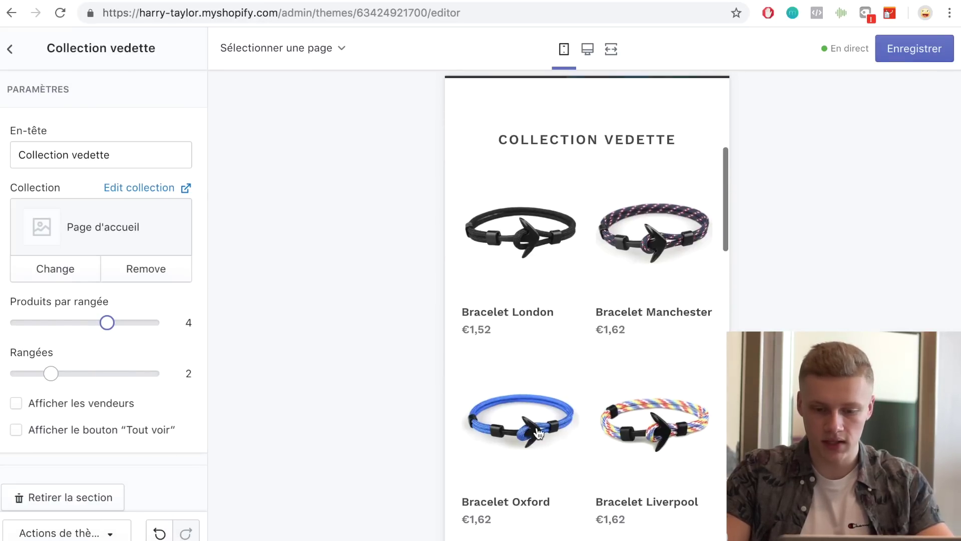
- Review the featured collection's product grid in the desktop preview
left_click(588, 50)
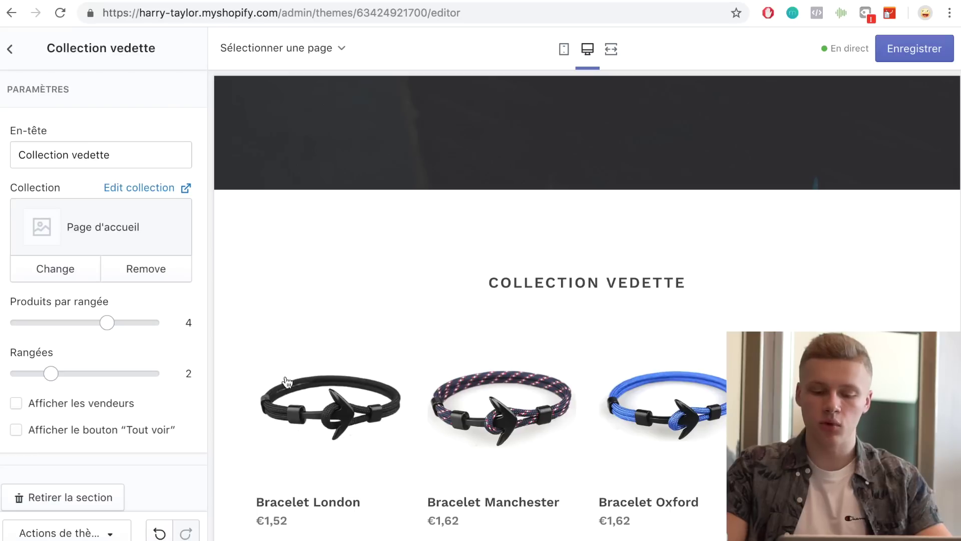
scroll(816, 246, "down", 3)
scroll(442, 325, "down", 2)
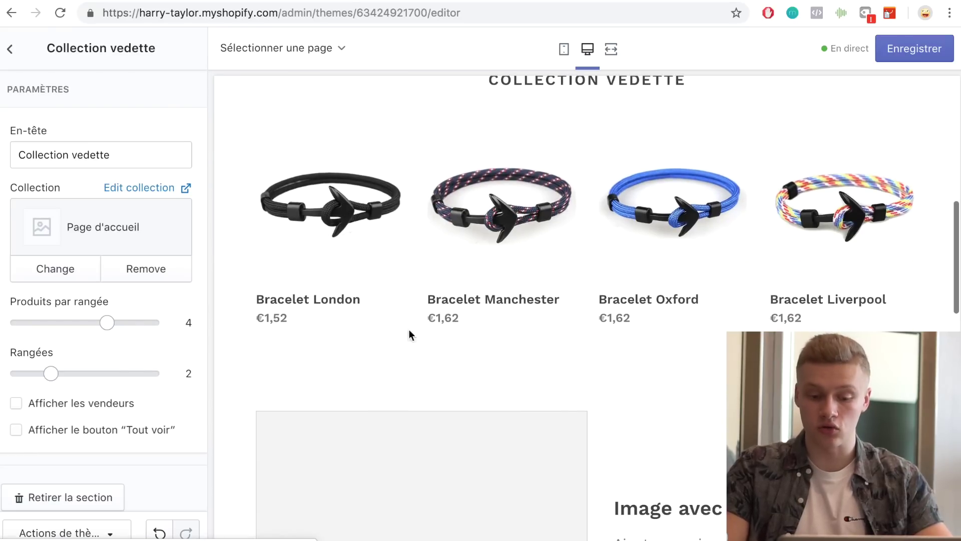
scroll(410, 332, "up", 1)
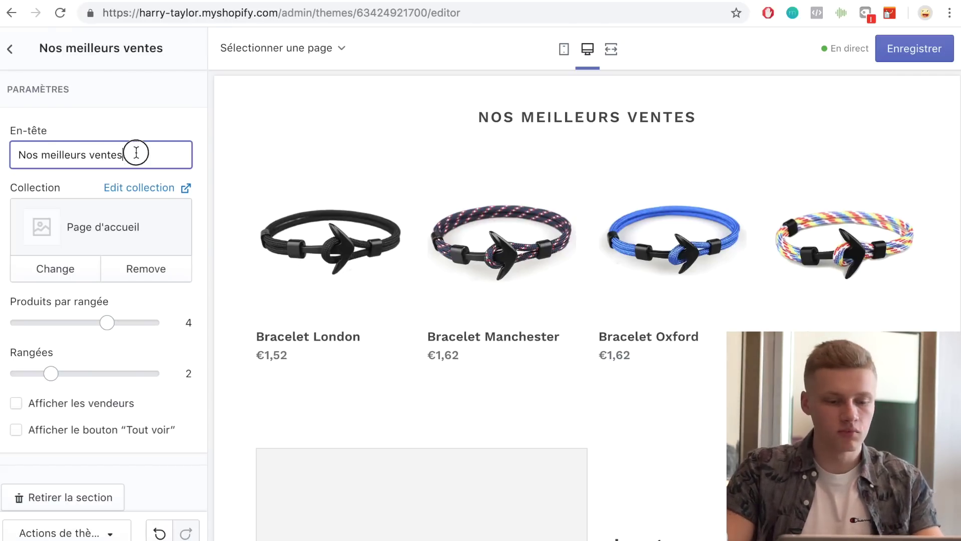
- Set the featured collection section's heading to "Nos recommandations"
left_click_drag(135, 153, 34, 155)
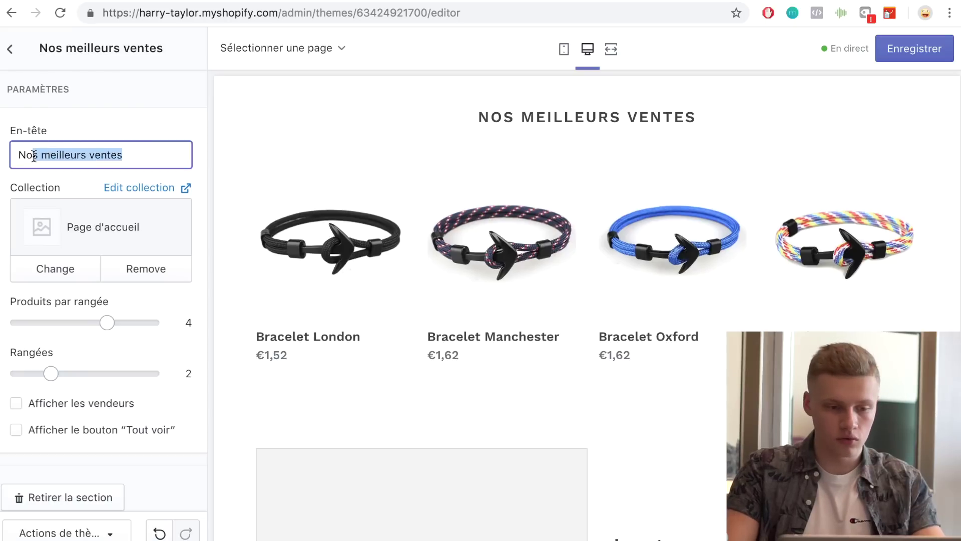
key("BackSpace")
key("BackSpace")
key("BackSpace")
key("BackSpace")
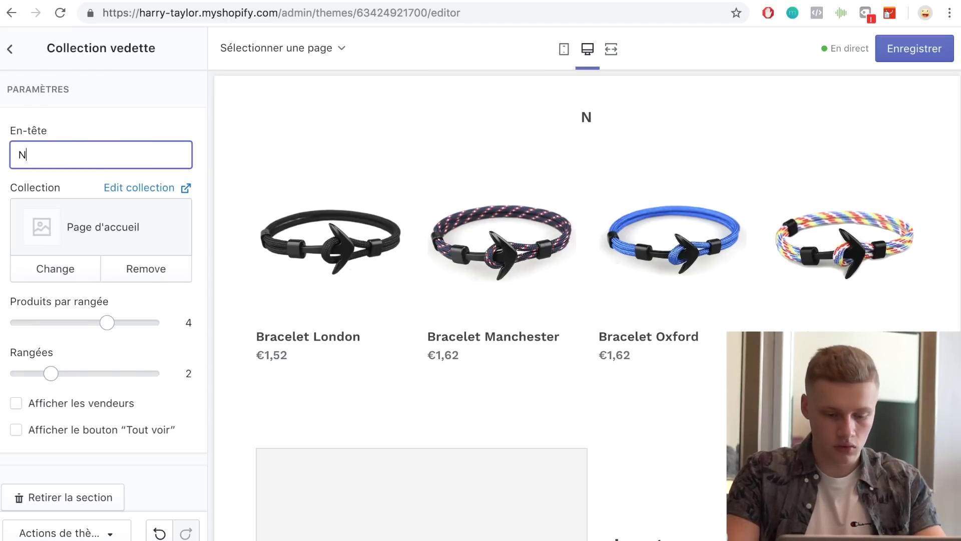
type("us re")
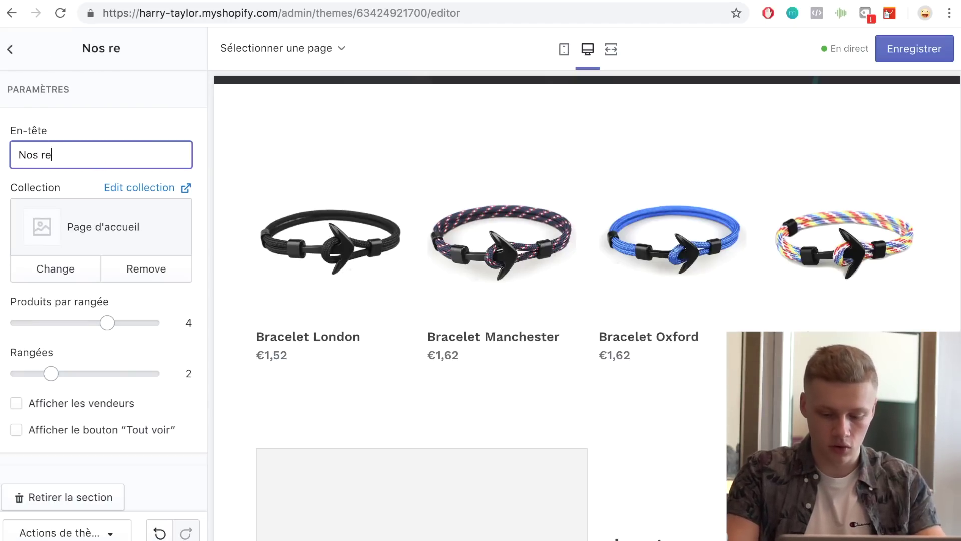
type("commandentaions")
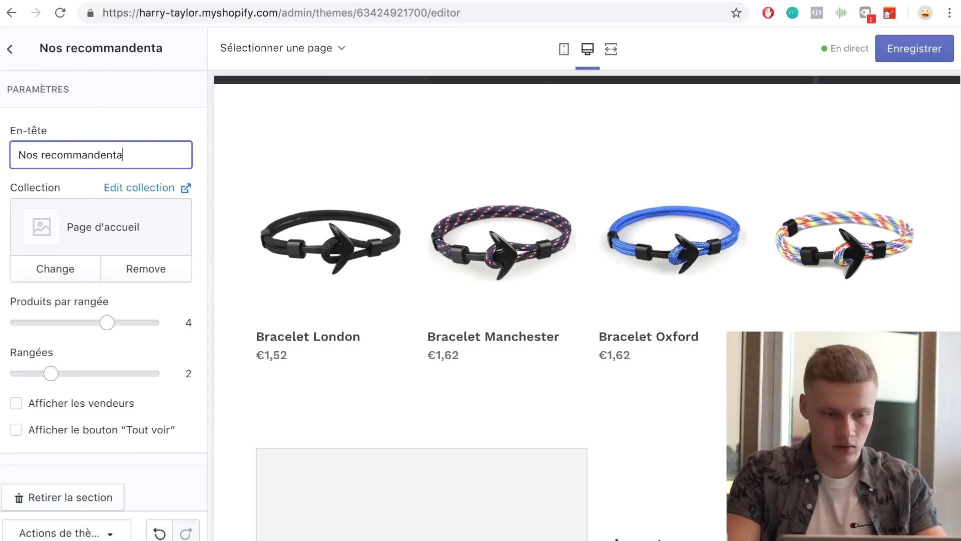
key("BackSpace")
key("BackSpace")
key("BackSpace")
key("BackSpace")
key("BackSpace")
key("BackSpace")
key("BackSpace")
key("BackSpace")
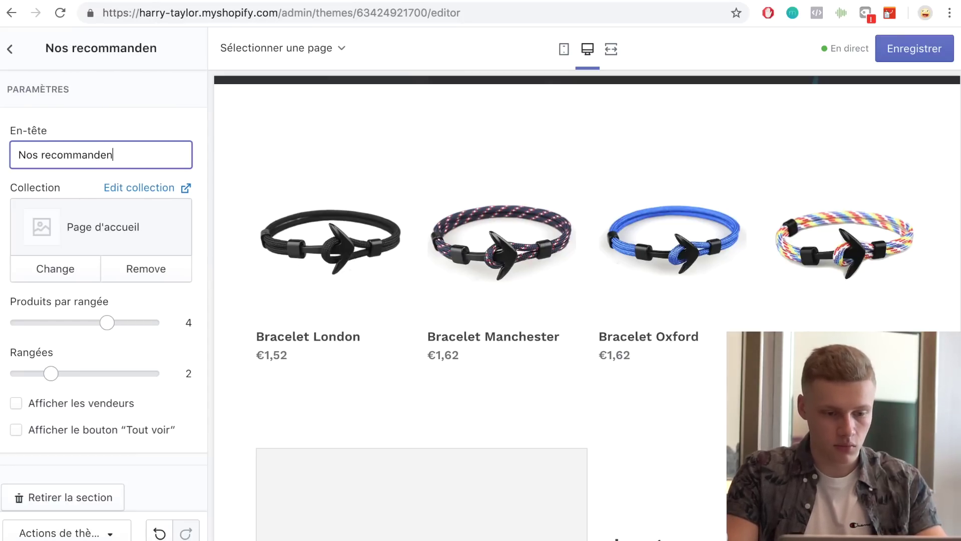
type("ations")
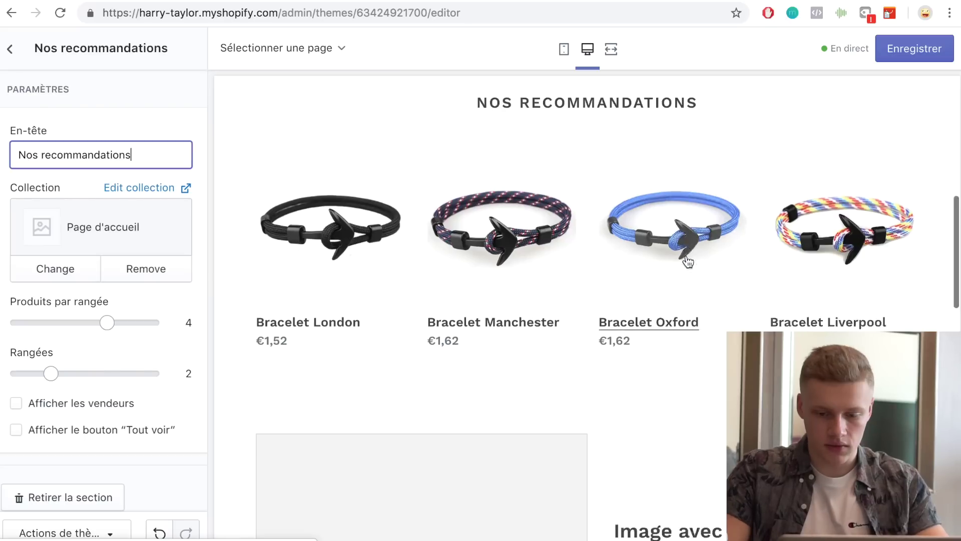
- Check the home page in the desktop preview and save the theme changes
scroll(686, 260, "up", 5)
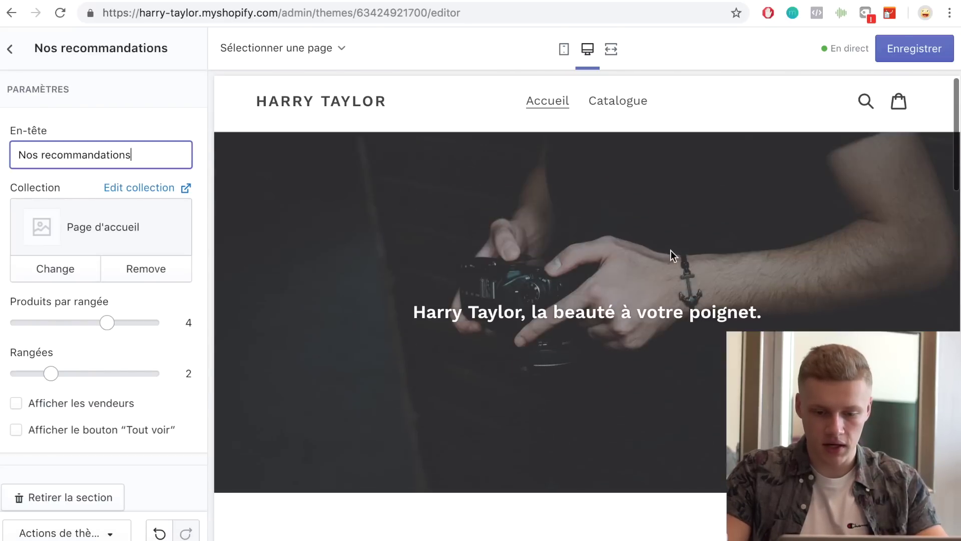
scroll(590, 310, "down", 6)
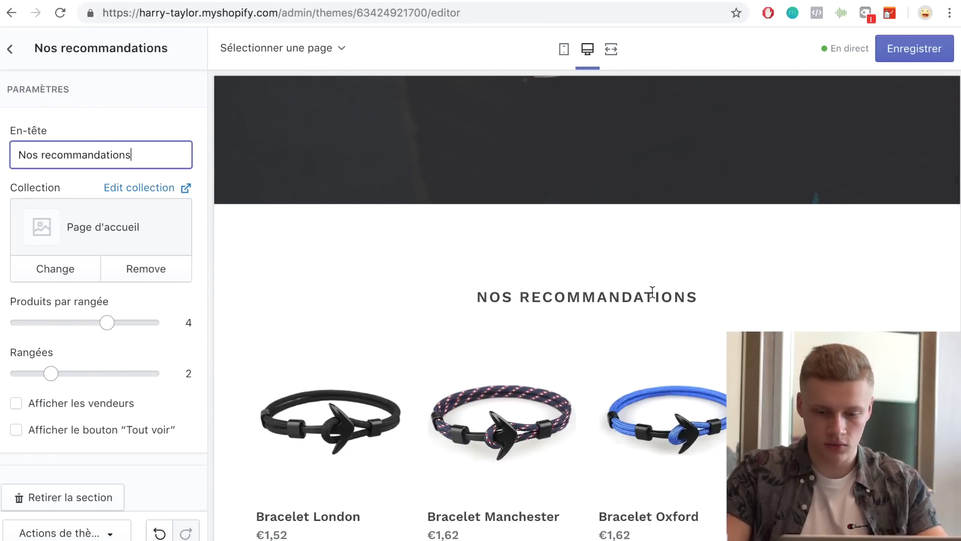
scroll(547, 284, "down", 12)
scroll(546, 284, "up", 8)
left_click(919, 49)
- Return to the theme's section list and examine the "Image avec du texte" and slideshow placeholder sections in the preview
scroll(575, 228, "down", 5)
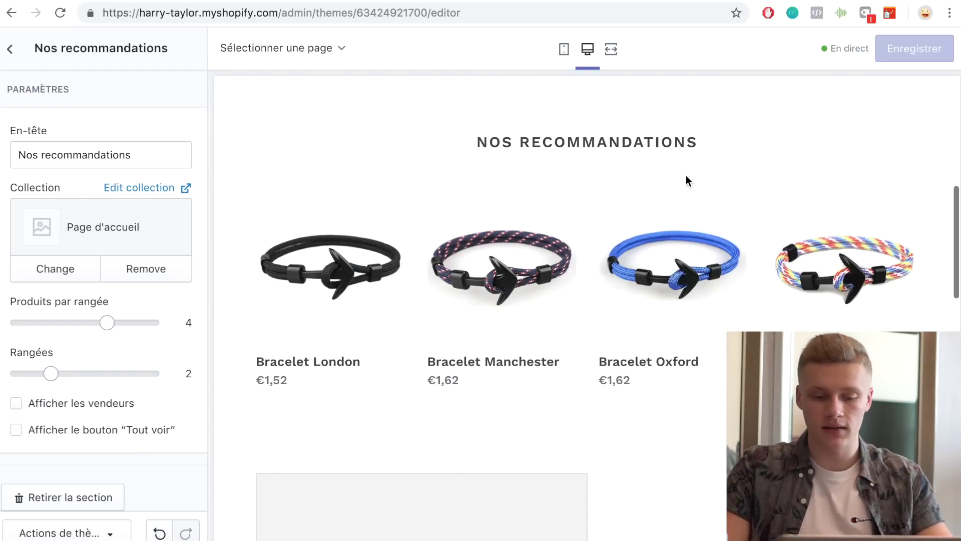
scroll(566, 198, "down", 4)
scroll(564, 196, "down", 5)
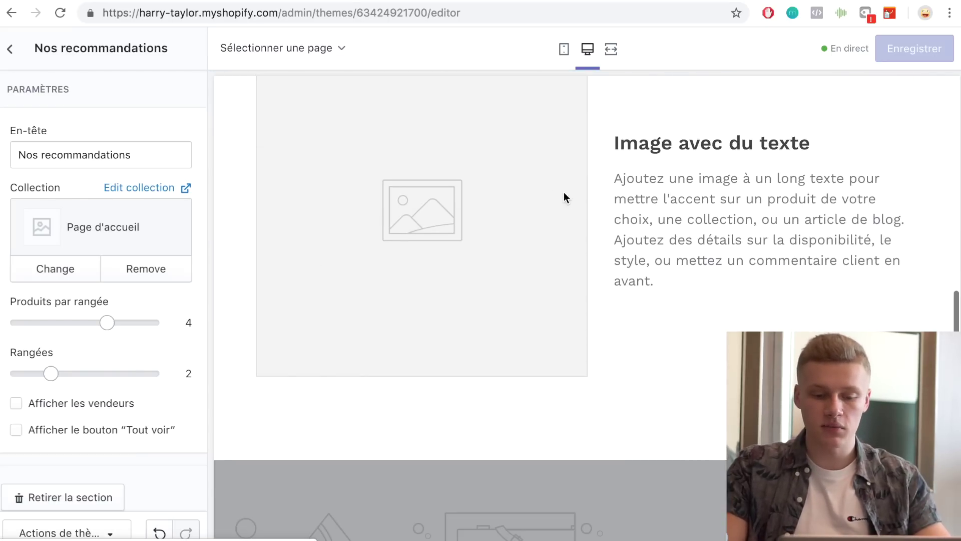
scroll(457, 208, "up", 2)
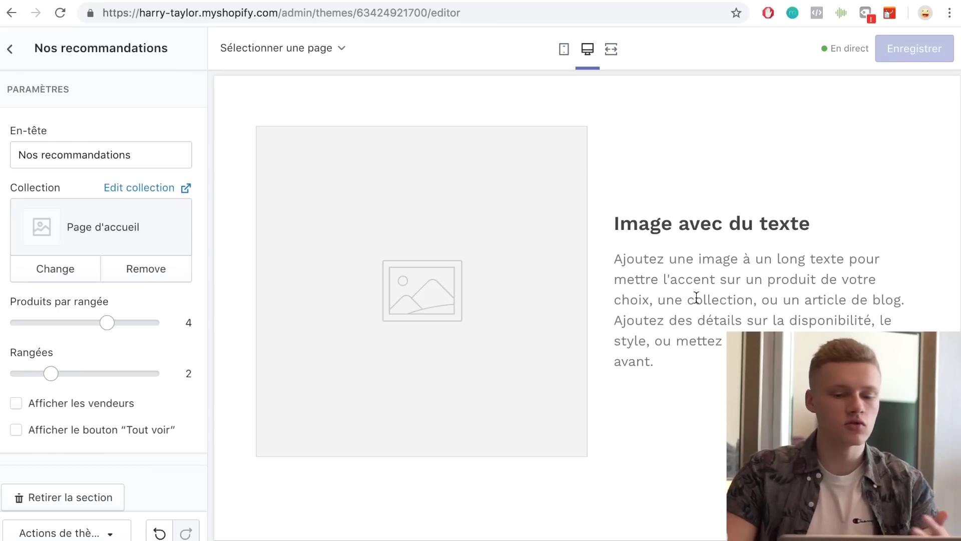
left_click(11, 49)
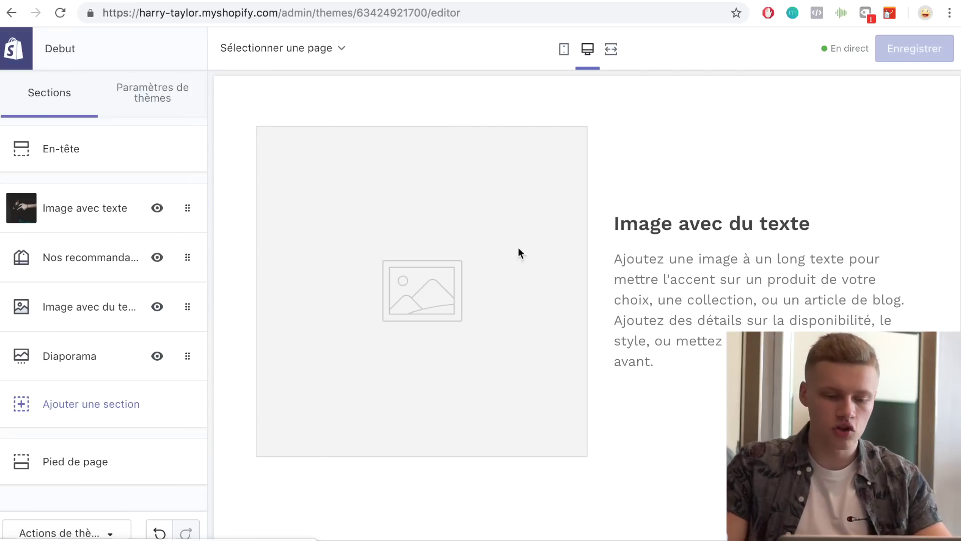
scroll(721, 257, "down", 7)
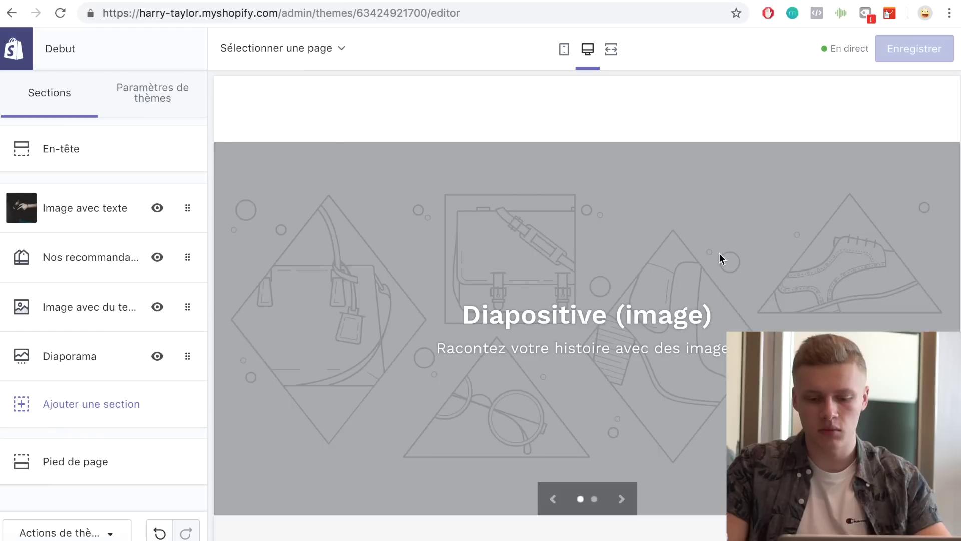
scroll(720, 252, "up", 8)
scroll(720, 255, "up", 1)
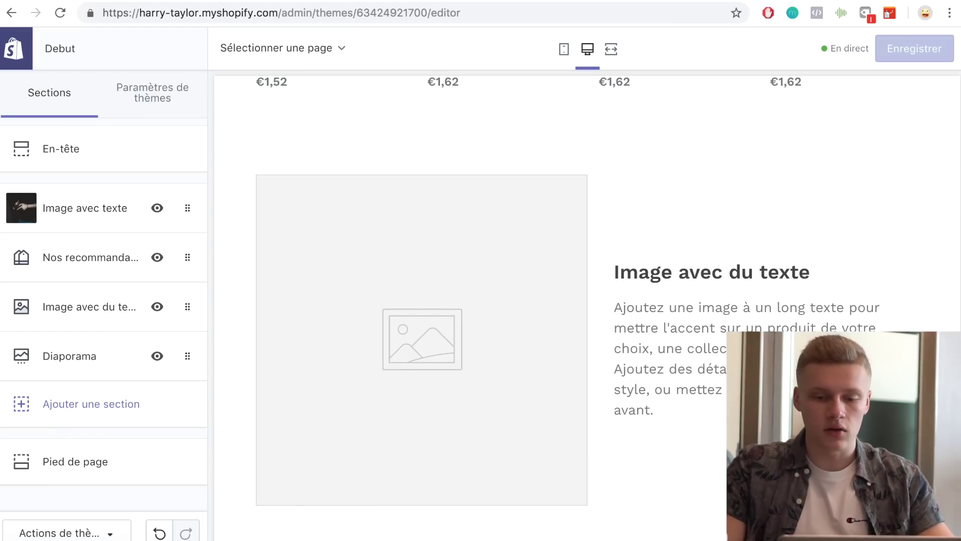
- Switch to Unsplash and browse the "tom hope" photo results for a suitable image
left_click(728, 1)
scroll(289, 217, "up", 1)
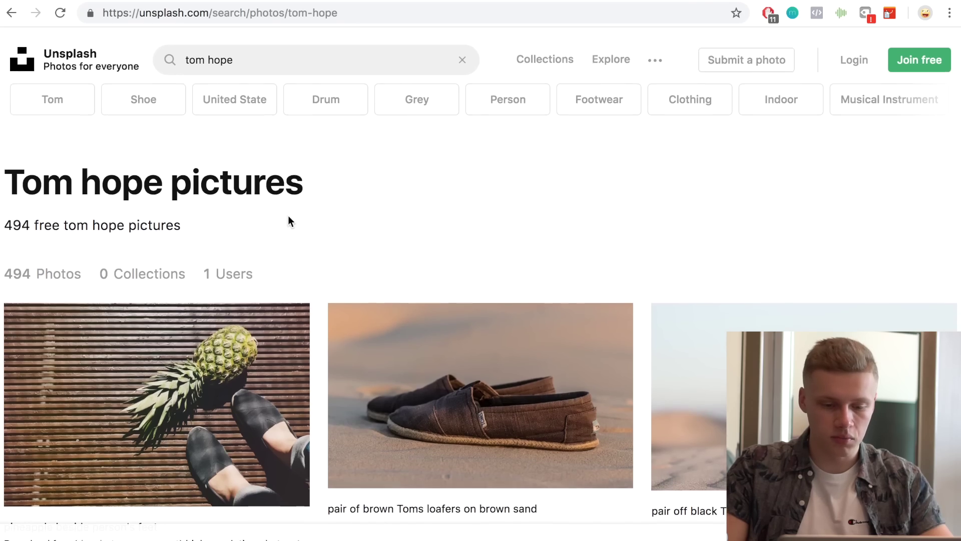
scroll(289, 216, "down", 15)
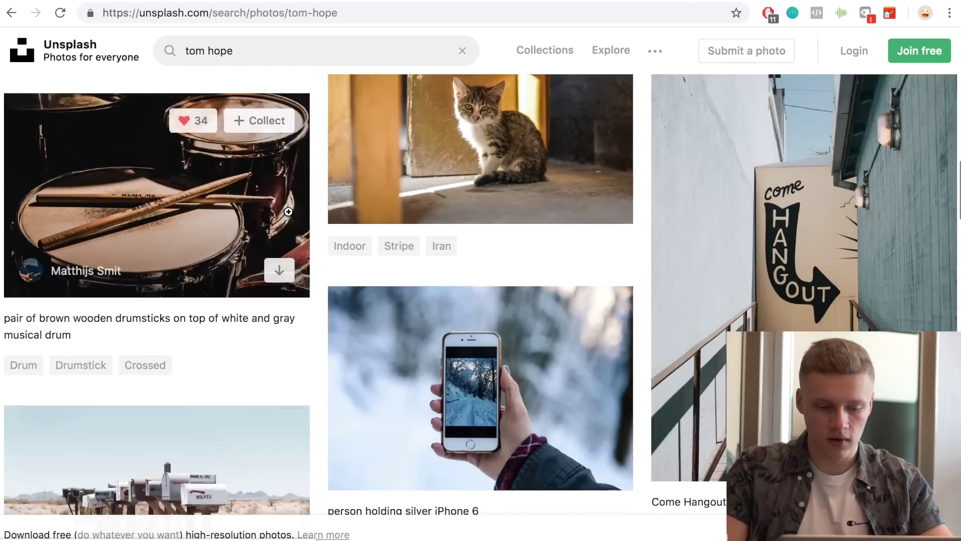
scroll(288, 212, "down", 10)
scroll(447, 258, "down", 4)
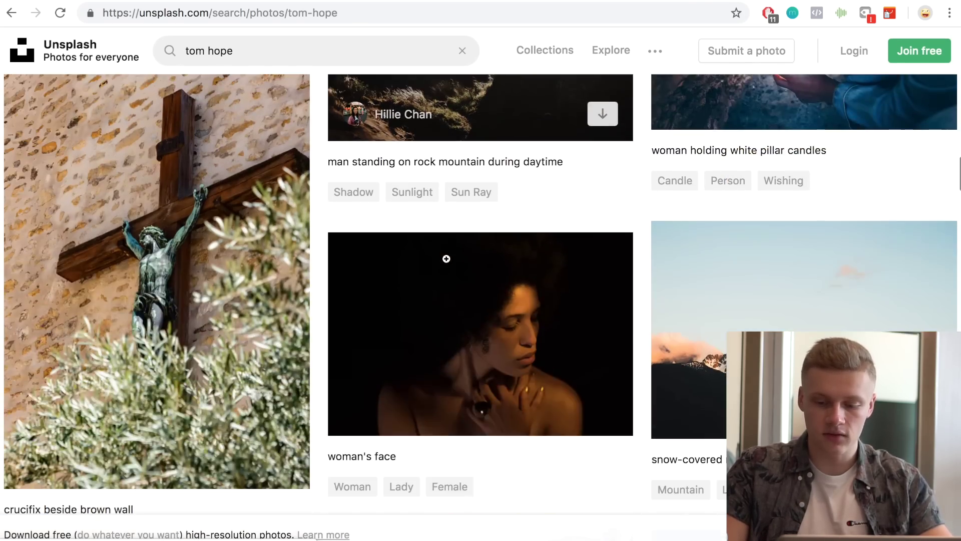
scroll(446, 259, "down", 9)
scroll(447, 260, "down", 3)
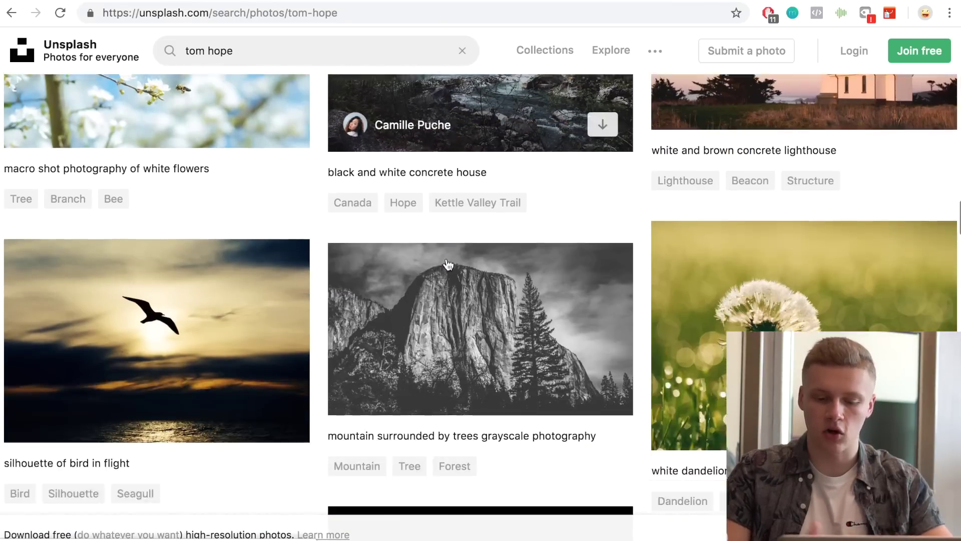
scroll(448, 265, "down", 2)
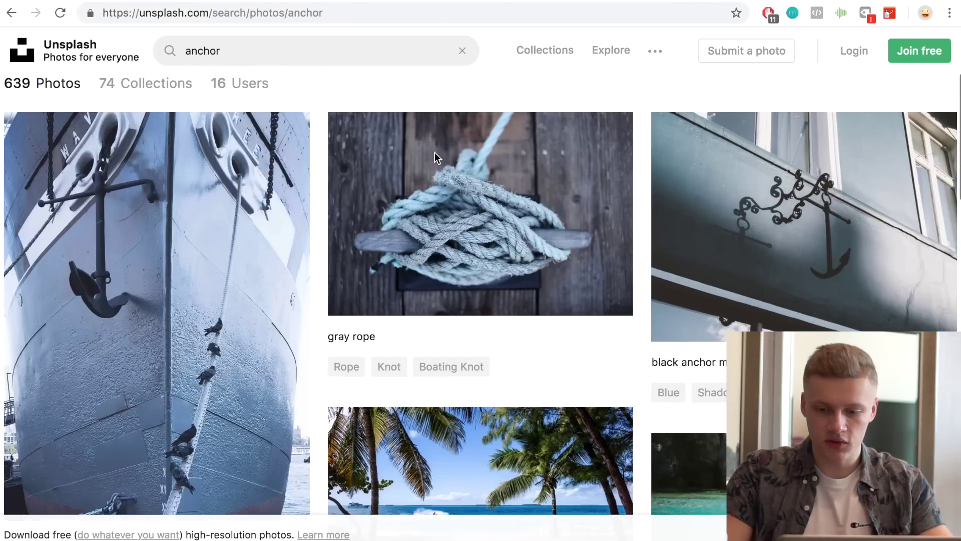
- Browse the "anchor" photos on Unsplash and download the one of a woman in a gray anchor tank top
scroll(435, 152, "down", 6)
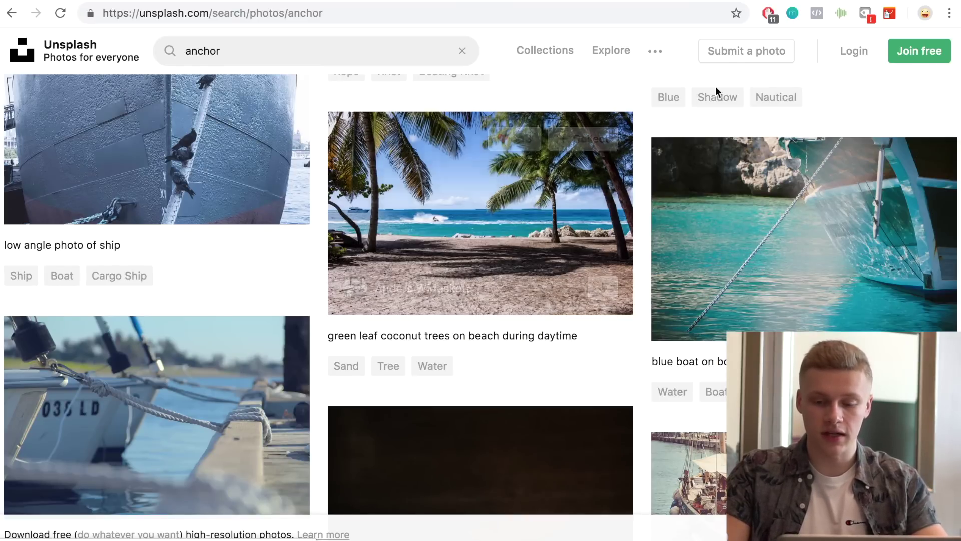
scroll(785, 186, "down", 4)
scroll(539, 303, "down", 3)
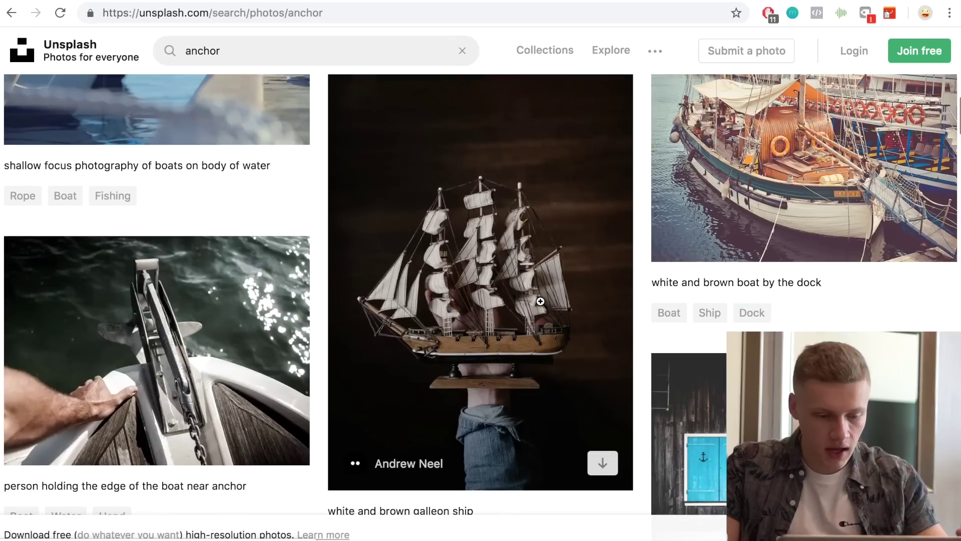
scroll(494, 299, "down", 13)
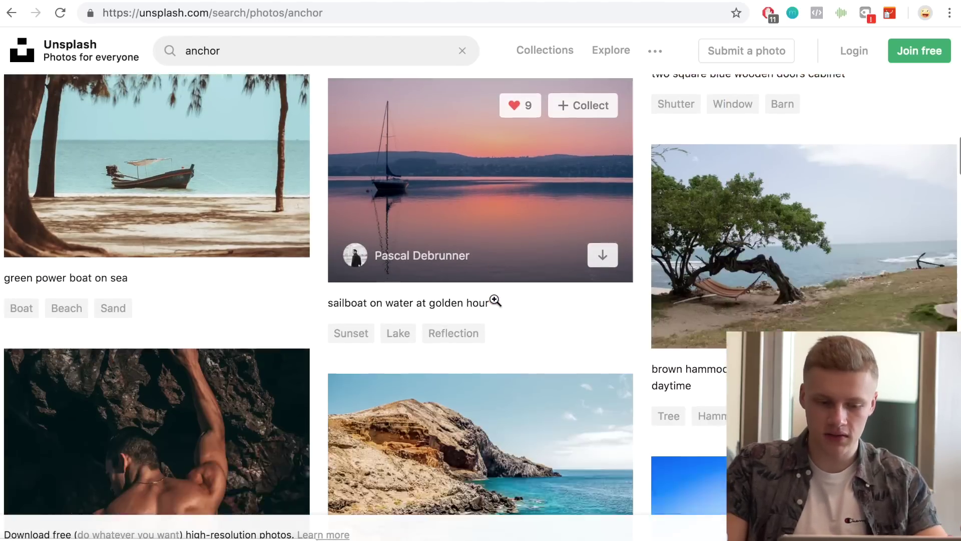
scroll(494, 299, "down", 6)
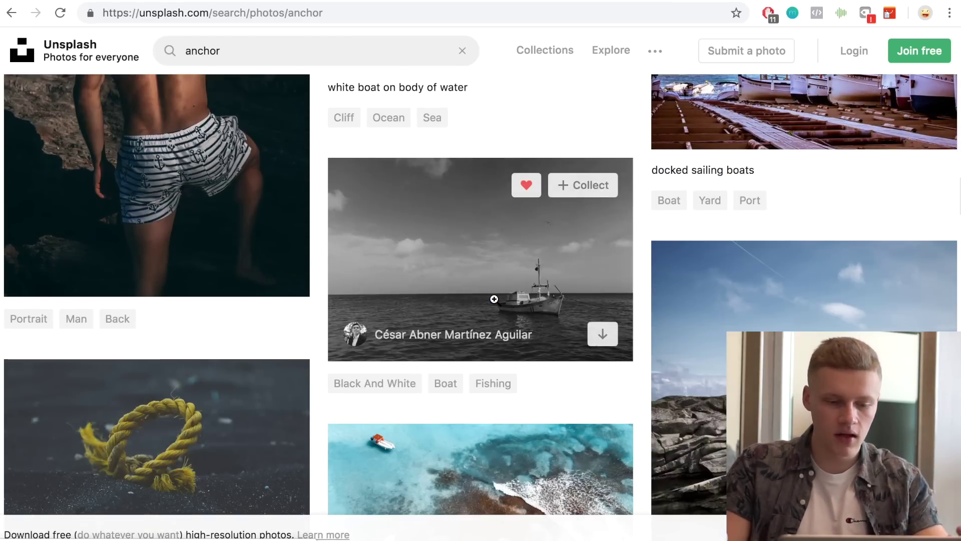
scroll(494, 299, "down", 4)
scroll(494, 300, "down", 6)
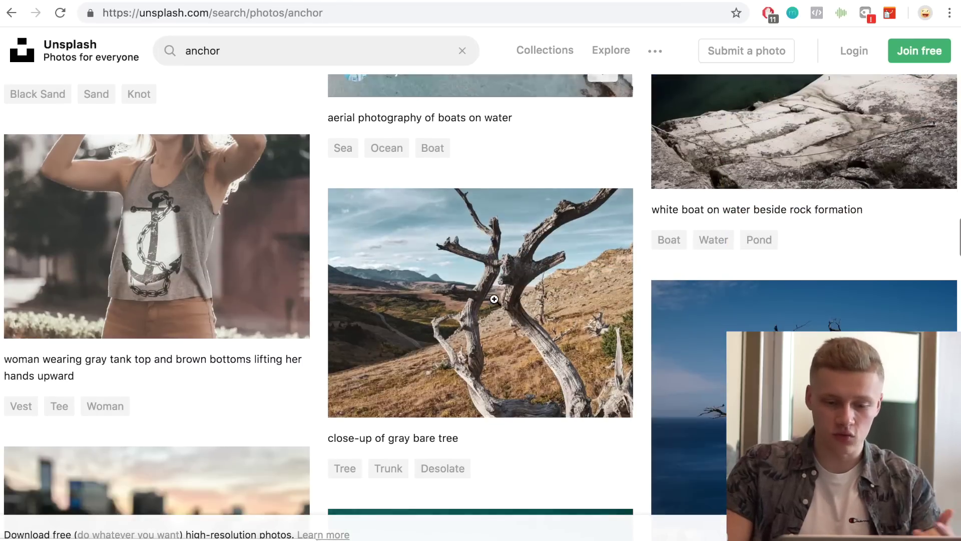
left_click(123, 251)
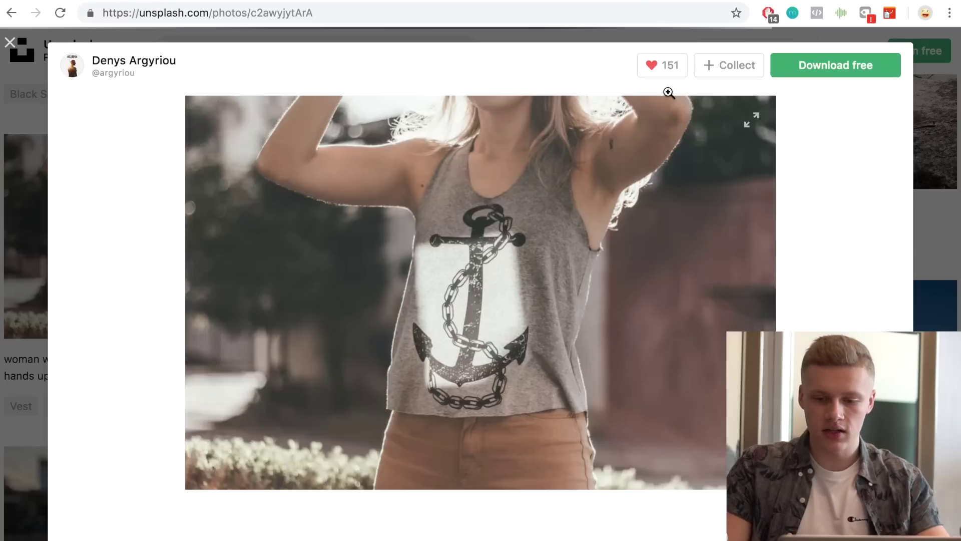
left_click(865, 75)
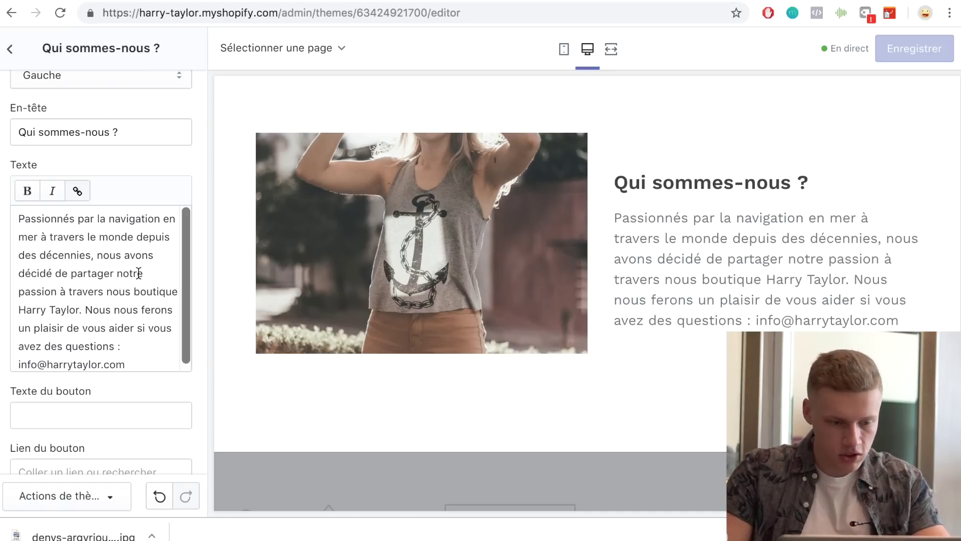
- In the "Qui sommes-nous ?" section's text, correct "nous boutique" to "notre boutique"
left_click(132, 293)
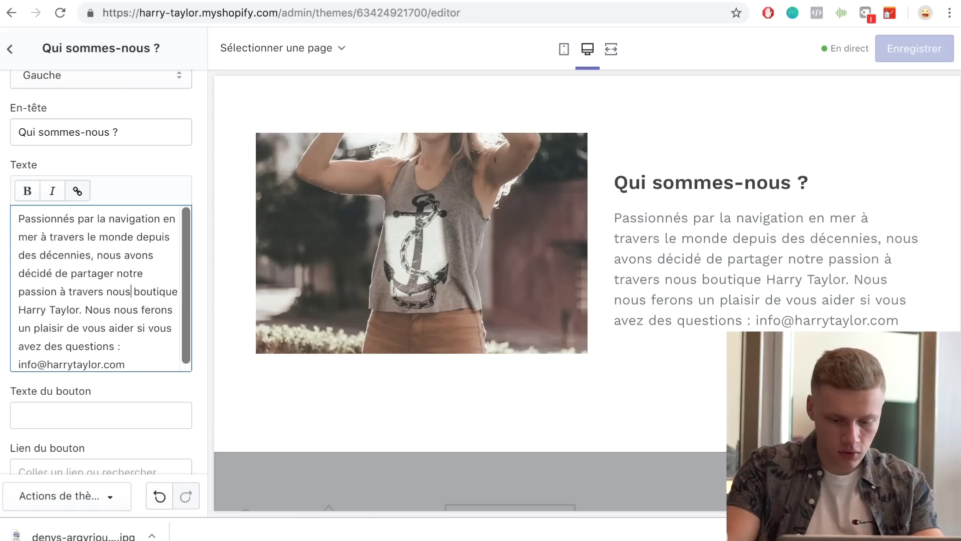
key("BackSpace")
key("BackSpace")
type("tre")
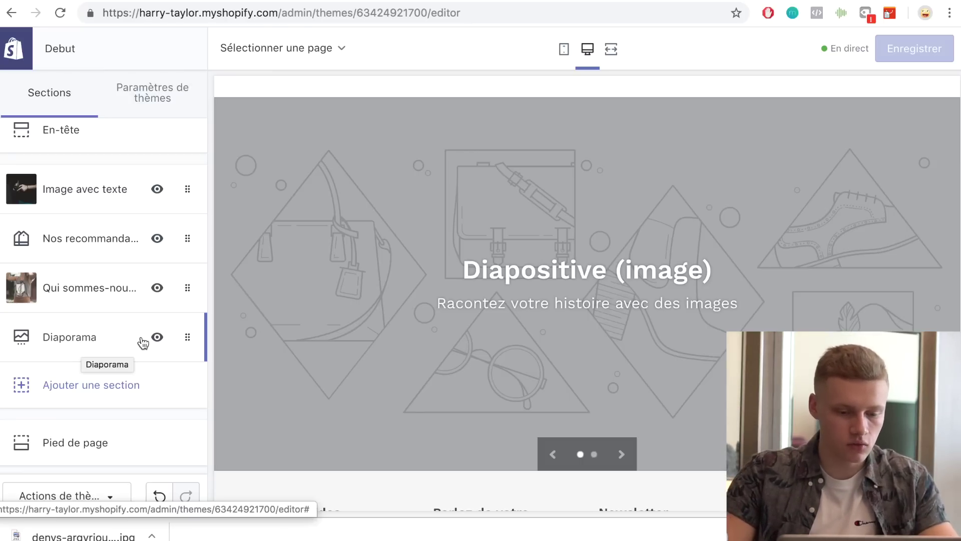
- Hide the "Diaporama" section and remove it from the home page
left_click(158, 340)
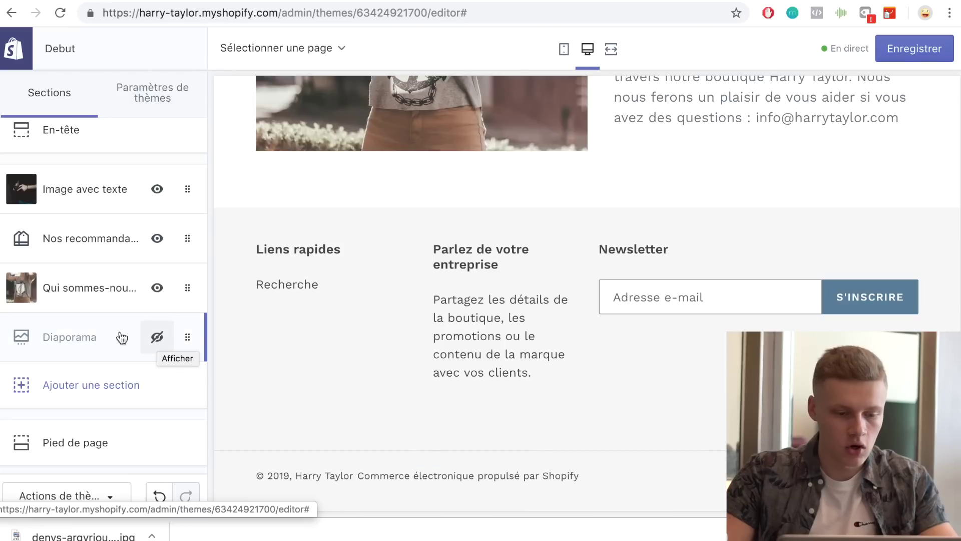
left_click(71, 344)
scroll(92, 337, "down", 5)
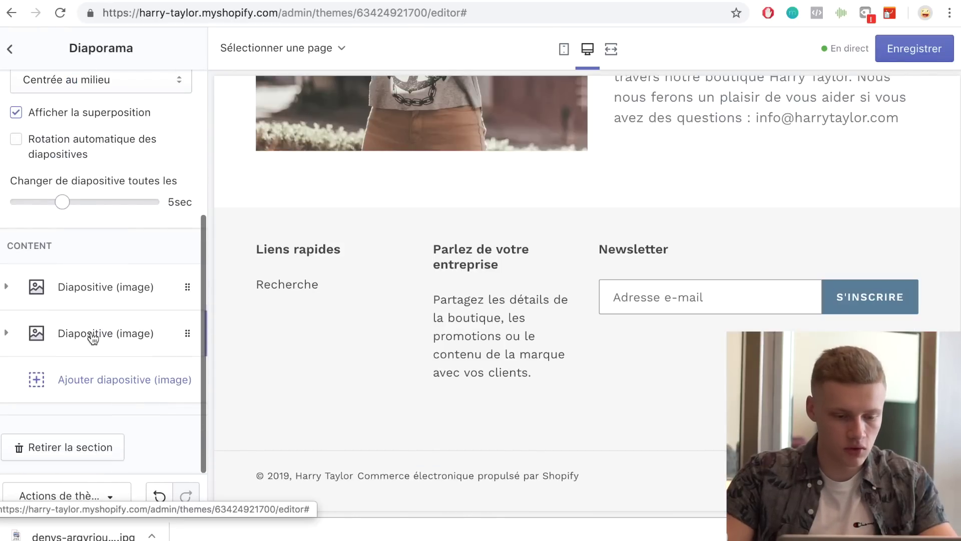
left_click(75, 453)
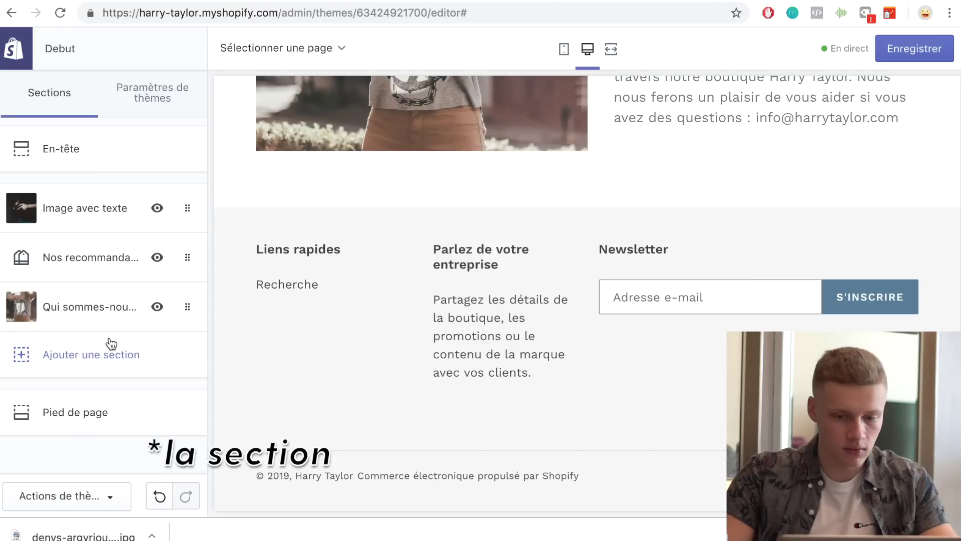
scroll(359, 223, "up", 5)
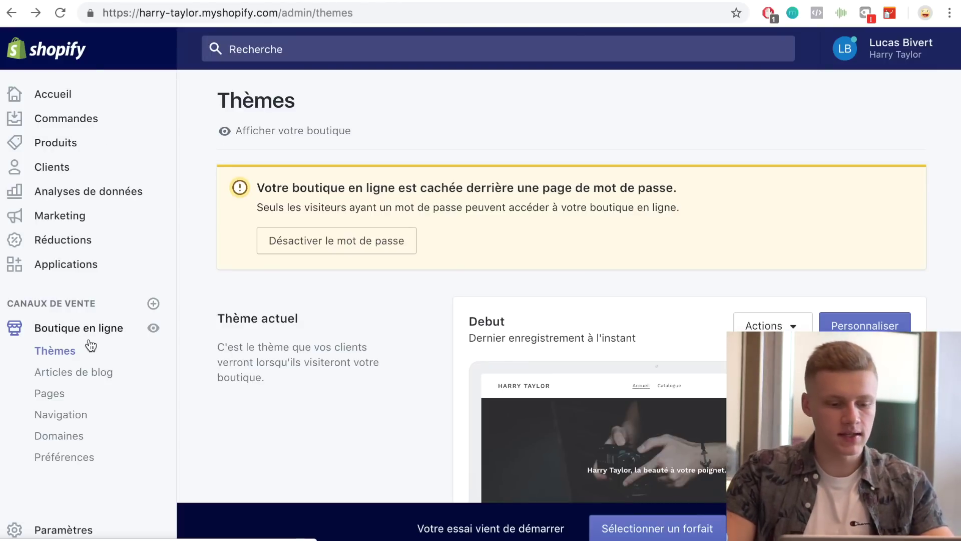
- Add a new page to the online store and title it "CONDITIONS GÉNÉRALES DE VENTE ET D'UTILISATION", copied from the Google Docs document
left_click(56, 398)
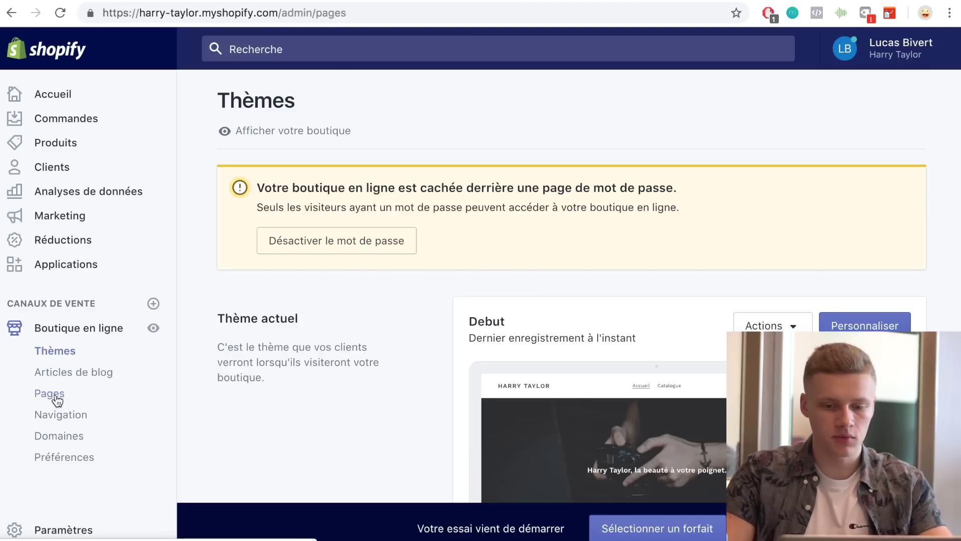
left_click(864, 129)
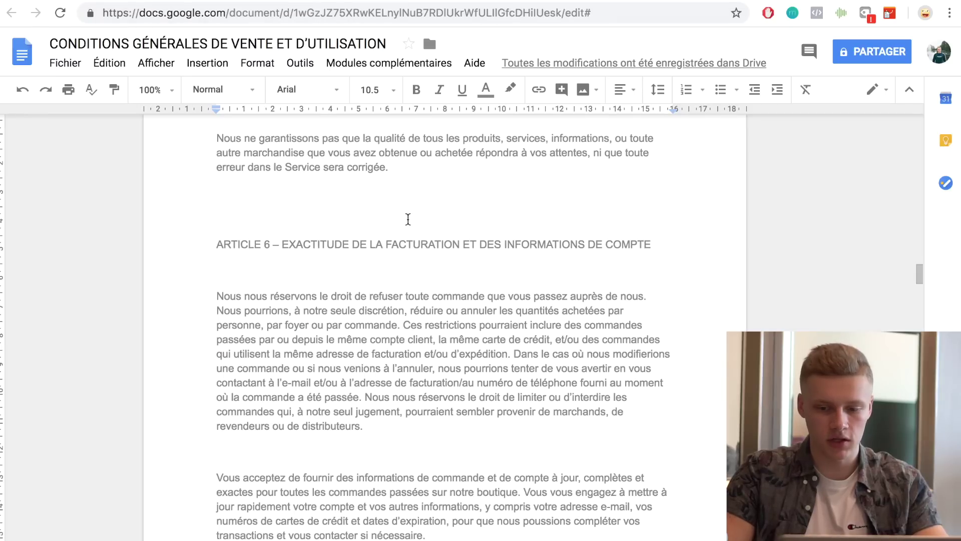
scroll(408, 219, "up", 15)
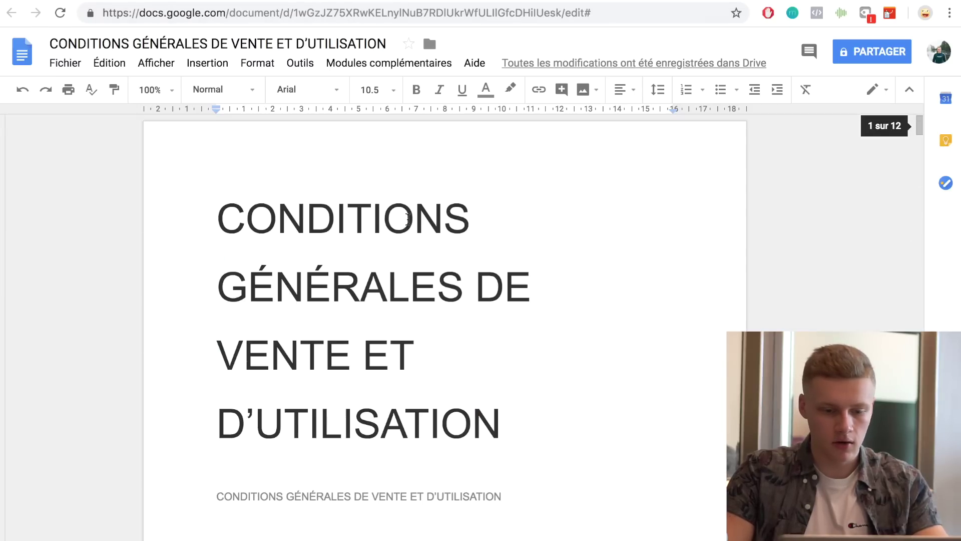
left_click_drag(507, 421, 227, 218)
key("super+c")
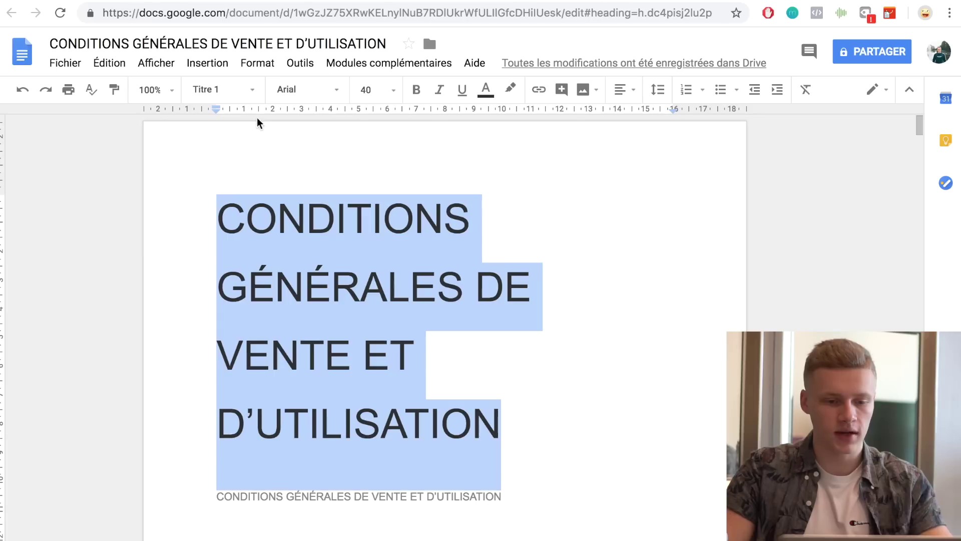
left_click(178, 0)
left_click(349, 238)
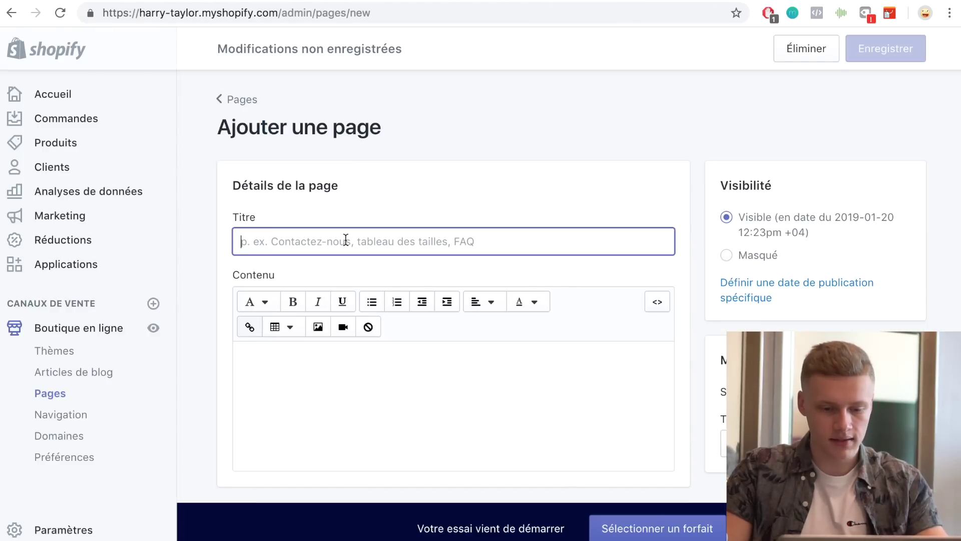
key("super+v")
- Copy the full body text of the terms document in Google Docs and paste it as the new page's content
left_click(528, 1)
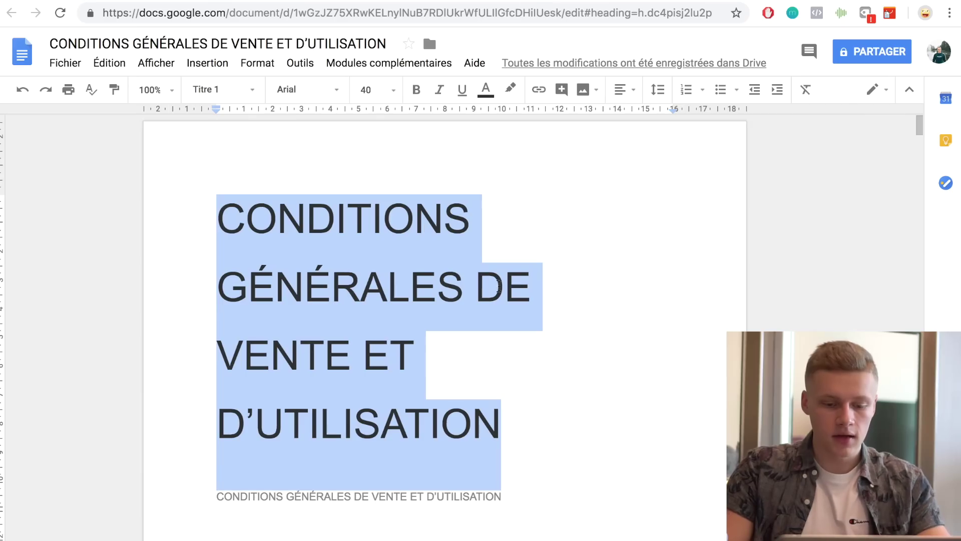
scroll(484, 305, "down", 3)
left_click(365, 337)
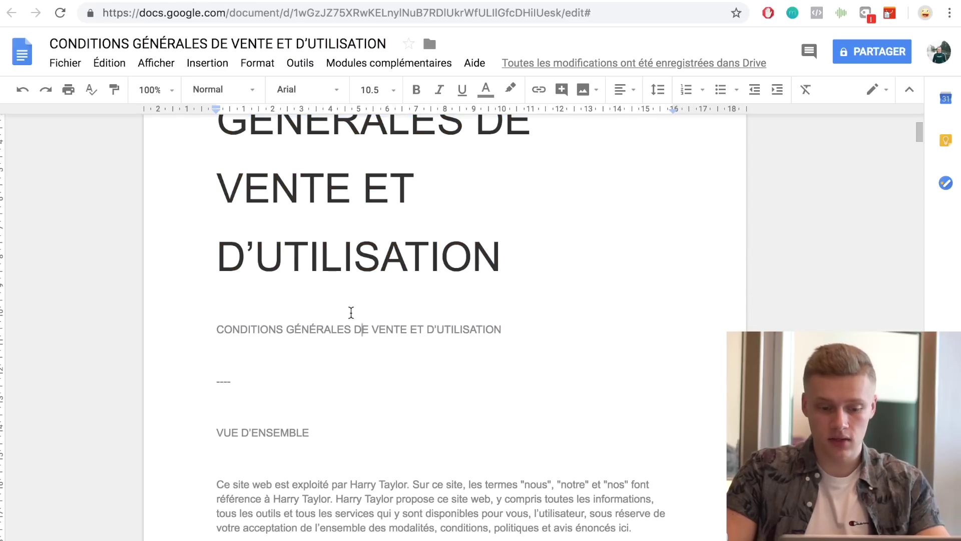
scroll(372, 307, "down", 3)
scroll(356, 328, "up", 5)
scroll(356, 328, "up", 2)
scroll(356, 328, "down", 10)
scroll(356, 328, "up", 10)
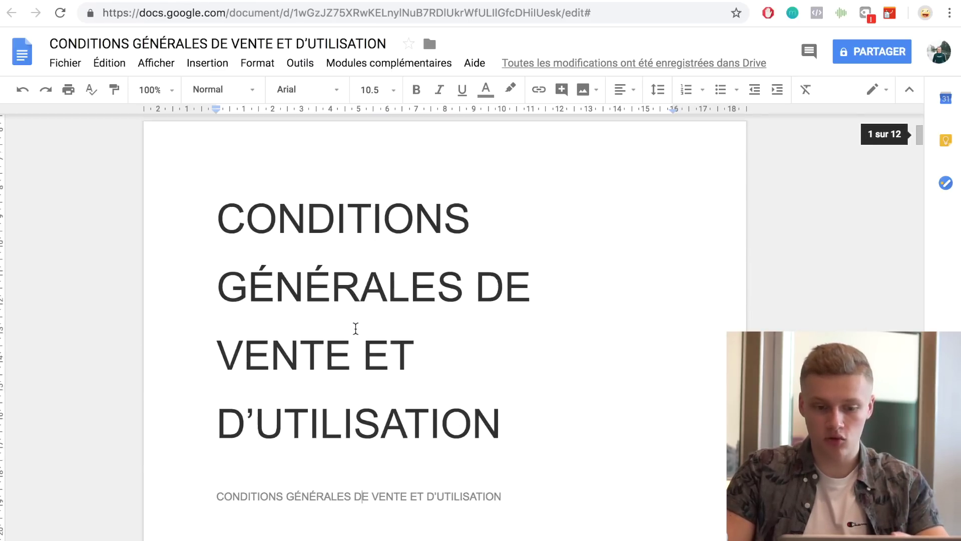
scroll(356, 327, "down", 6)
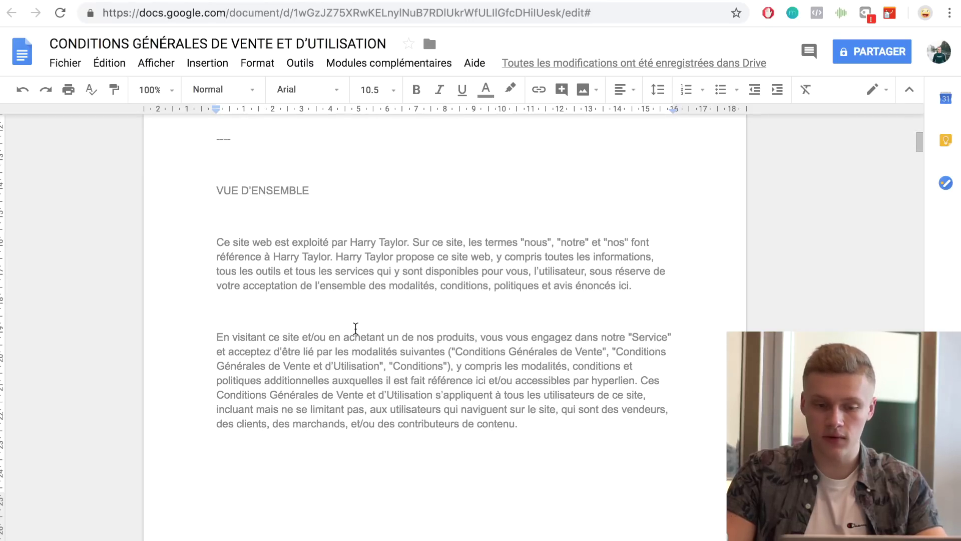
scroll(277, 187, "up", 4)
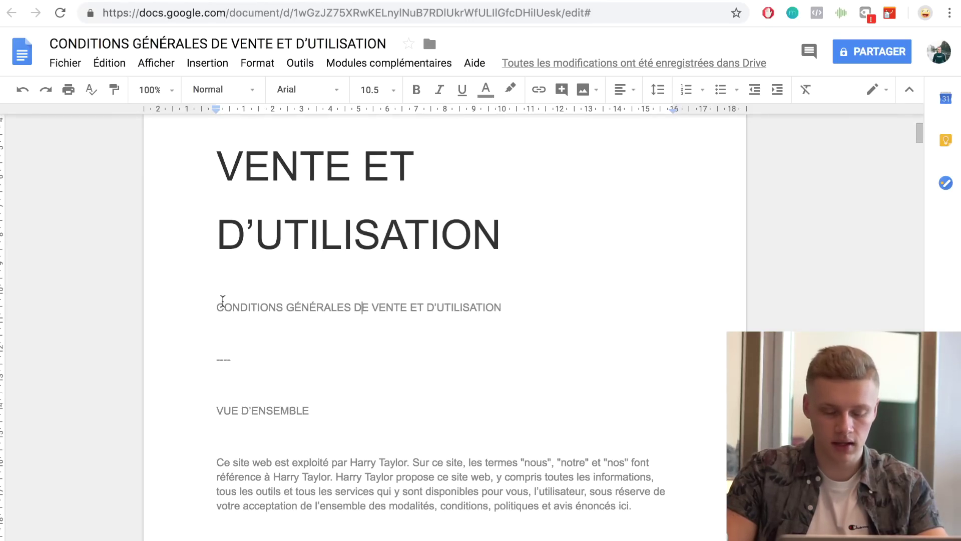
left_click_drag(217, 306, 378, 475)
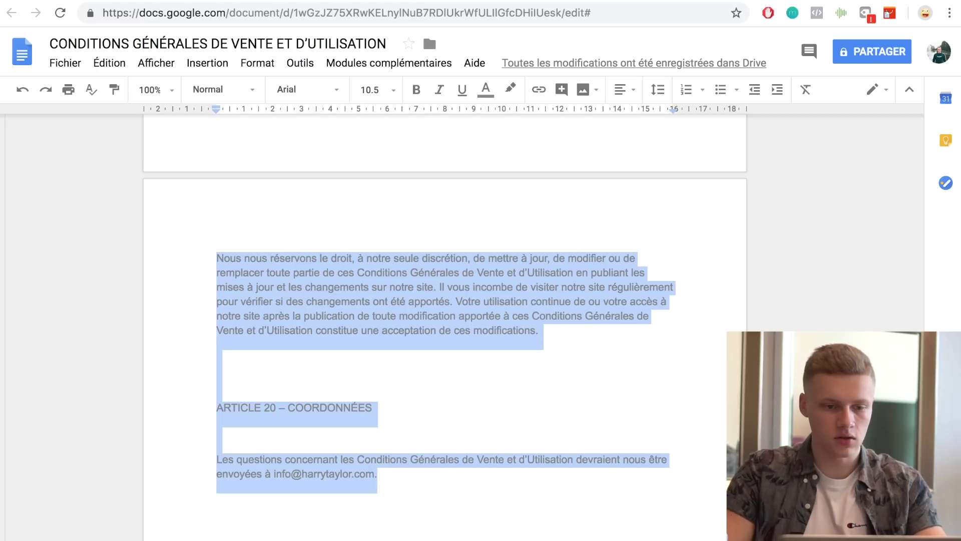
key("ctrl+Tab")
left_click(395, 363)
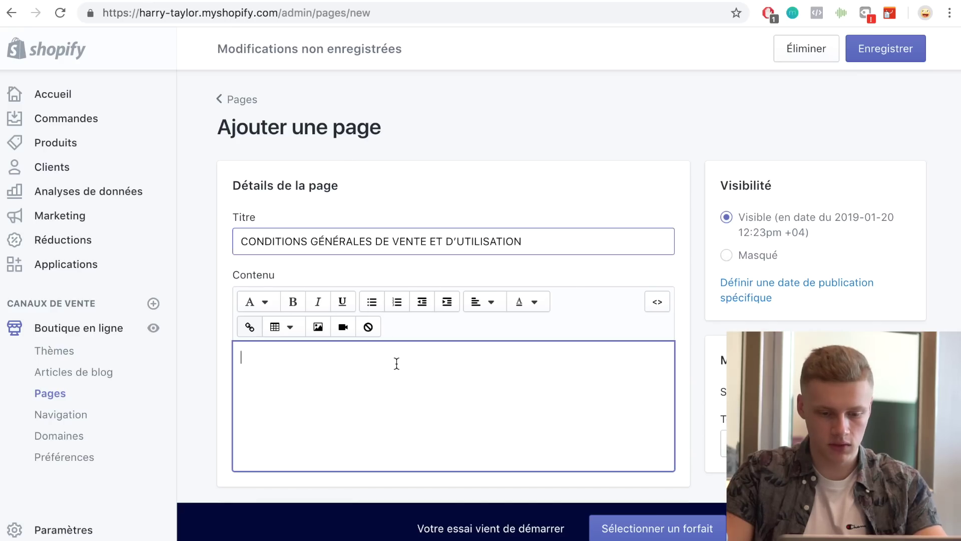
key("ctrl+v")
- Search the pasted terms for "harry taylor" and check where the store name occurs
scroll(414, 376, "up", 10)
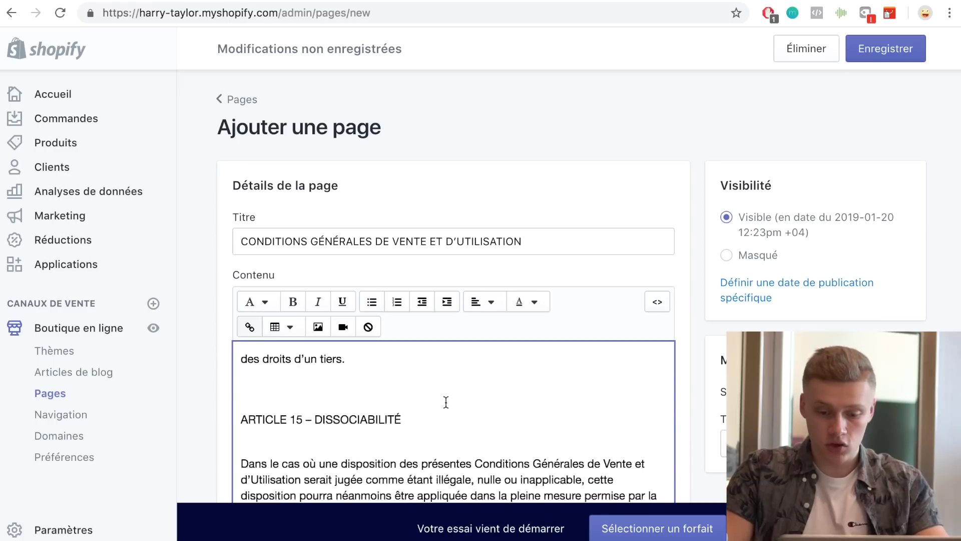
scroll(445, 402, "up", 5)
scroll(600, 232, "down", 4)
scroll(600, 232, "up", 1)
scroll(600, 232, "up", 3)
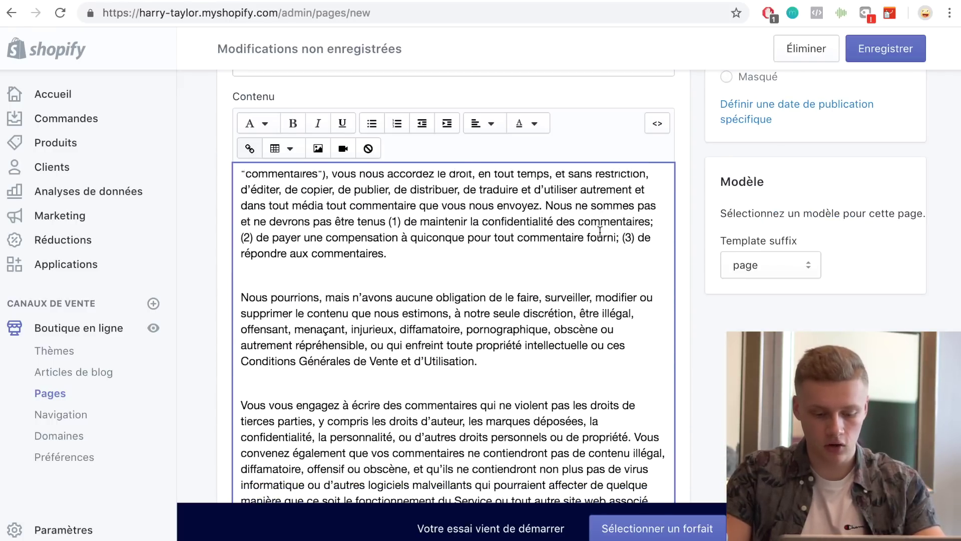
key("super+f")
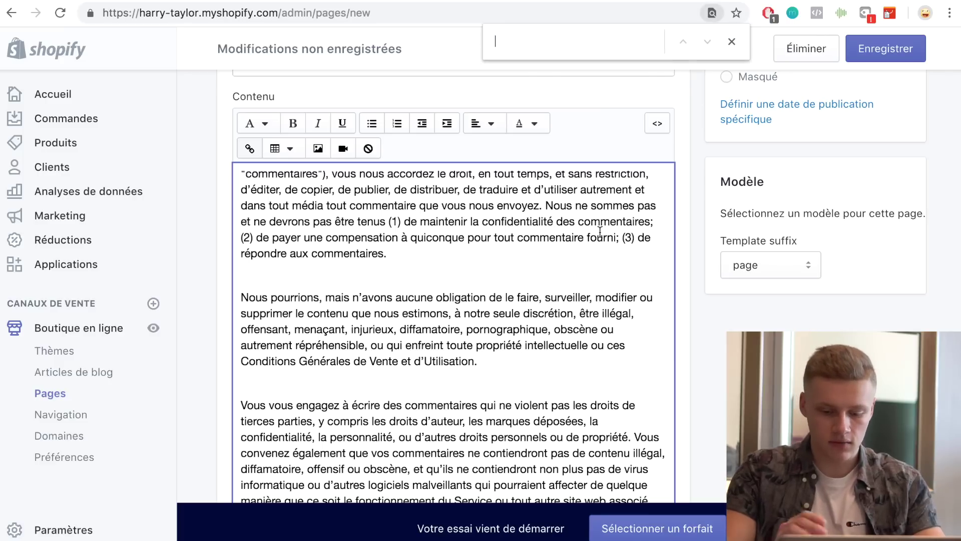
type("harry")
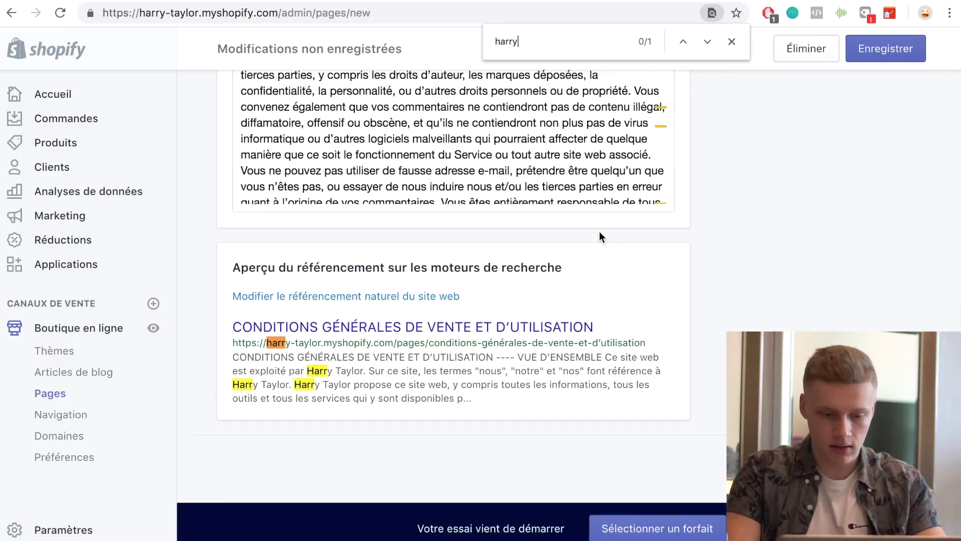
type(" taylor")
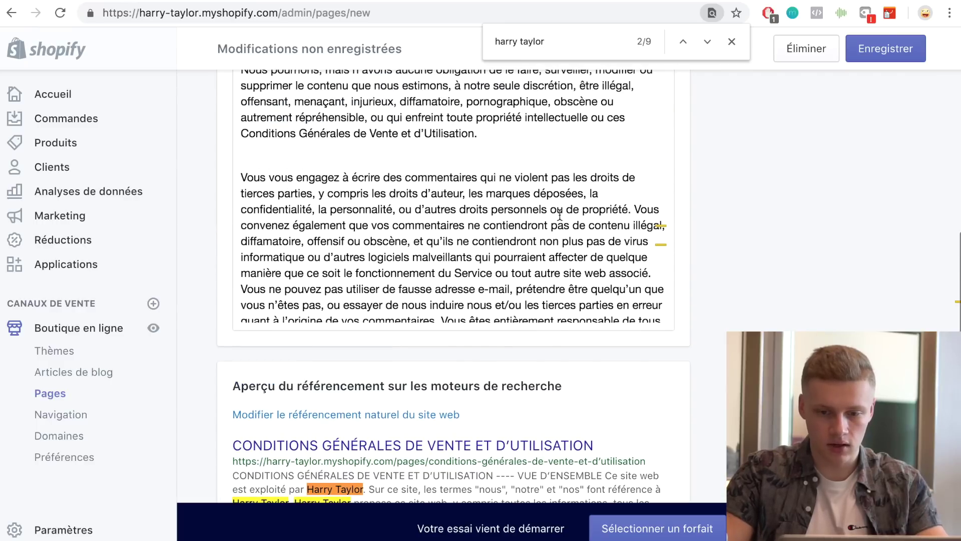
left_click(681, 41)
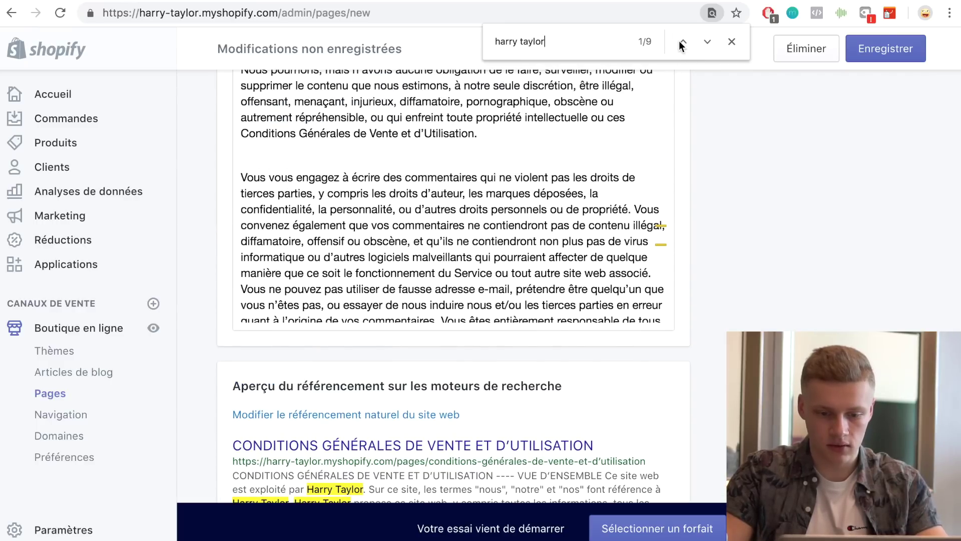
left_click(678, 42)
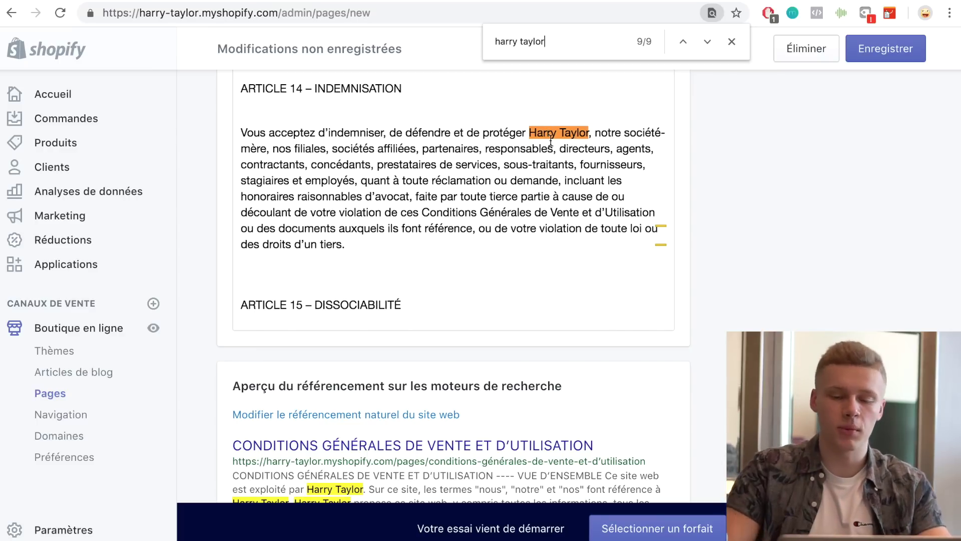
left_click(731, 42)
- Save the new terms and conditions page
left_click(601, 148)
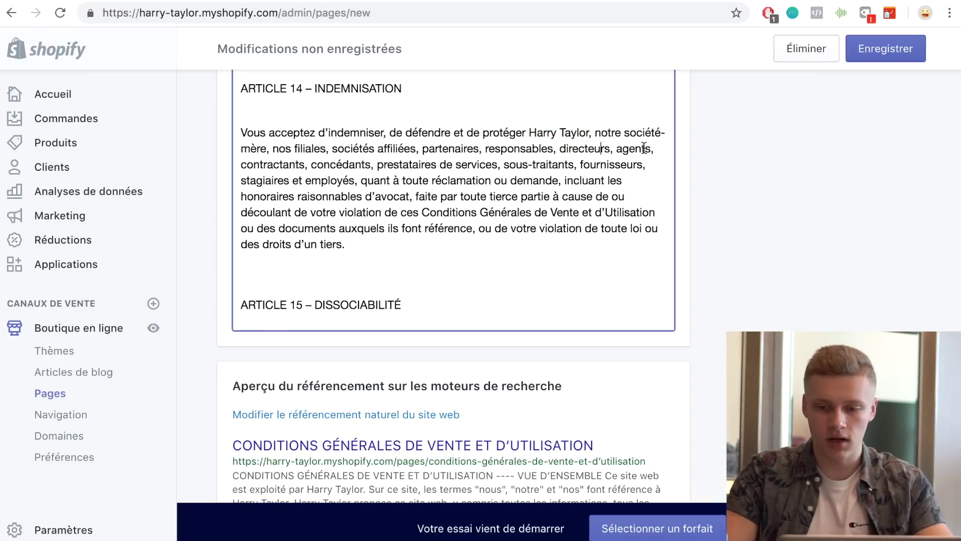
left_click(874, 52)
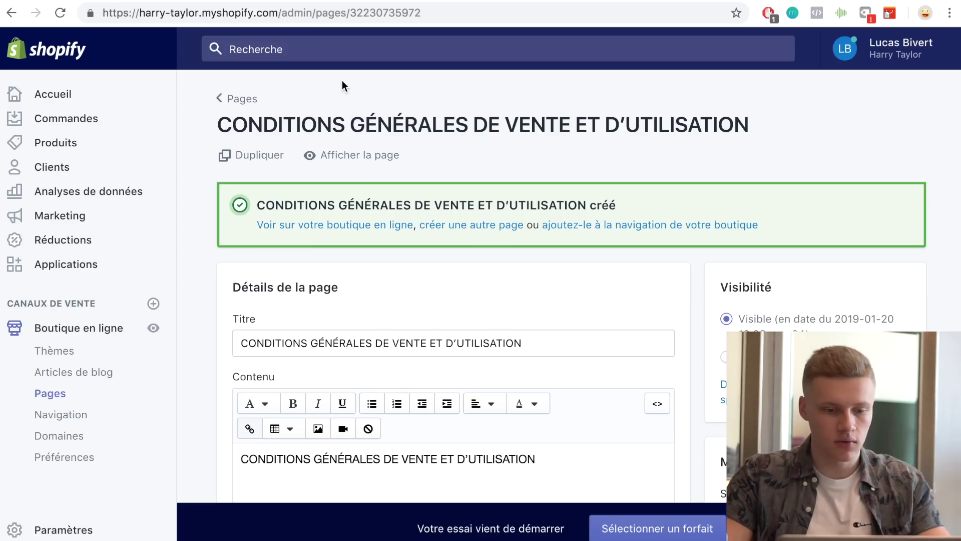
- Add another page titled "DÉCLARATION DE CONFIDENTIALITÉ", copying the title from its Google Docs document
left_click(240, 99)
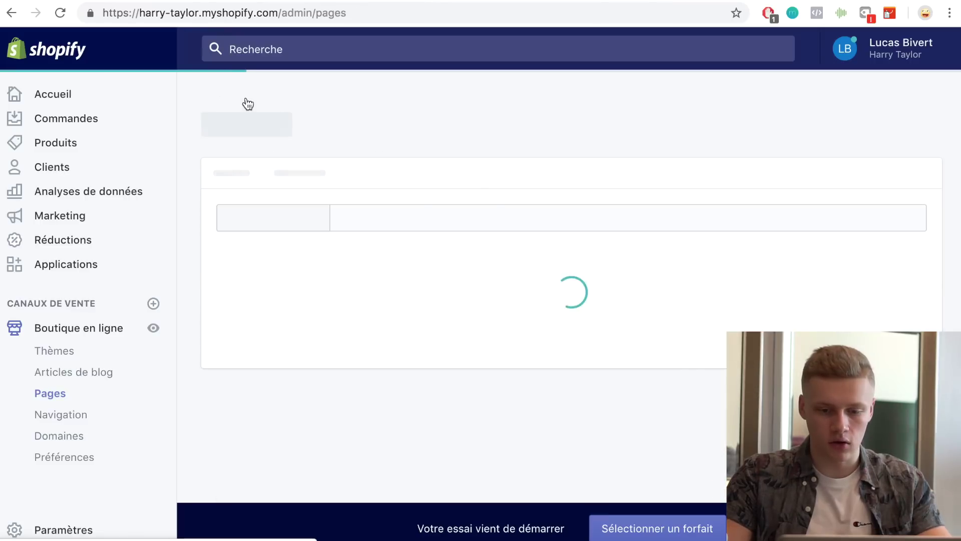
left_click(844, 129)
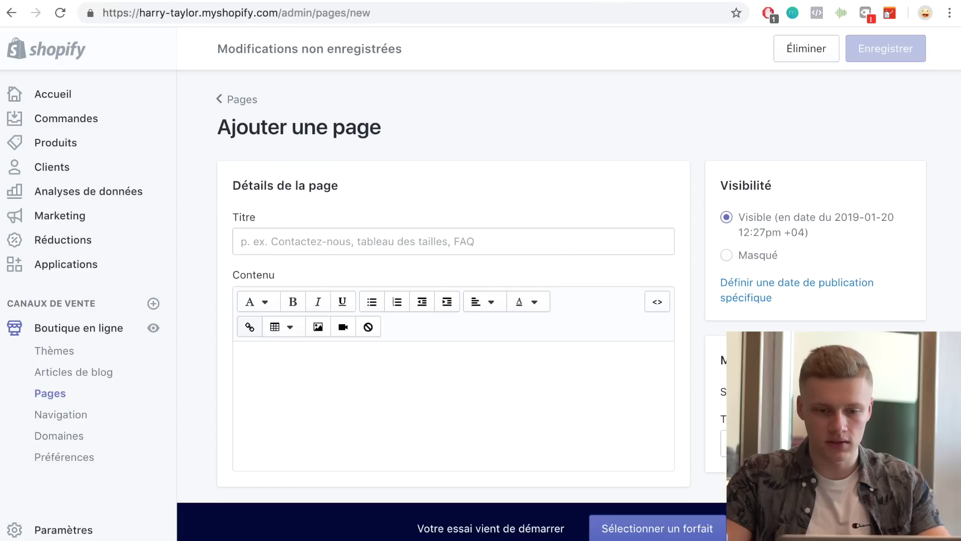
left_click(479, 0)
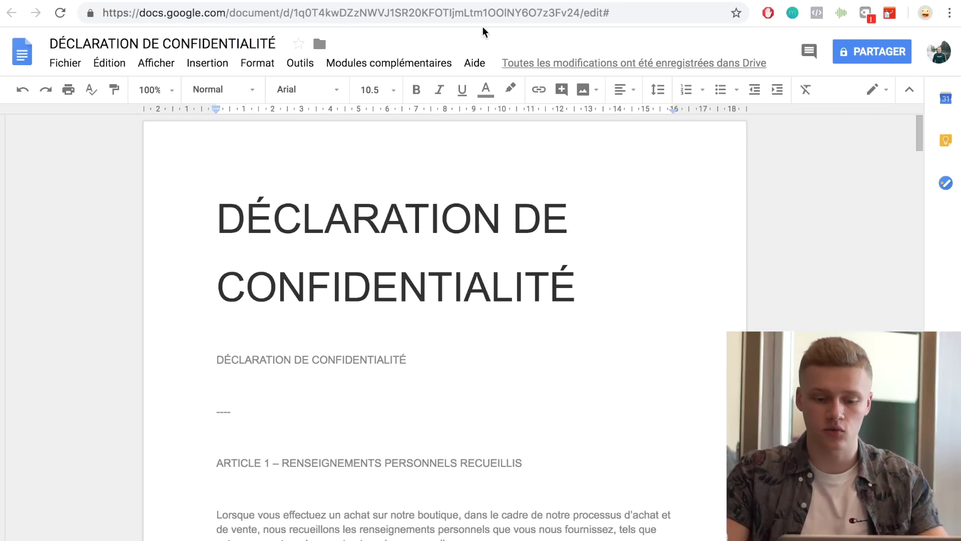
left_click_drag(577, 284, 199, 232)
key("ctrl+c")
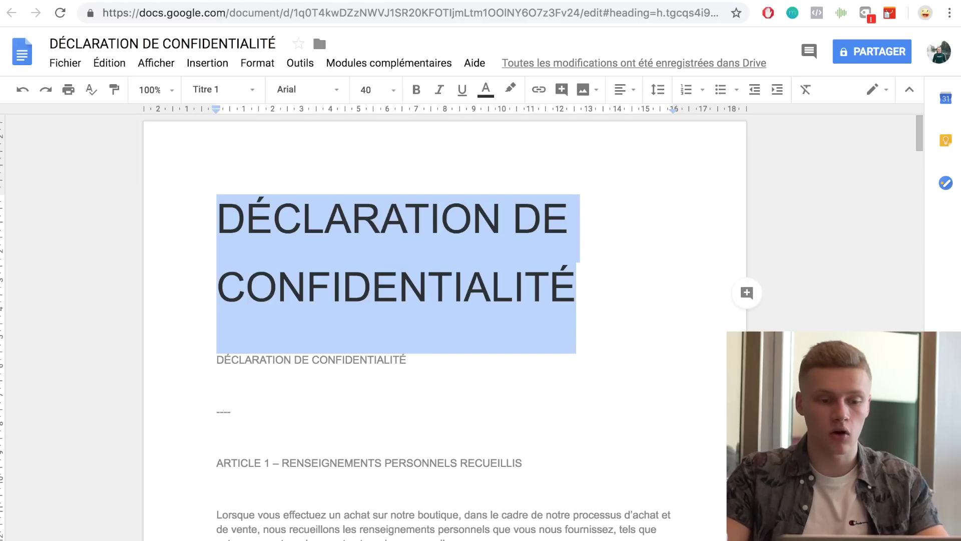
left_click(251, 0)
left_click(286, 242)
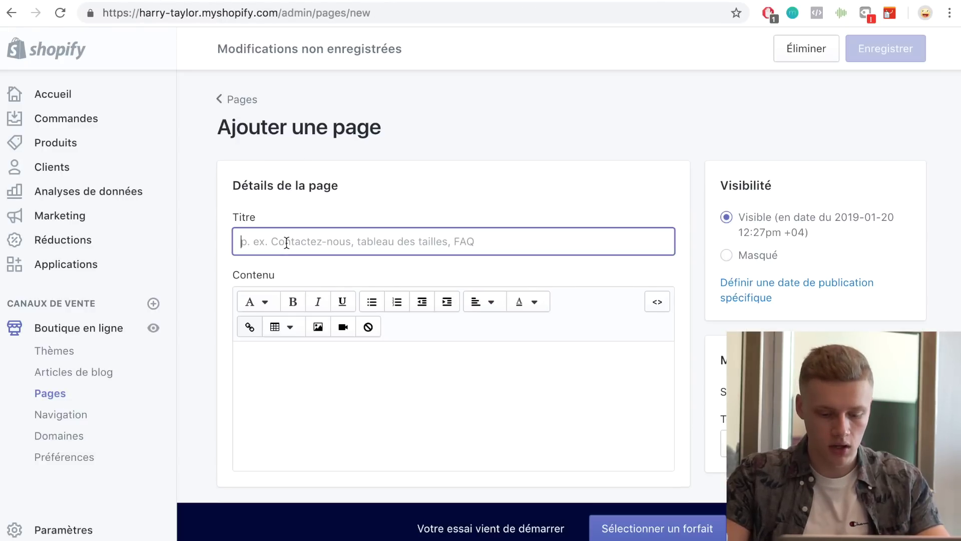
key("ctrl+v")
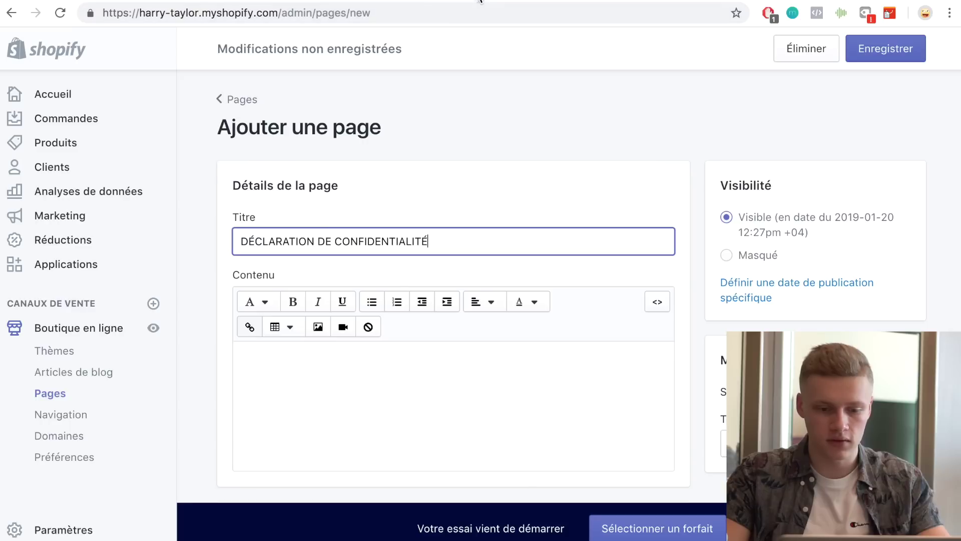
- Copy the privacy statement's body text from Google Docs into the page's content and save the page
left_click(481, 3)
left_click(407, 310)
left_click_drag(215, 357, 461, 540)
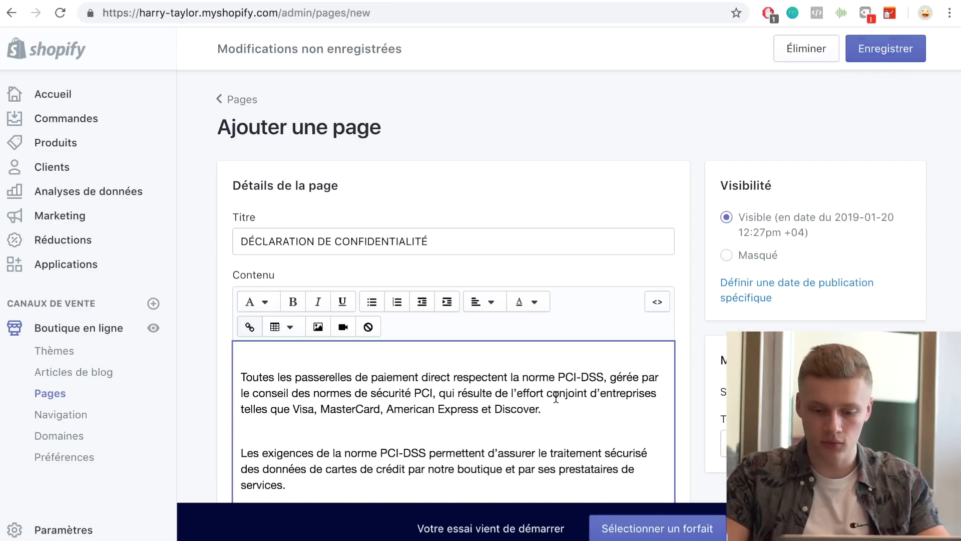
scroll(556, 397, "up", 3)
left_click(869, 53)
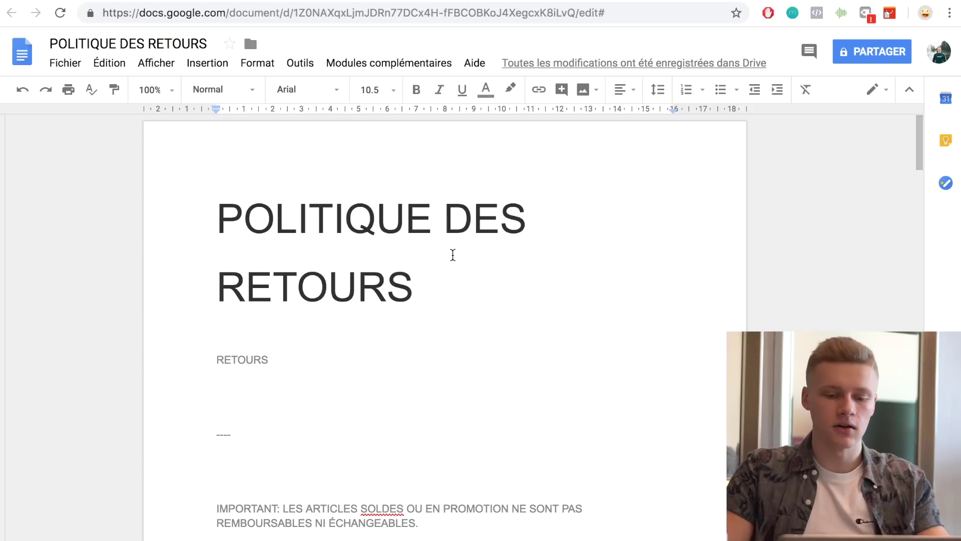
- Create and save a page titled "POLITIQUE DES RETOURS" with the title and body text of the return policy document in Google Docs
left_click_drag(425, 275, 211, 216)
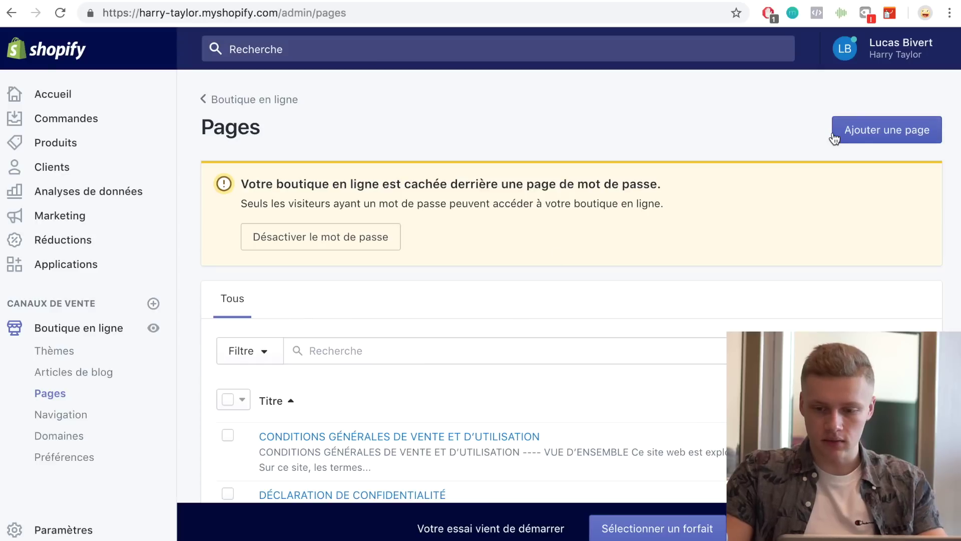
left_click(871, 131)
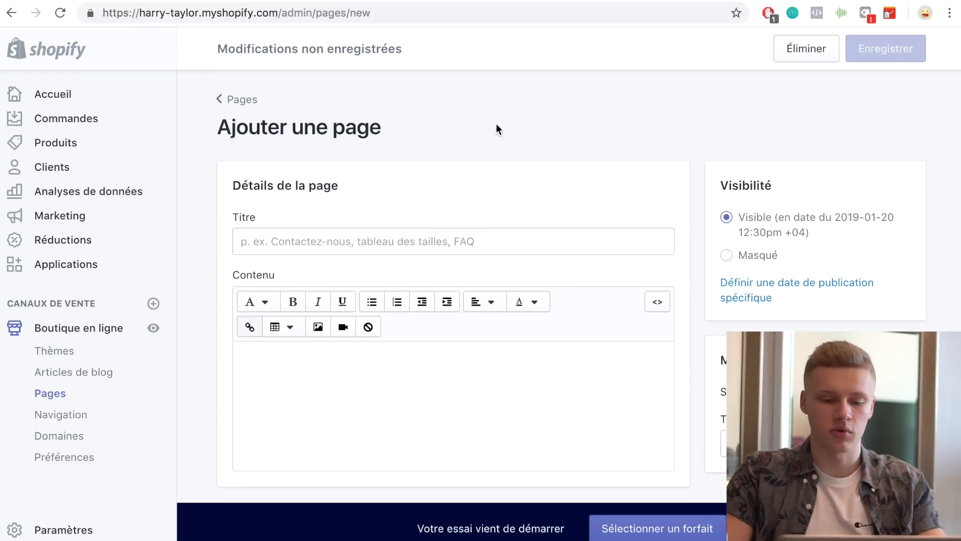
left_click(370, 240)
type("POLITIQUE DES RETOURS")
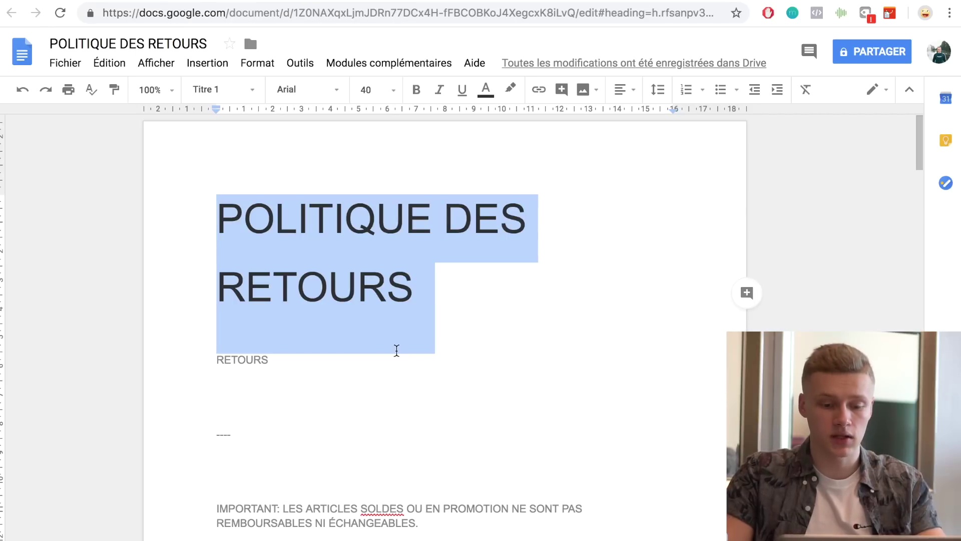
scroll(397, 347, "down", 10)
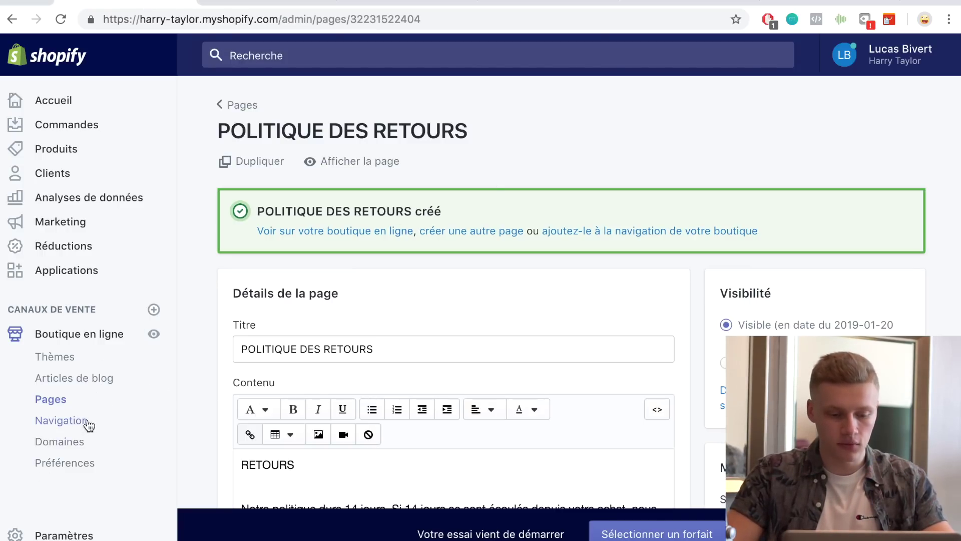
- Open the footer menu "Menu pied de page" in the navigation settings and add an item linking to the "POLITIQUE DES RETOURS" page
left_click(71, 426)
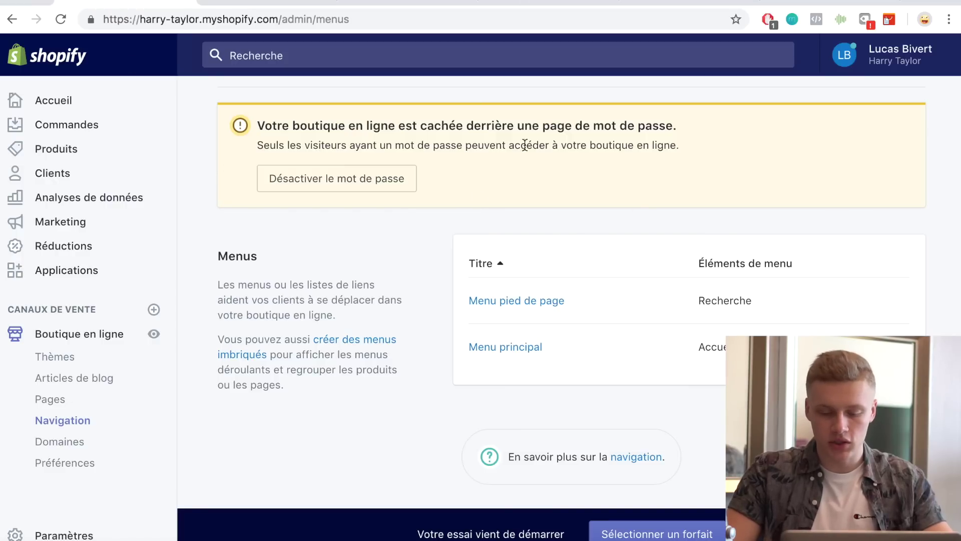
scroll(528, 308, "up", 3)
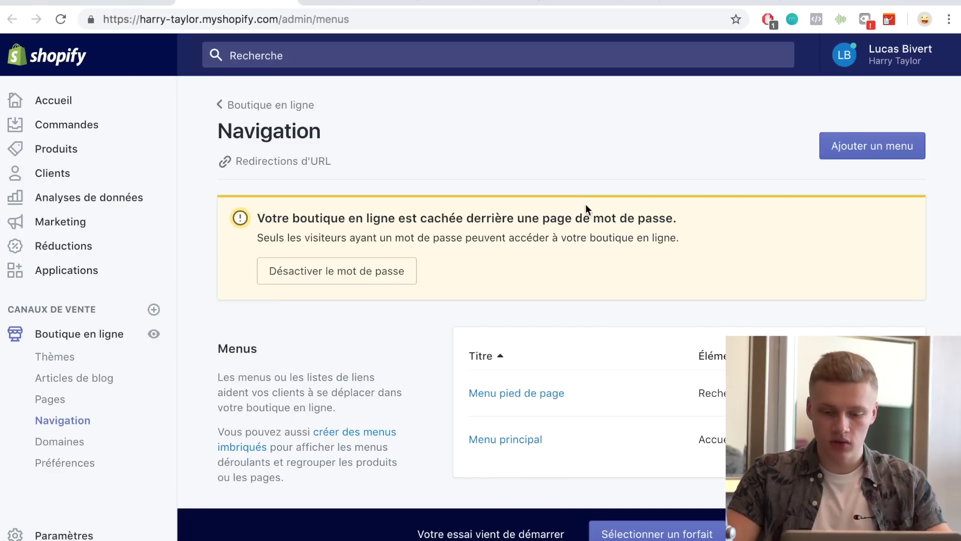
left_click(527, 398)
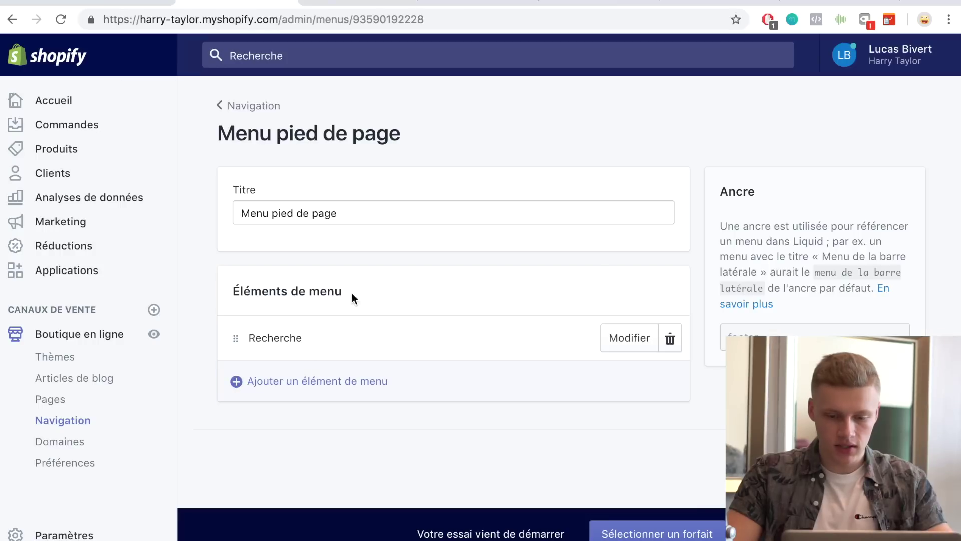
left_click(296, 394)
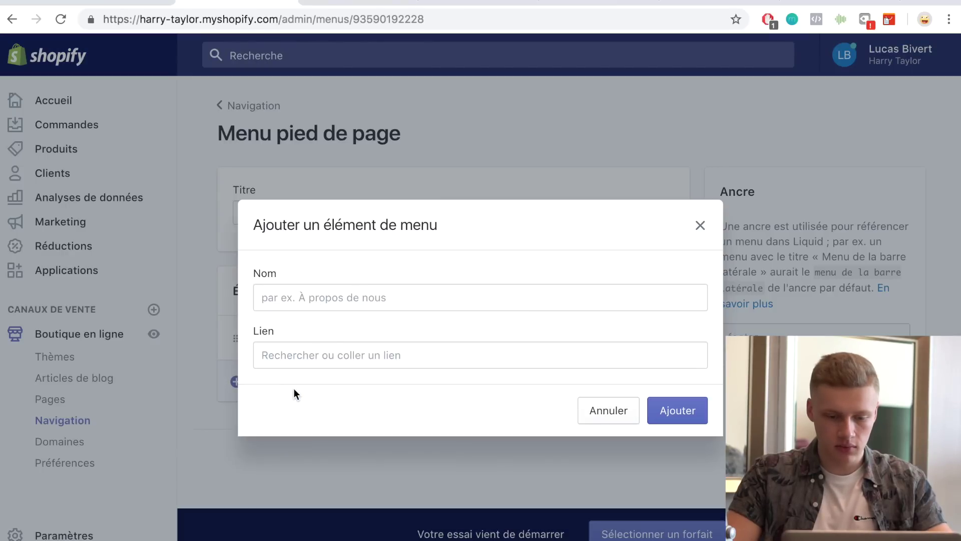
left_click(293, 354)
left_click(319, 203)
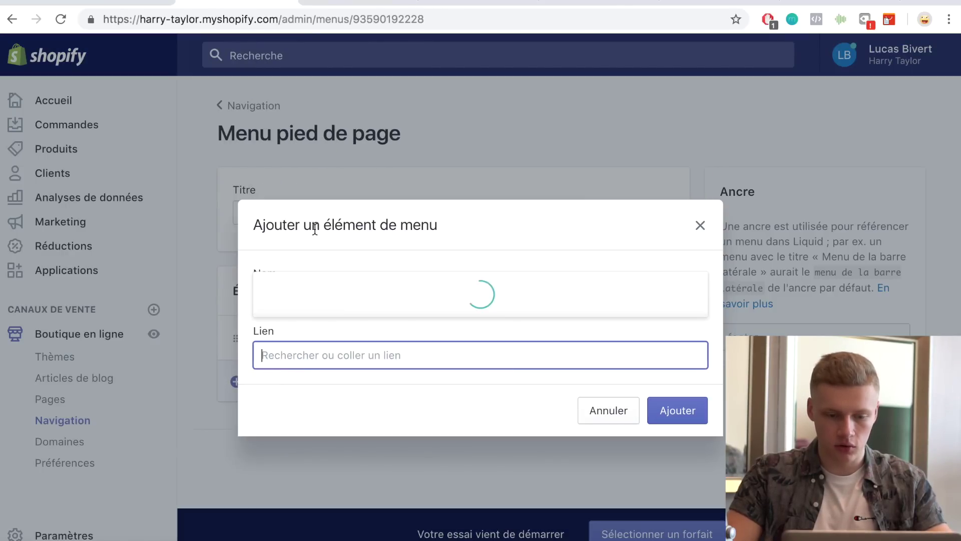
left_click(378, 302)
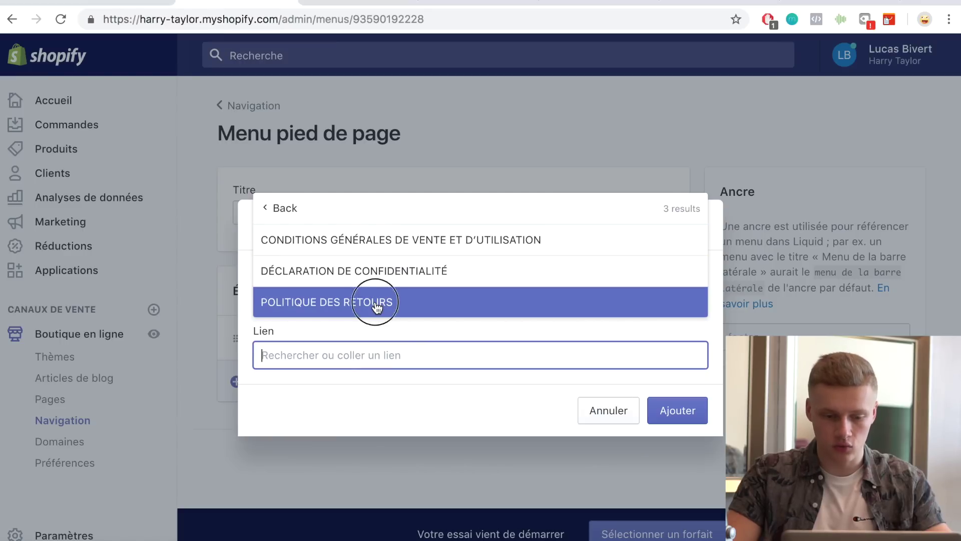
left_click(654, 407)
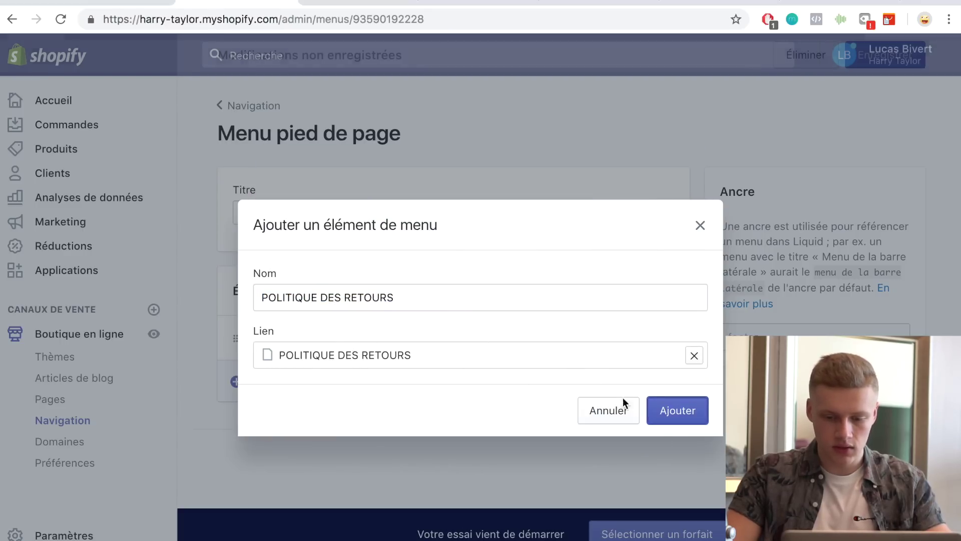
- Add a footer menu item linking to the "DÉCLARATION DE CONFIDENTIALITÉ" page
left_click(311, 425)
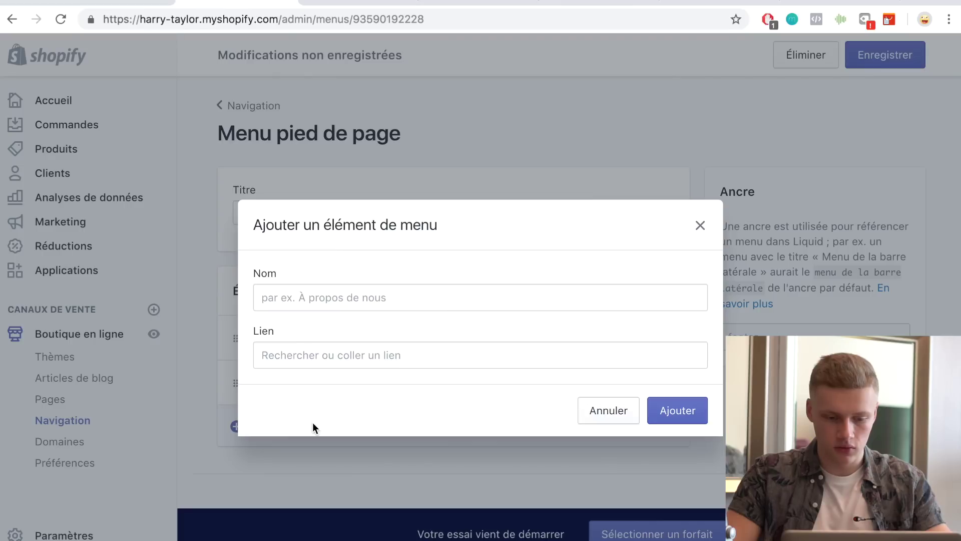
left_click(312, 350)
left_click(333, 235)
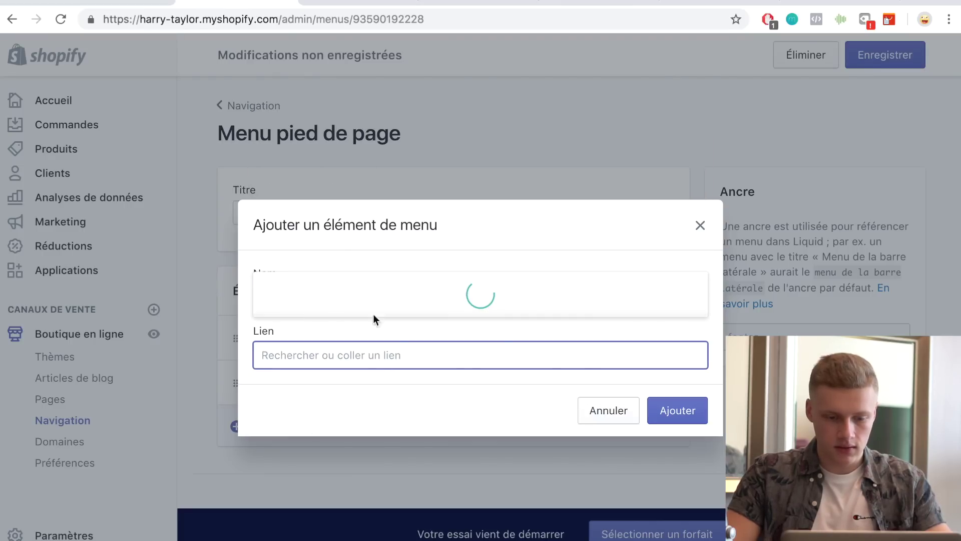
left_click(412, 275)
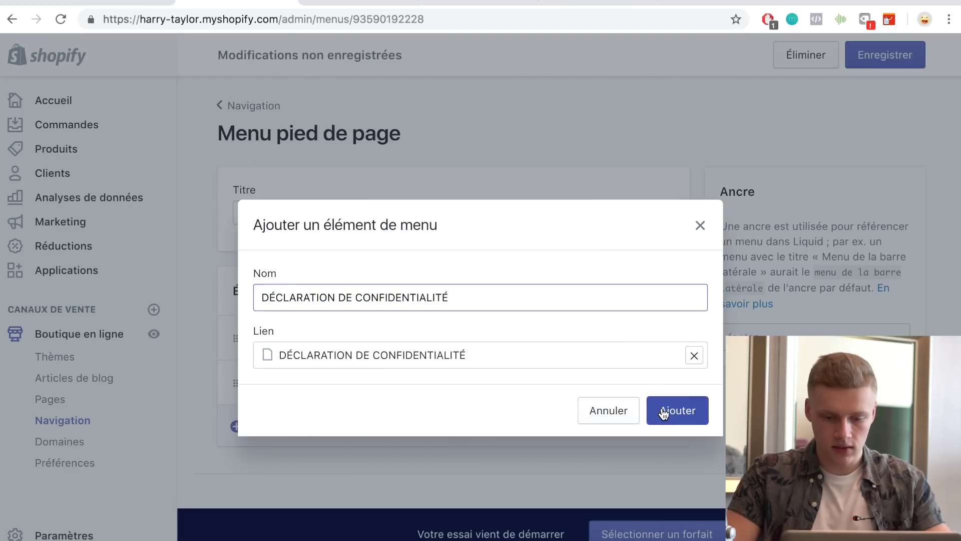
left_click(664, 413)
- Add a footer menu item linking to the "CONDITIONS GÉNÉRALES DE VENTE ET D'UTILISATION" page and save the menu
left_click(271, 470)
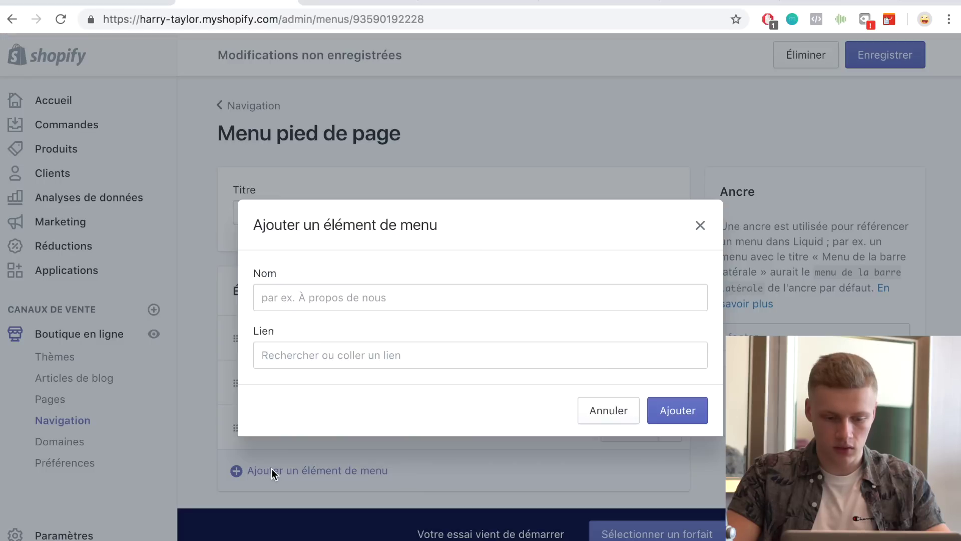
left_click(327, 352)
left_click(340, 512)
left_click(378, 423)
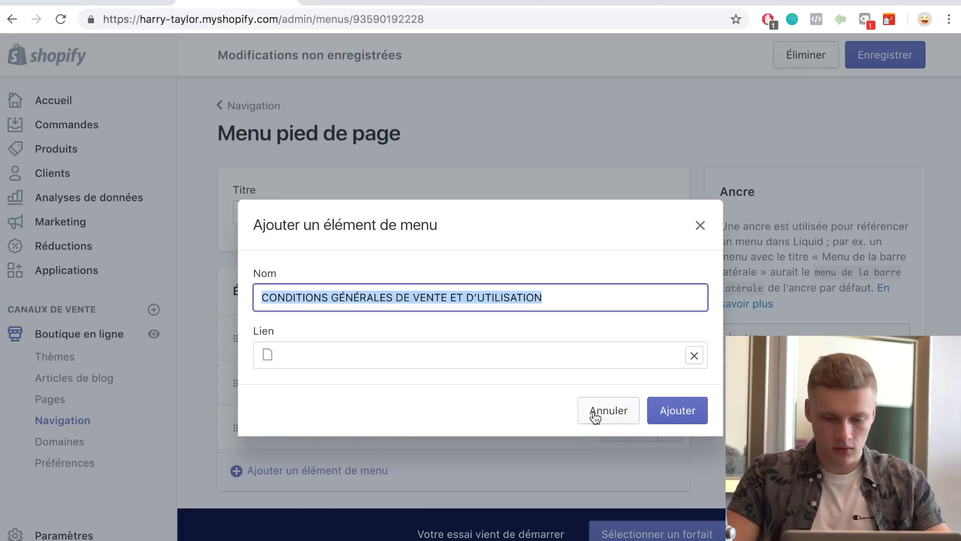
left_click(677, 410)
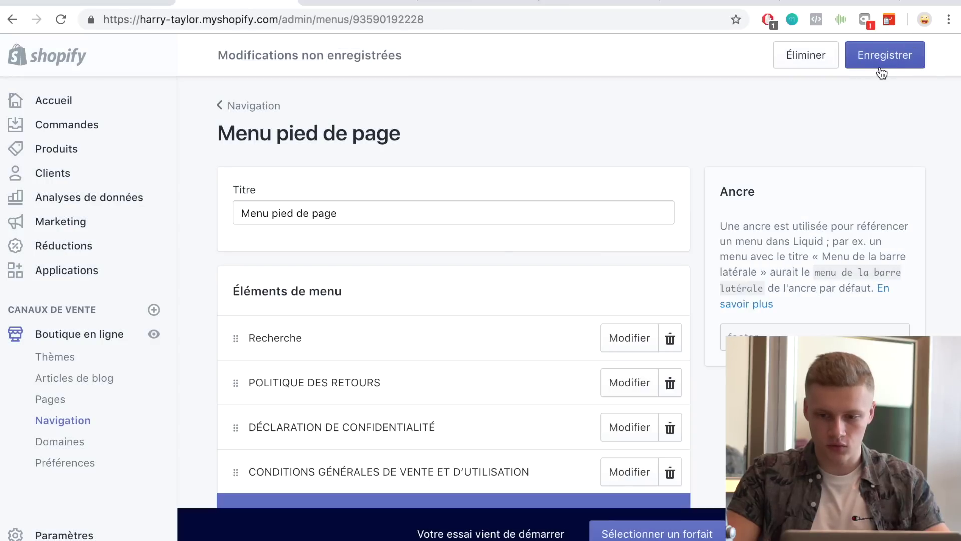
left_click(882, 60)
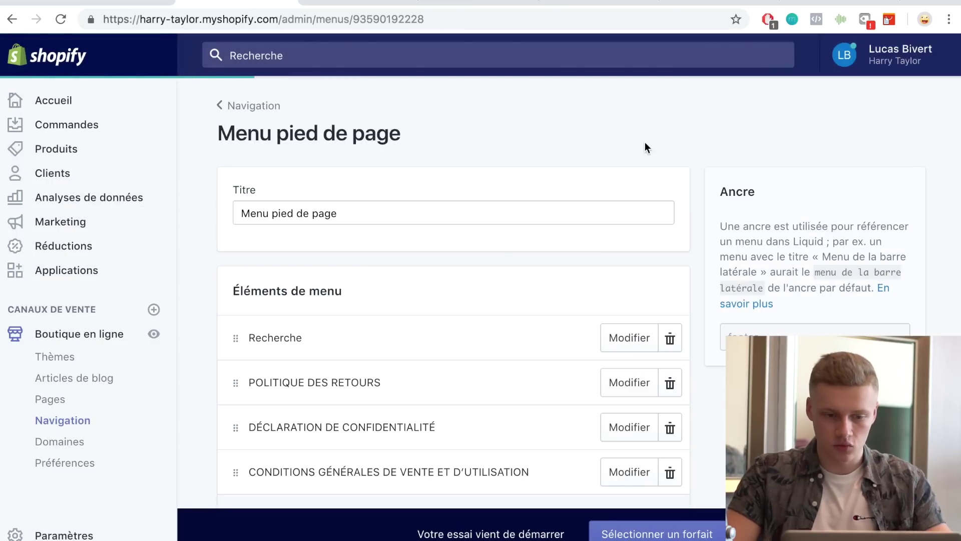
- Reload the Debut theme editor to refresh the footer links and remove the "Parlez de votre entreprise" content block from the footer
left_click(114, 3)
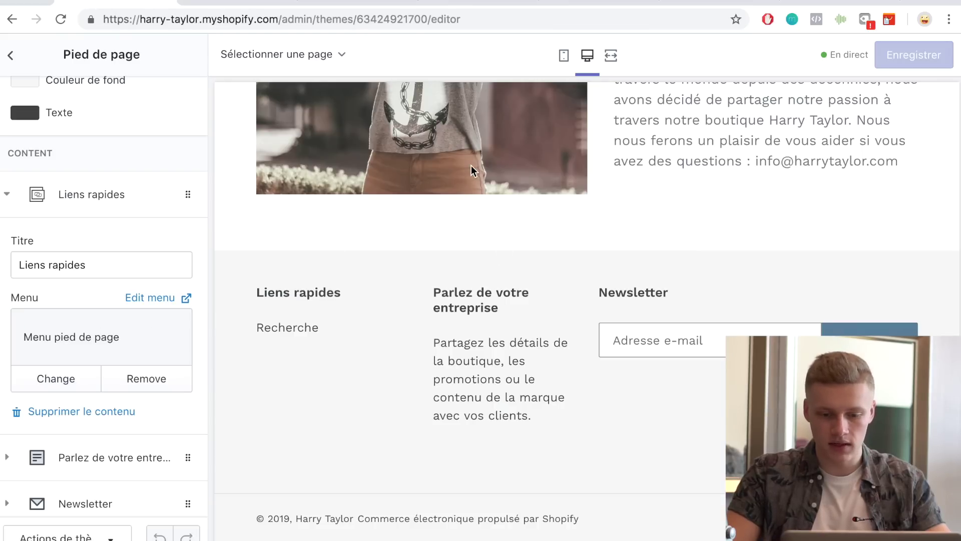
left_click(60, 20)
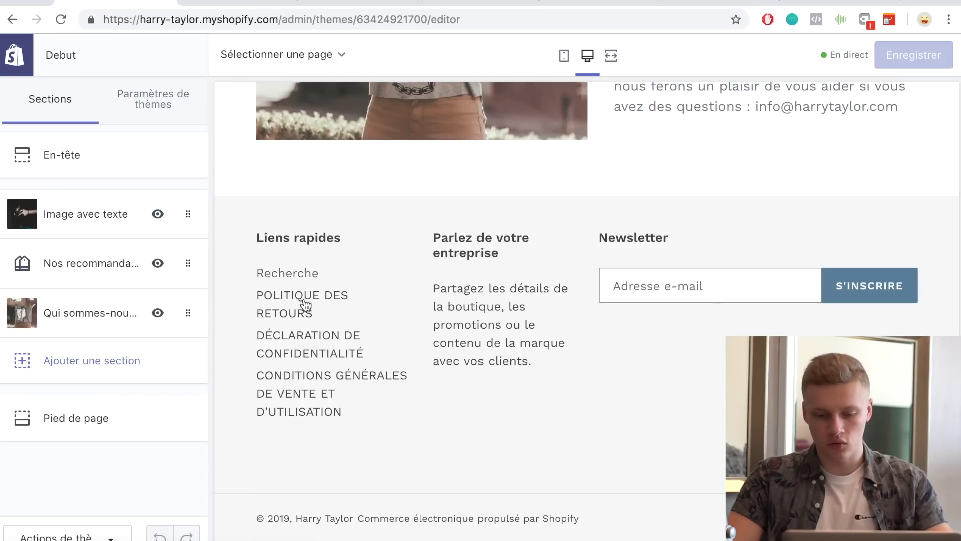
left_click(36, 418)
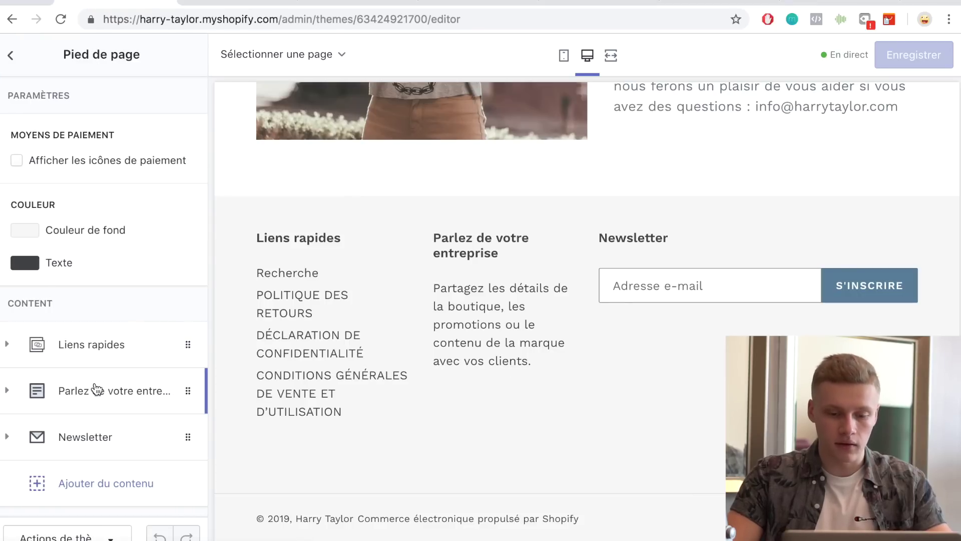
scroll(538, 306, "up", 3)
scroll(553, 341, "down", 3)
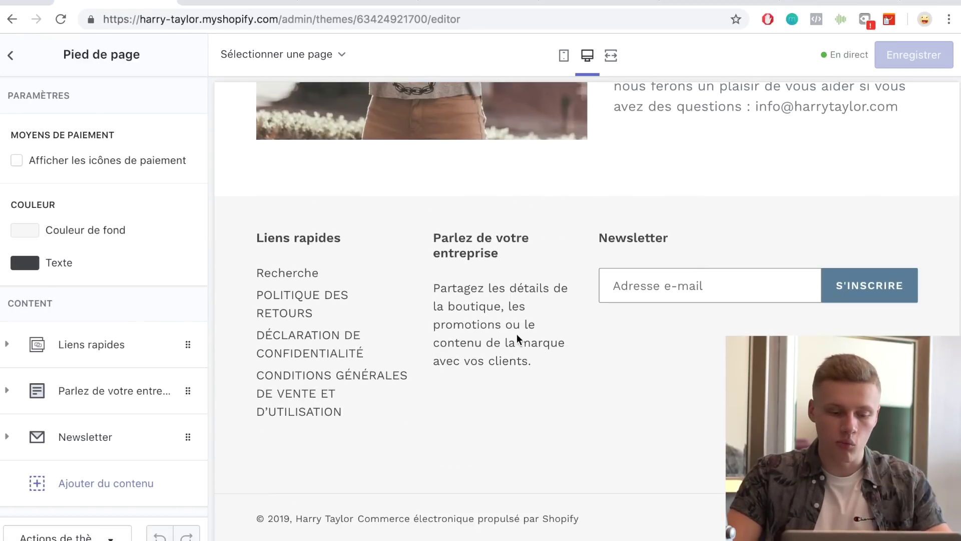
left_click(100, 398)
scroll(115, 402, "down", 3)
scroll(113, 397, "down", 2)
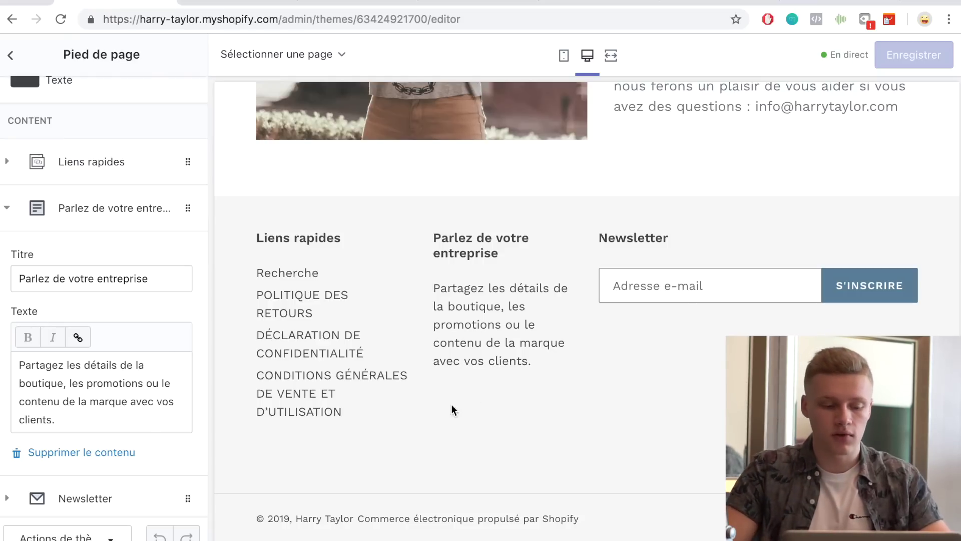
scroll(106, 398, "down", 1)
left_click(81, 417)
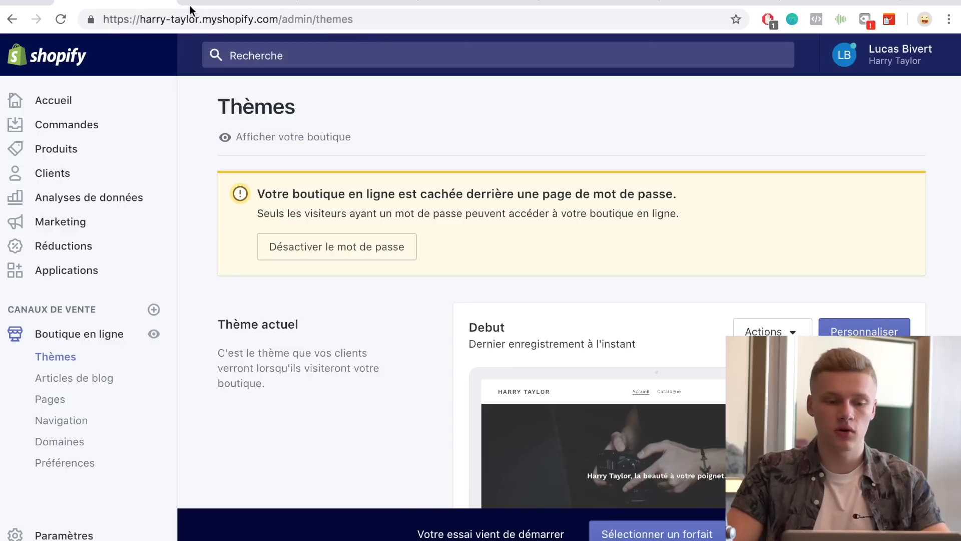
- Preview the online store's home page and return to the store admin
left_click(153, 334)
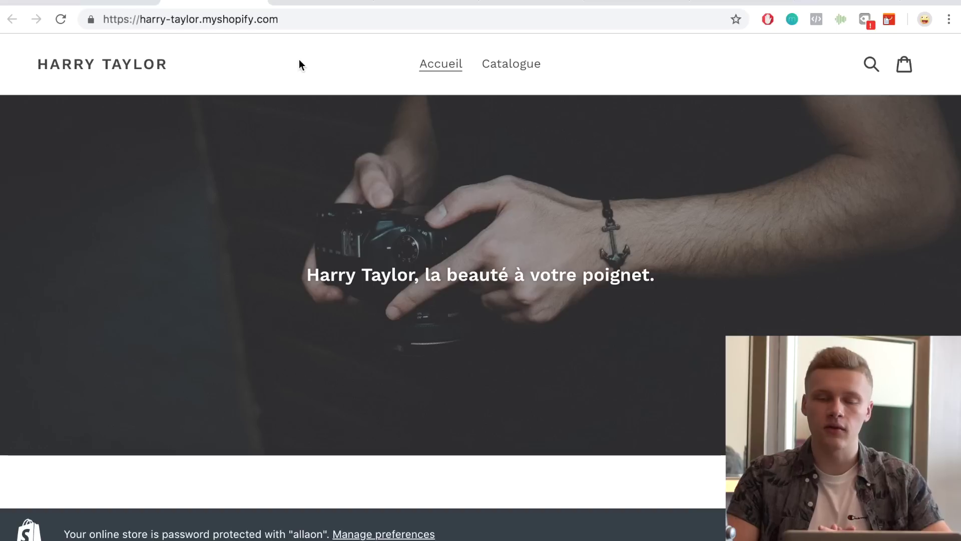
left_click(113, 4)
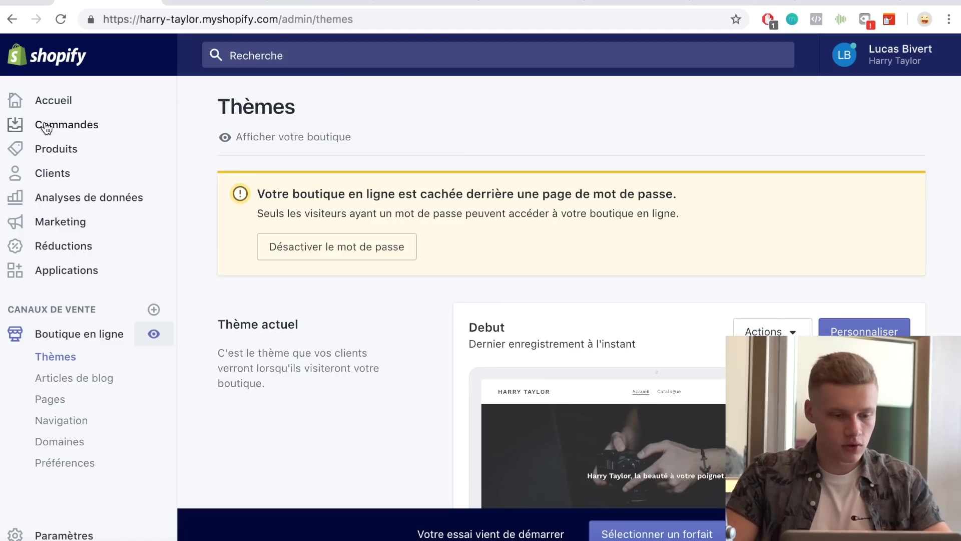
- Start the purchase of a new domain and check the availability and prices of "harrytaylor" across the domain extensions
left_click(78, 443)
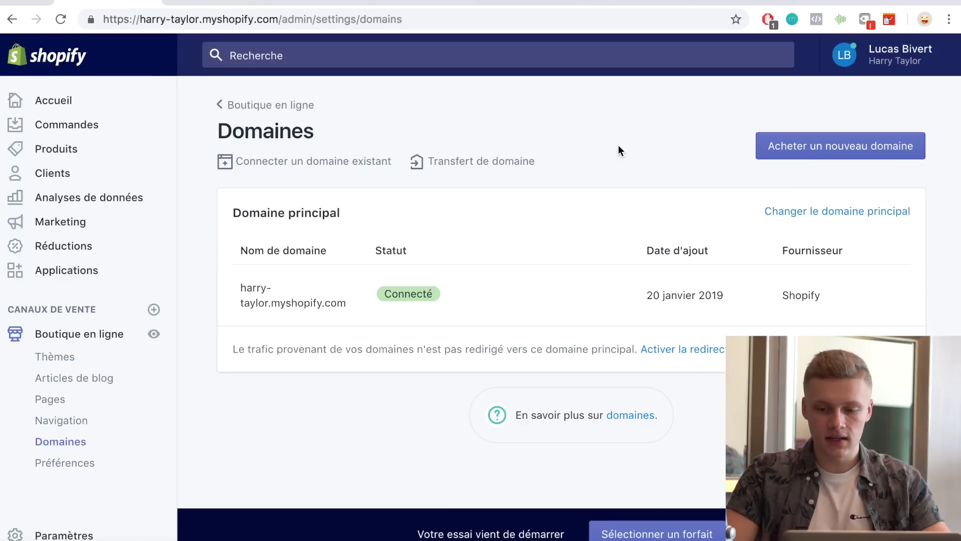
left_click(815, 151)
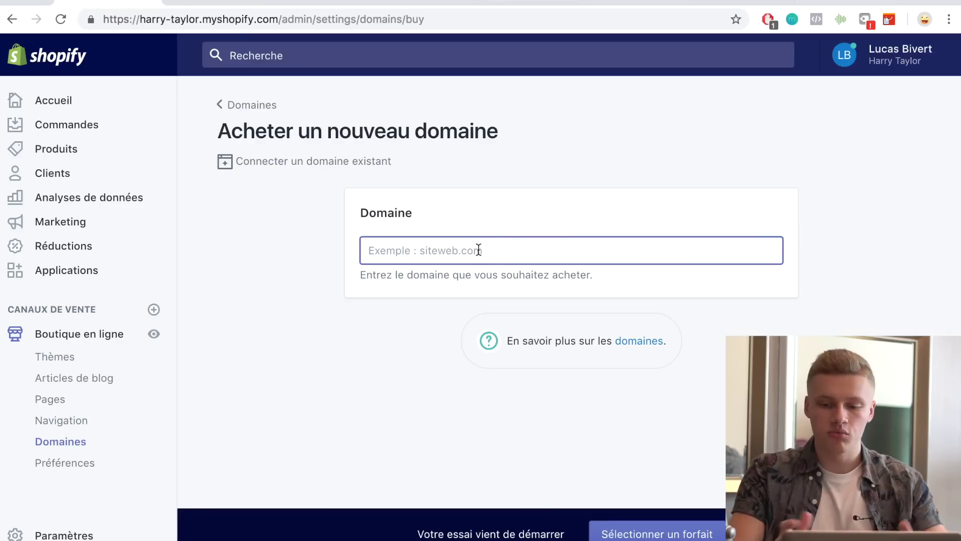
type("harryt")
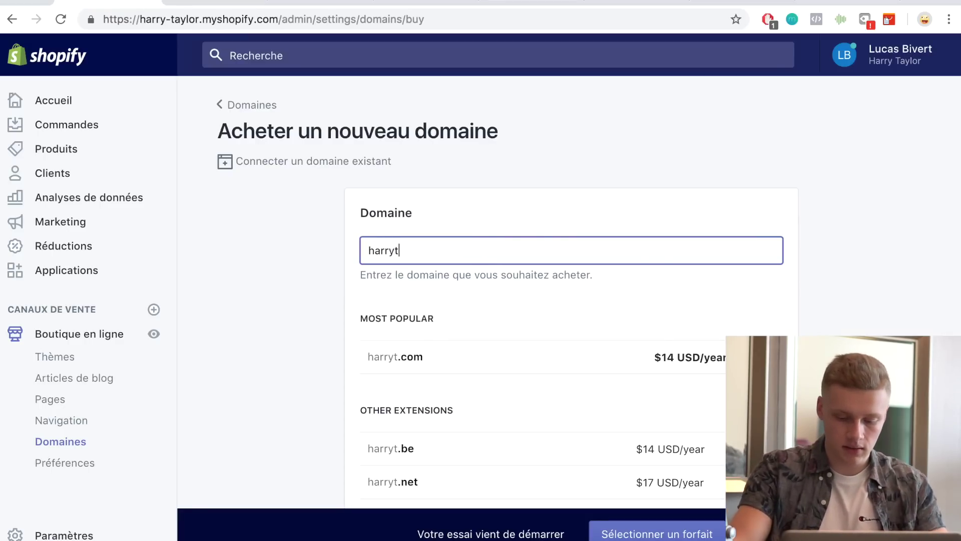
type("aylor")
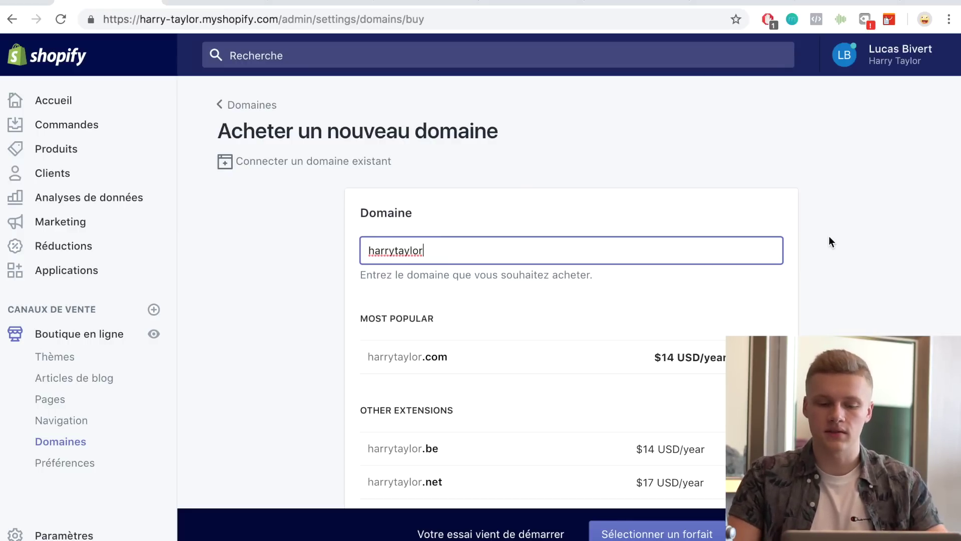
scroll(829, 231, "down", 3)
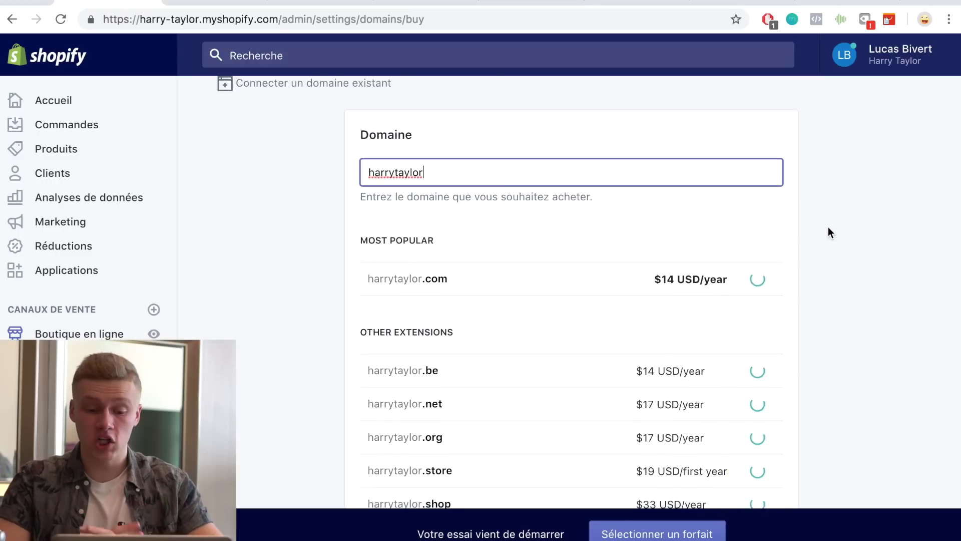
scroll(575, 277, "down", 5)
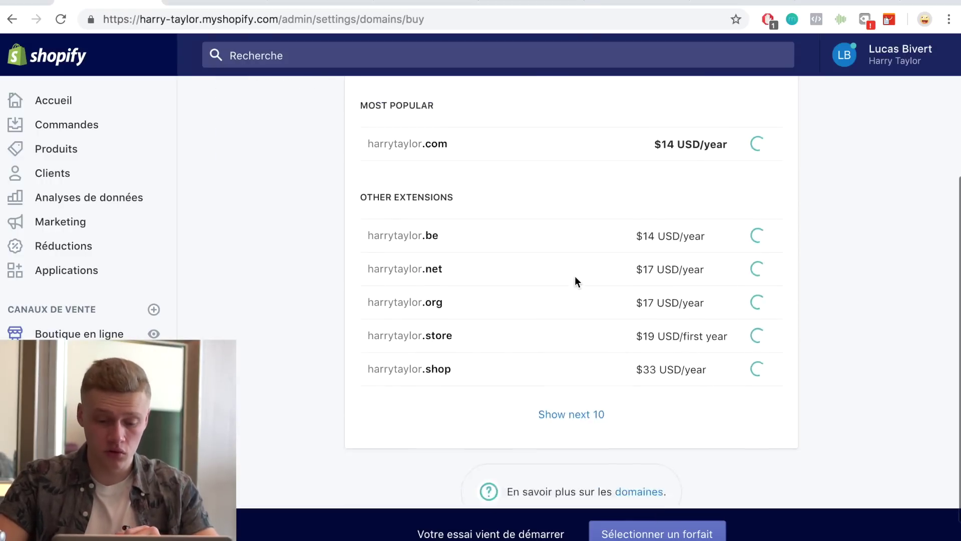
scroll(575, 275, "up", 7)
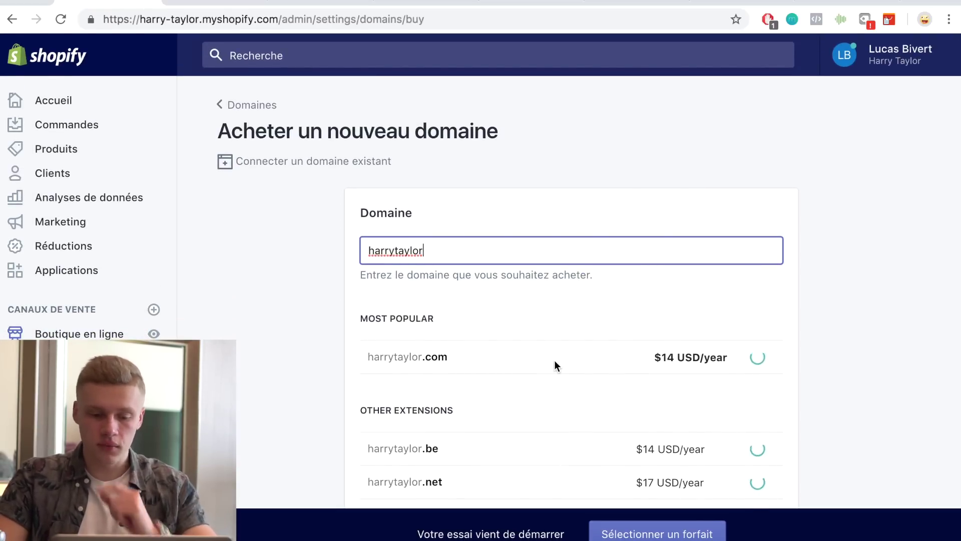
- Check the availability of the hyphenated domain "harry-taylor", then restore the search to "harrytaylor"
left_click(394, 250)
type("-")
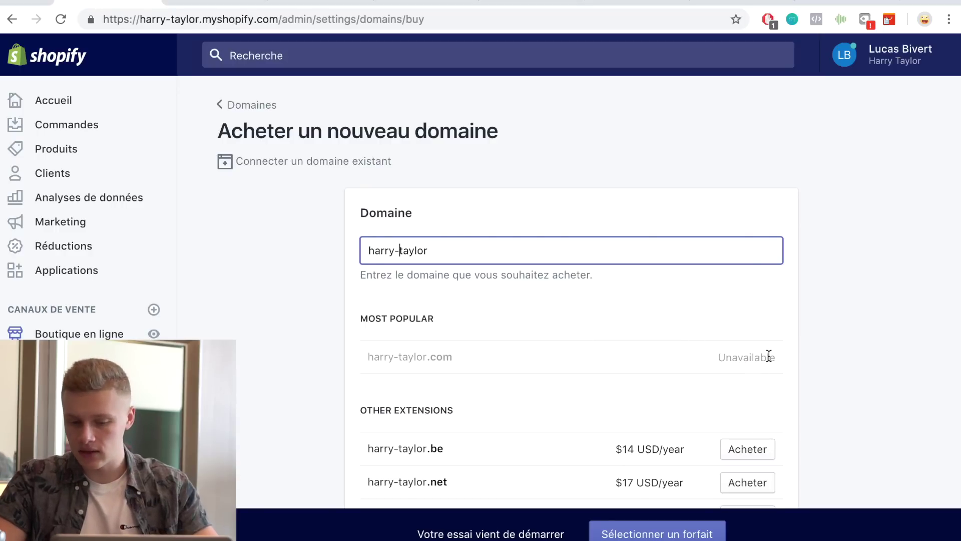
scroll(666, 373, "down", 3)
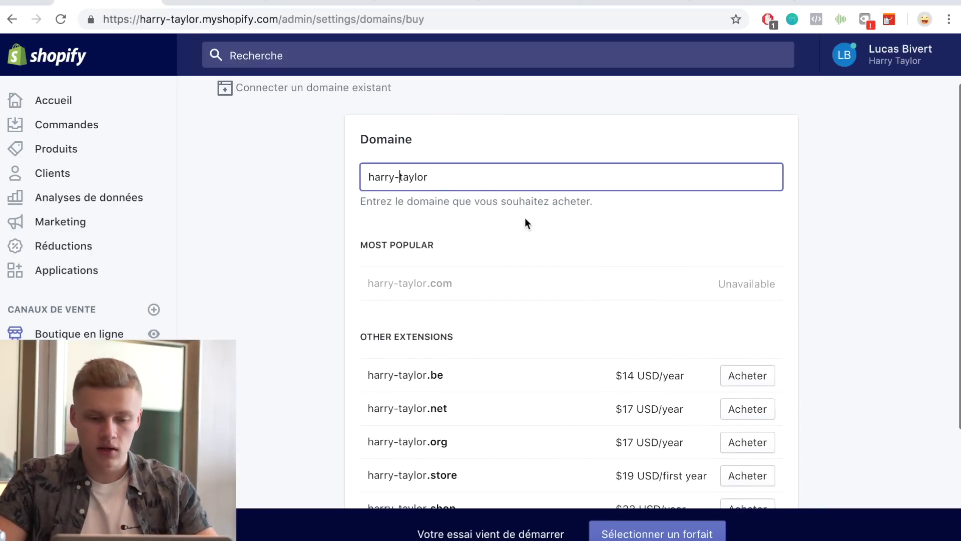
key("BackSpace")
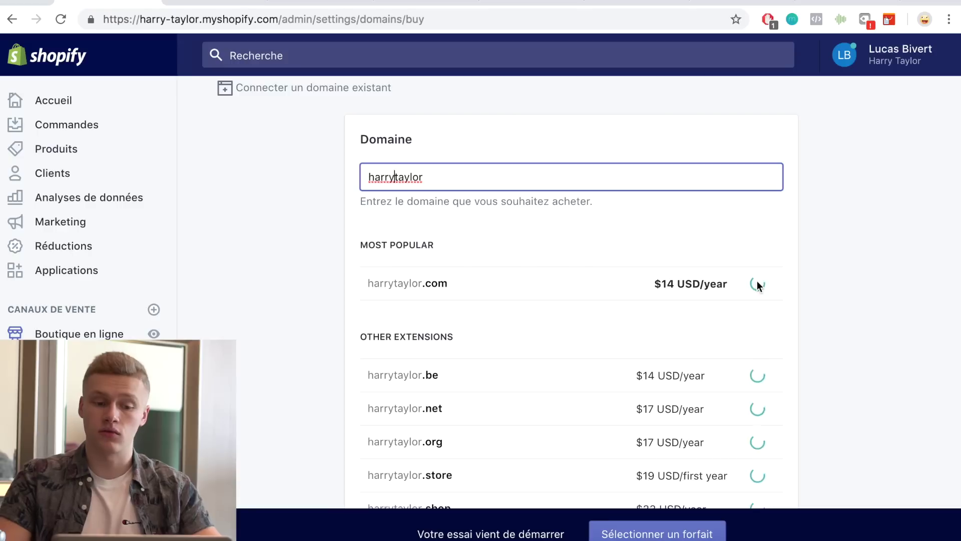
- Switch back to the storefront and open the Canva website in another tab
left_click(220, 5)
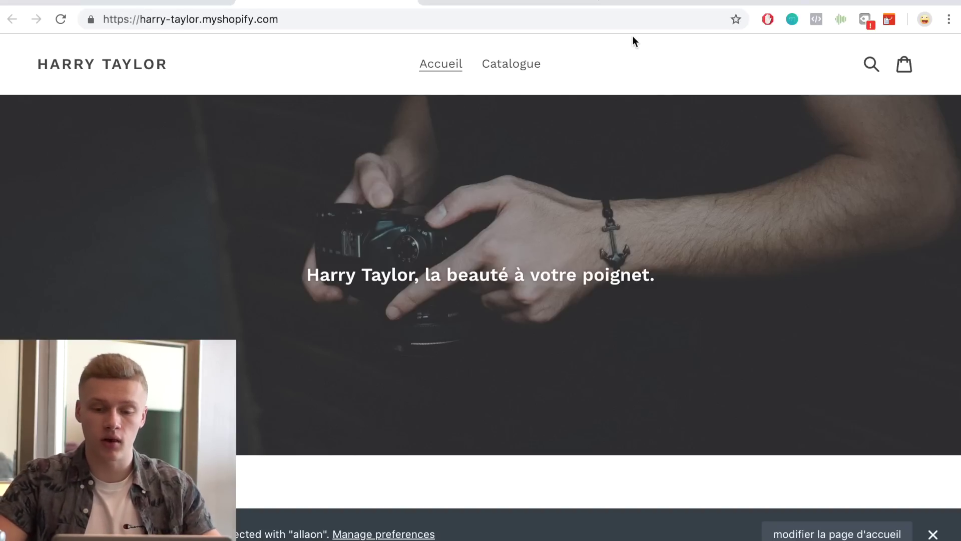
left_click(615, 1)
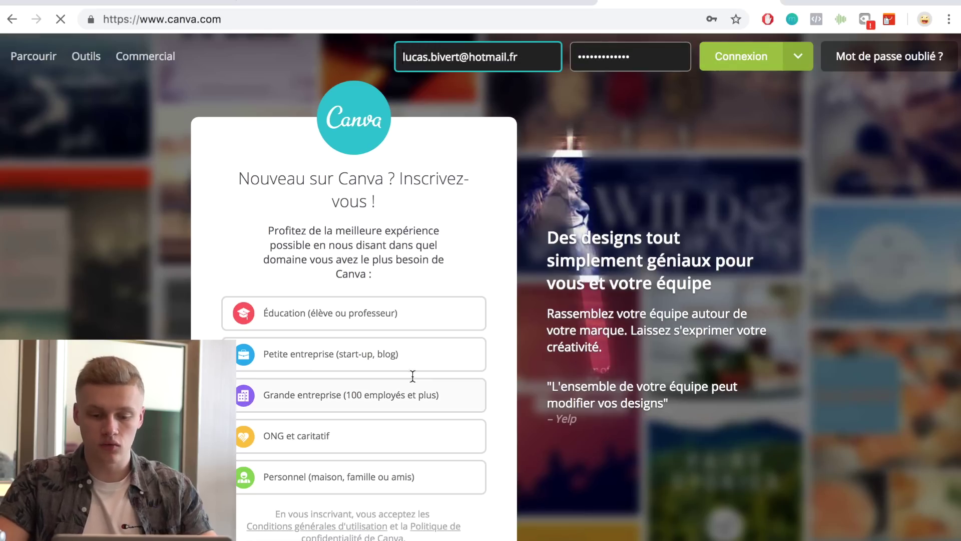
scroll(762, 275, "down", 2)
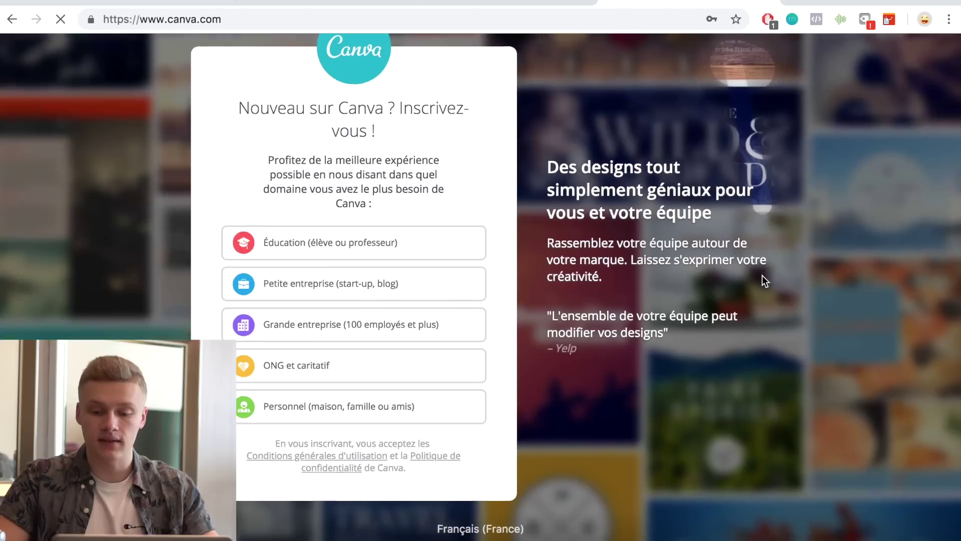
- Open the Fiverr website in a new tab
scroll(762, 276, "up", 2)
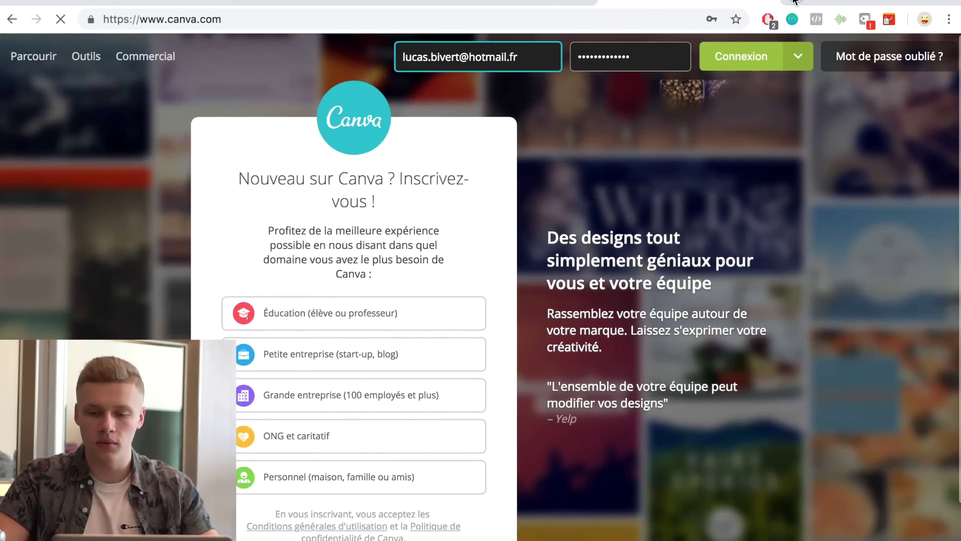
key("super+t")
type("fiverr")
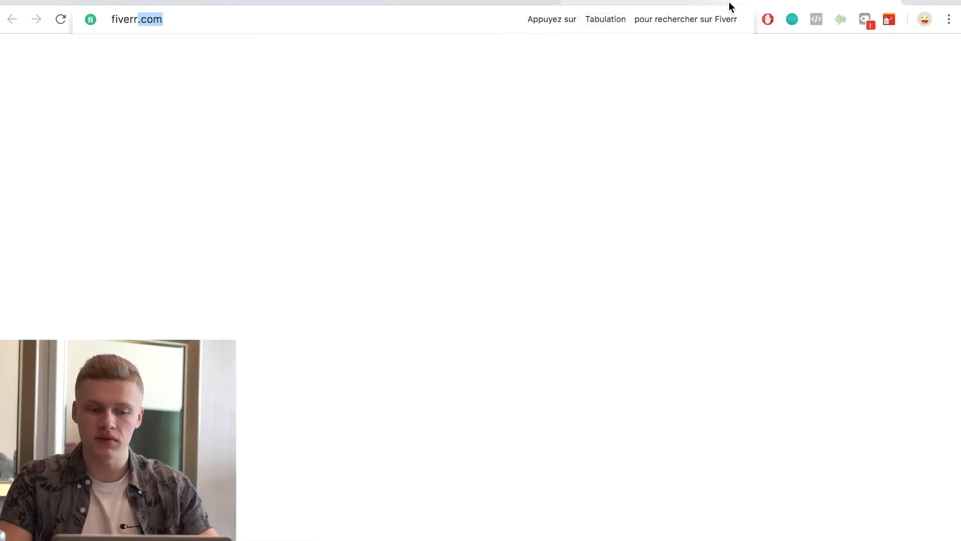
key("Return")
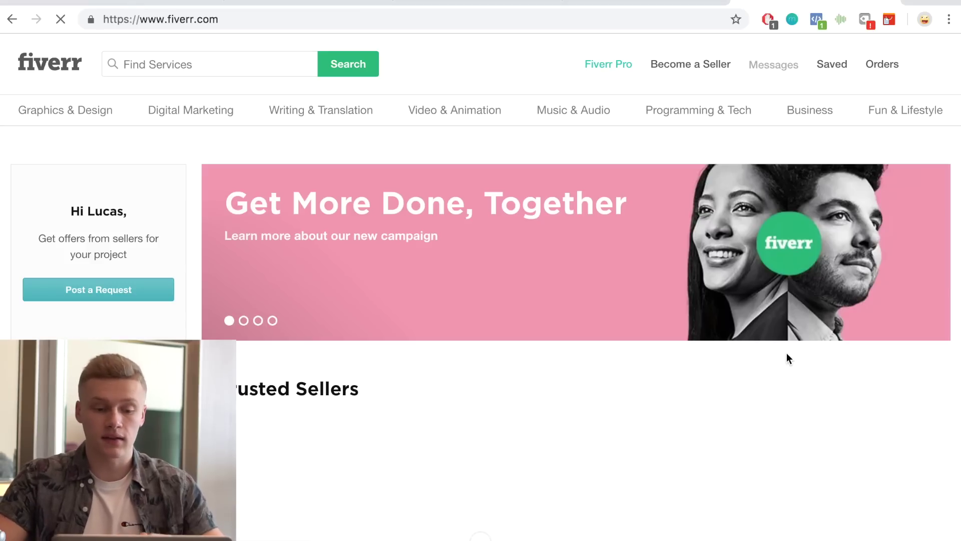
mouse_move(79, 115)
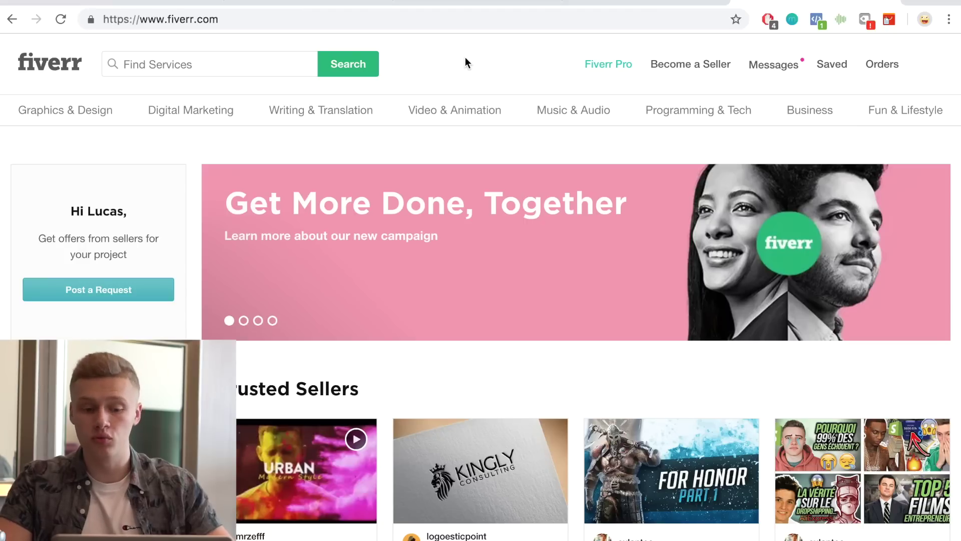
- Return to the Shopify admin and open the payment provider settings
left_click(292, 2)
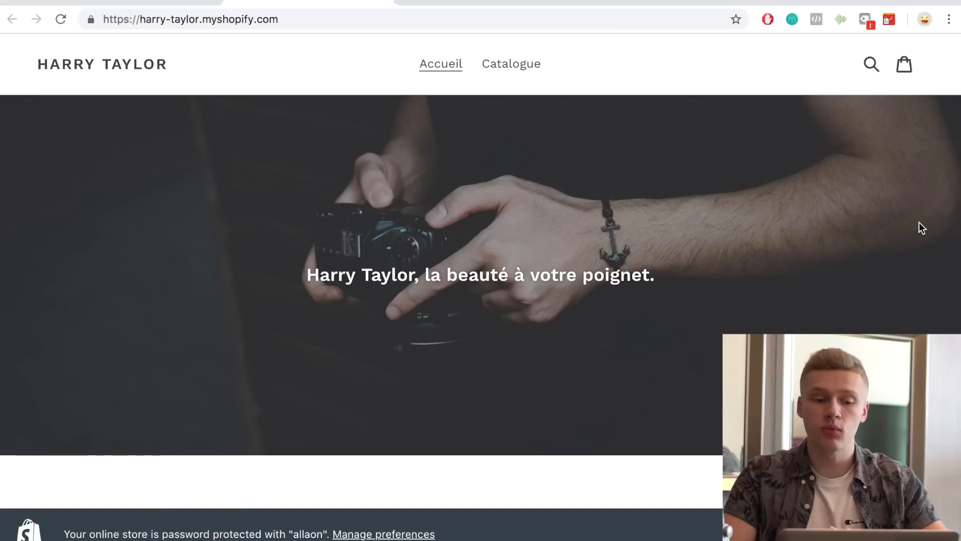
left_click(133, 2)
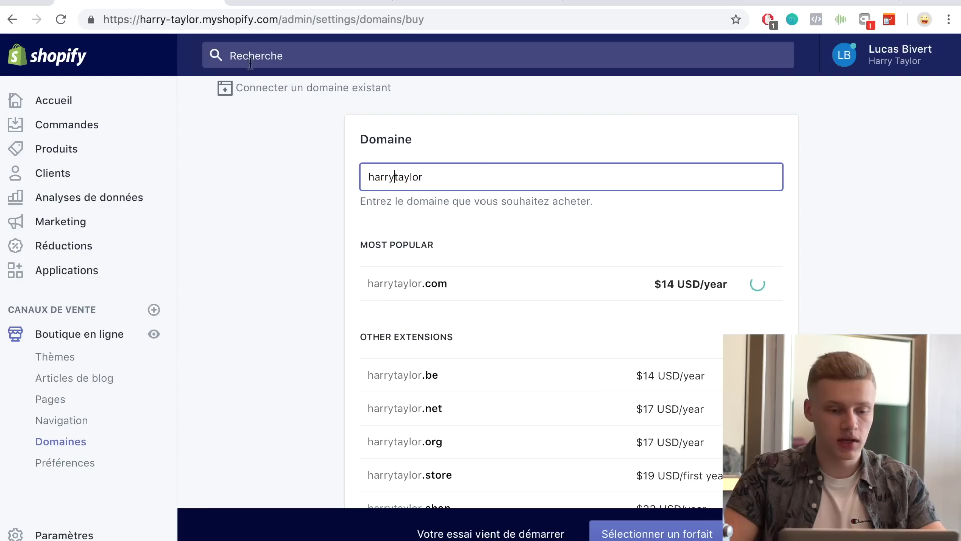
left_click(73, 535)
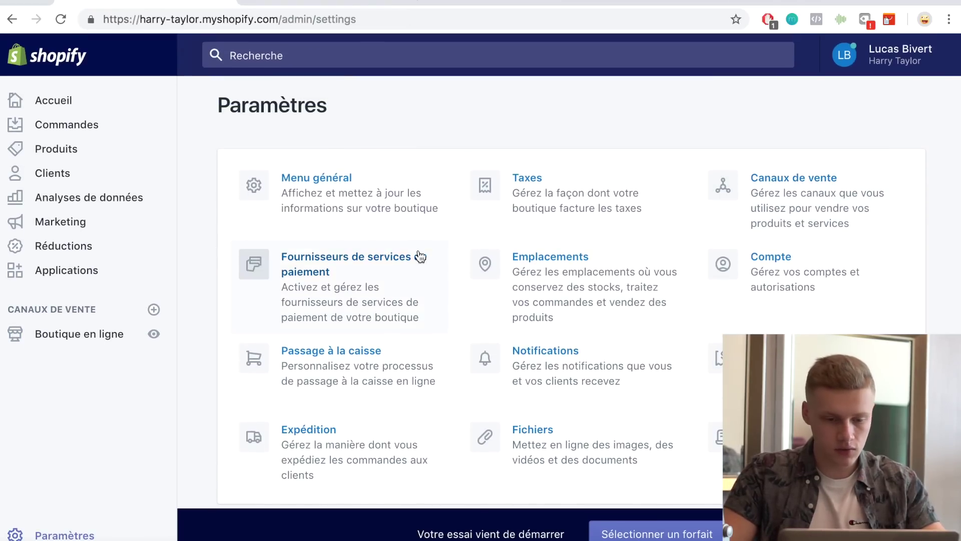
left_click(338, 277)
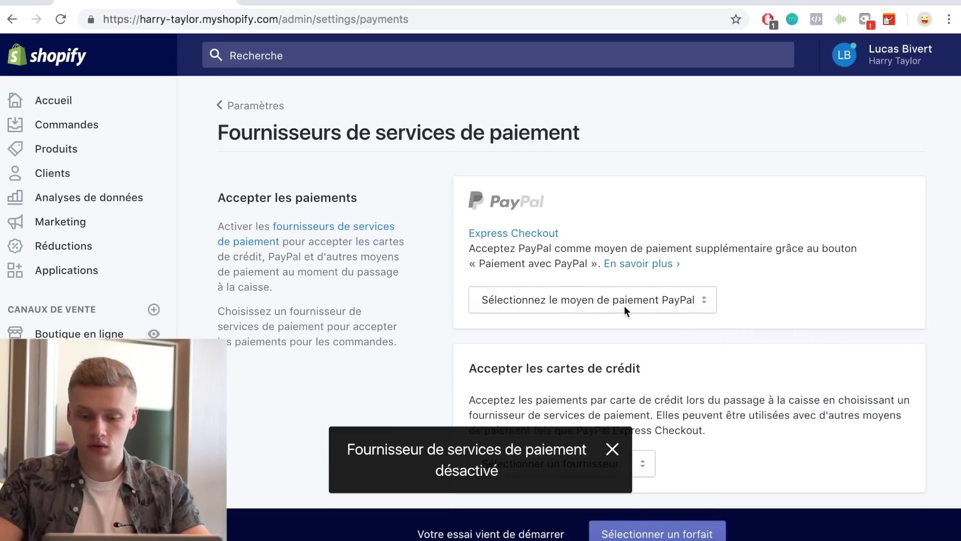
- Look through the PayPal payment options and choose Stripe as the credit card provider
left_click(623, 305)
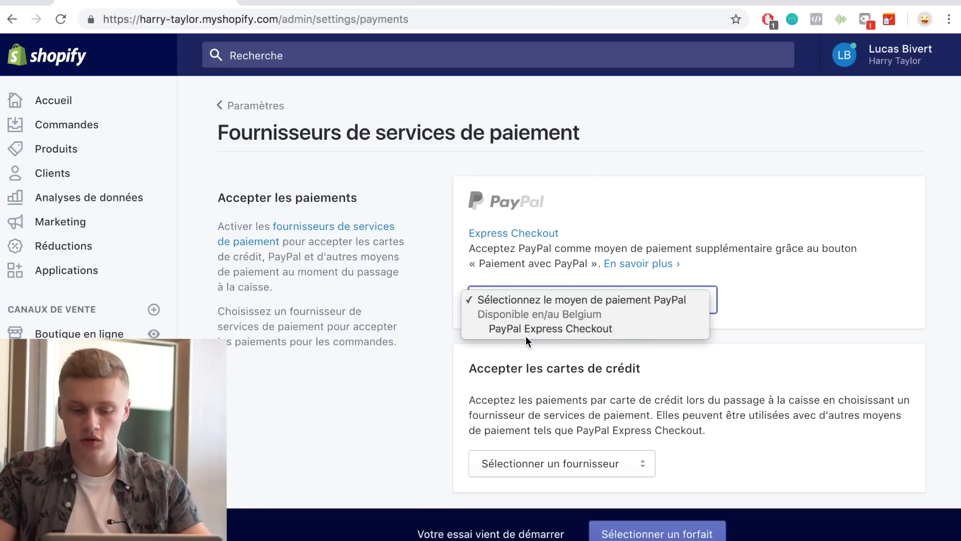
left_click(779, 289)
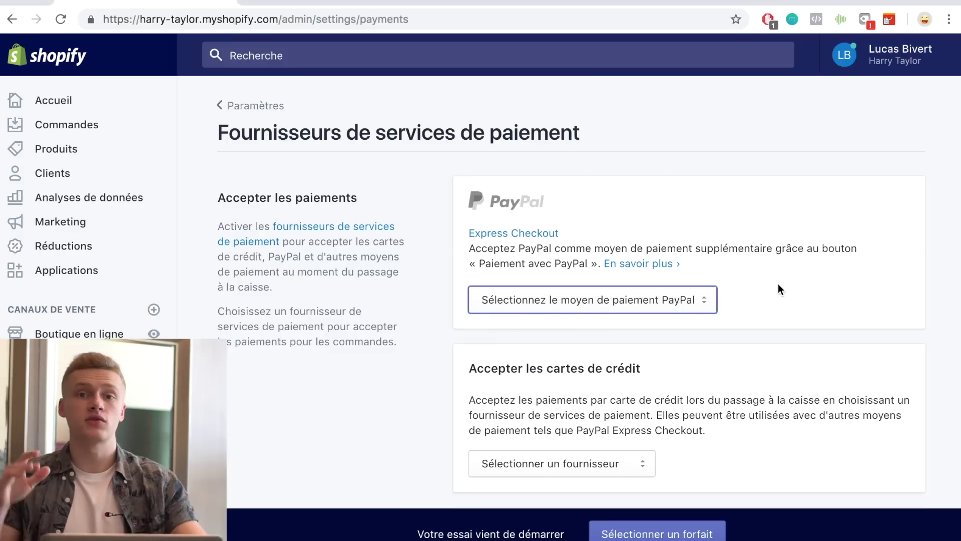
scroll(778, 283, "down", 3)
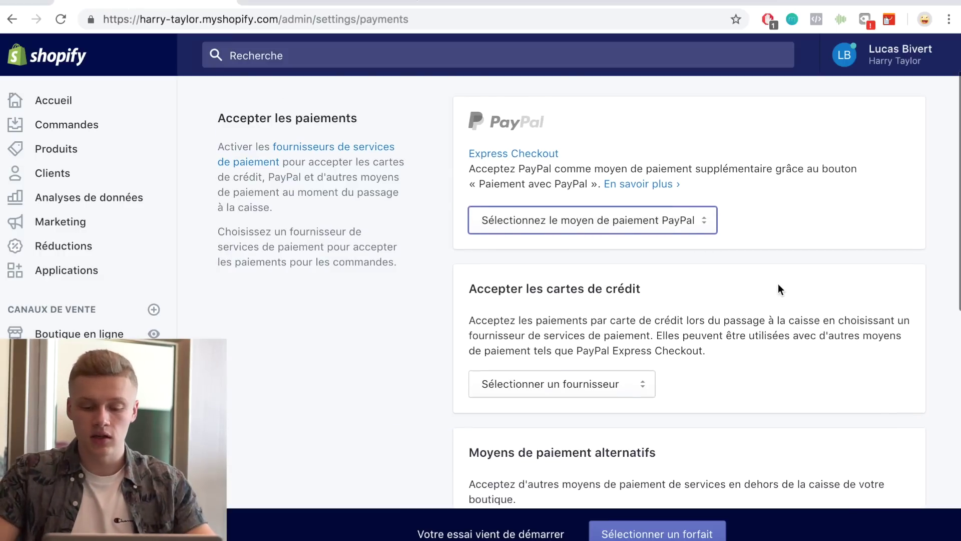
left_click(555, 381)
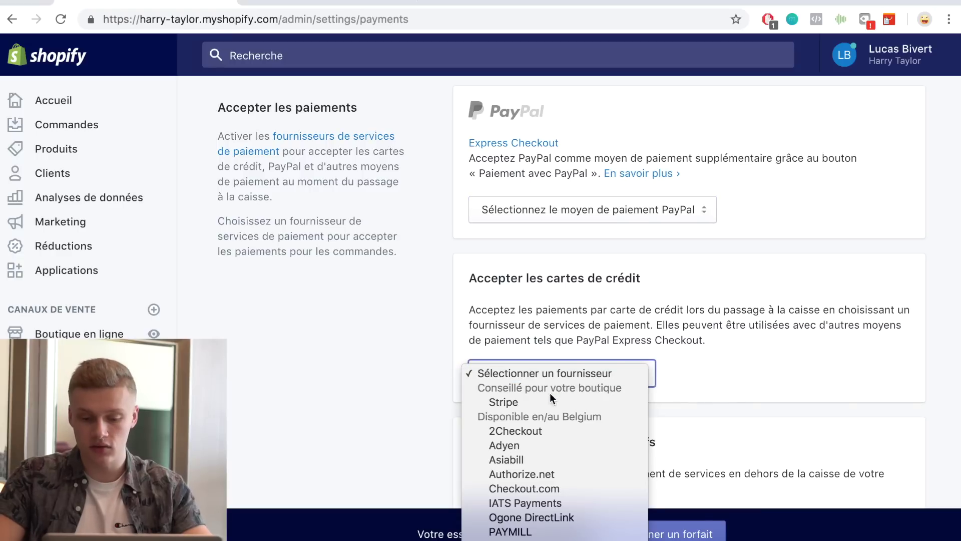
scroll(549, 392, "down", 2)
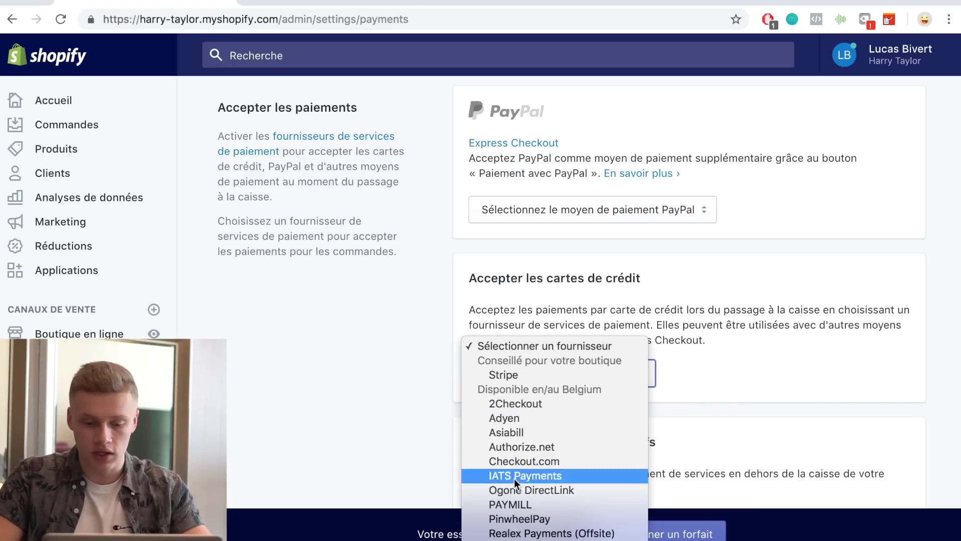
scroll(541, 436, "down", 3)
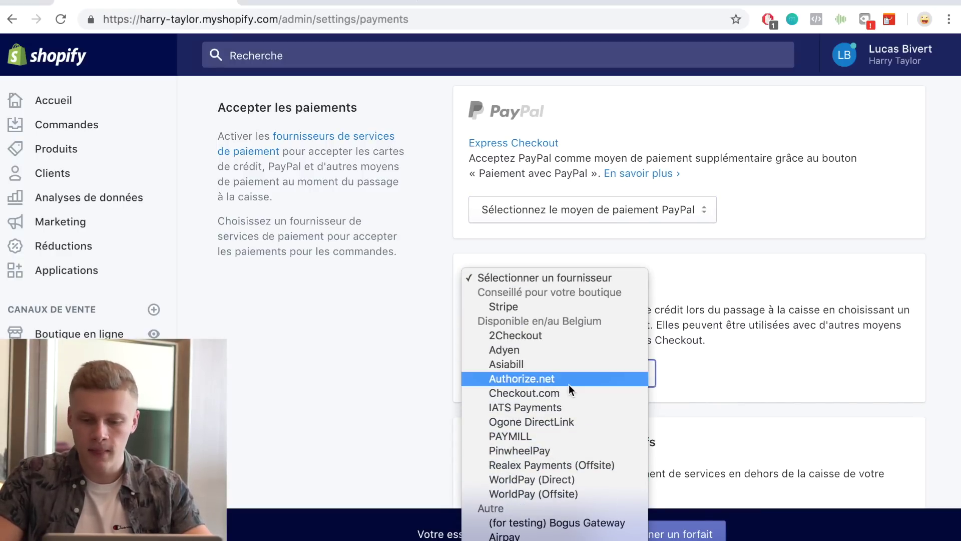
left_click(519, 304)
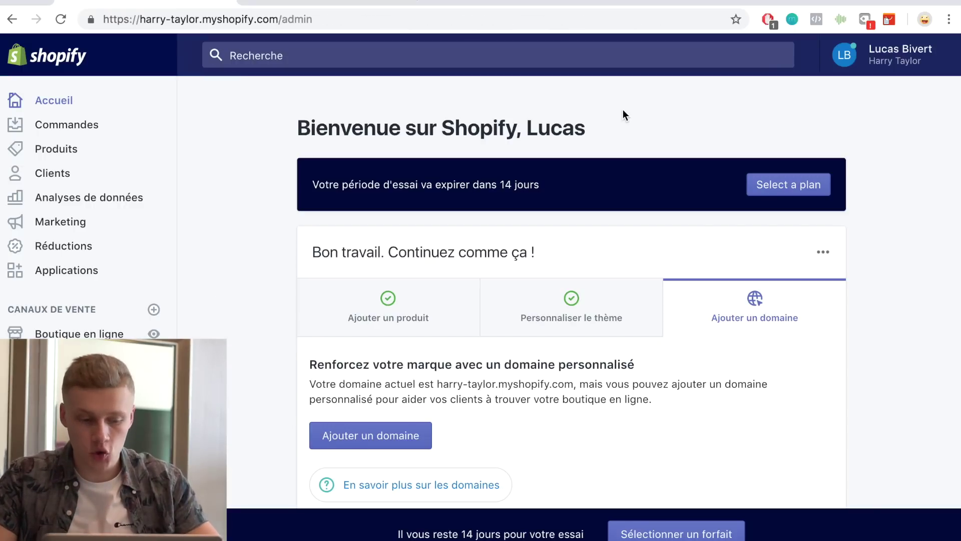
- Set the Bracelet Liverpool product's price to €19,99 and its regular price to €49,99, and save it
left_click(77, 150)
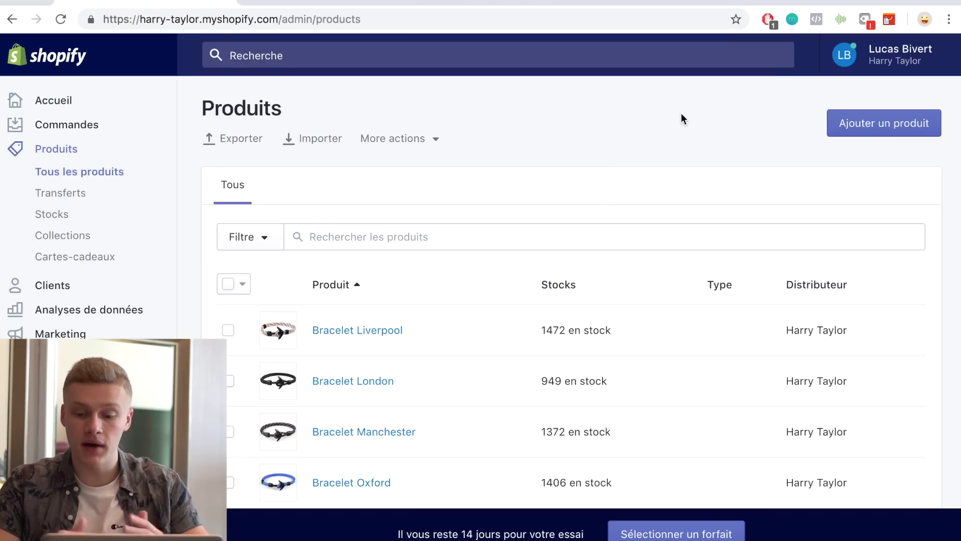
left_click(371, 333)
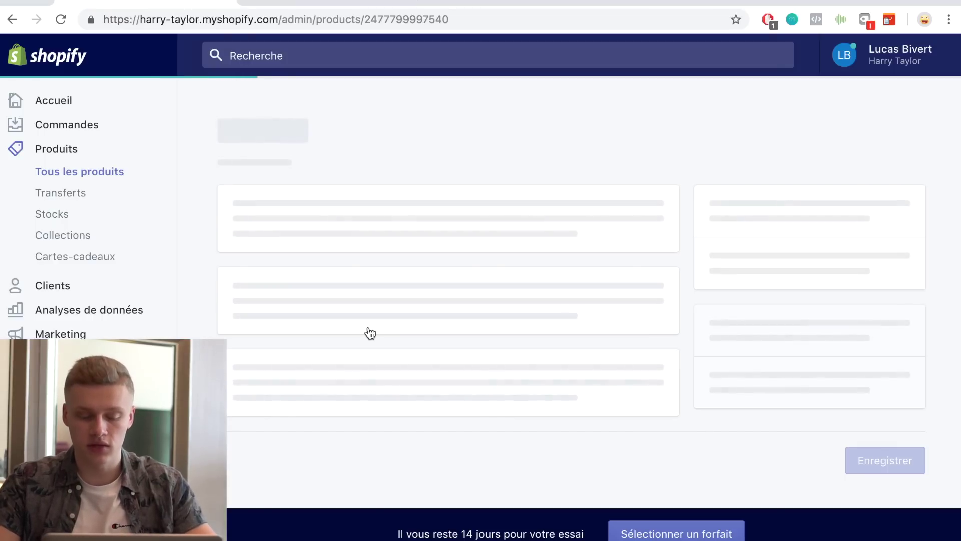
scroll(369, 328, "down", 9)
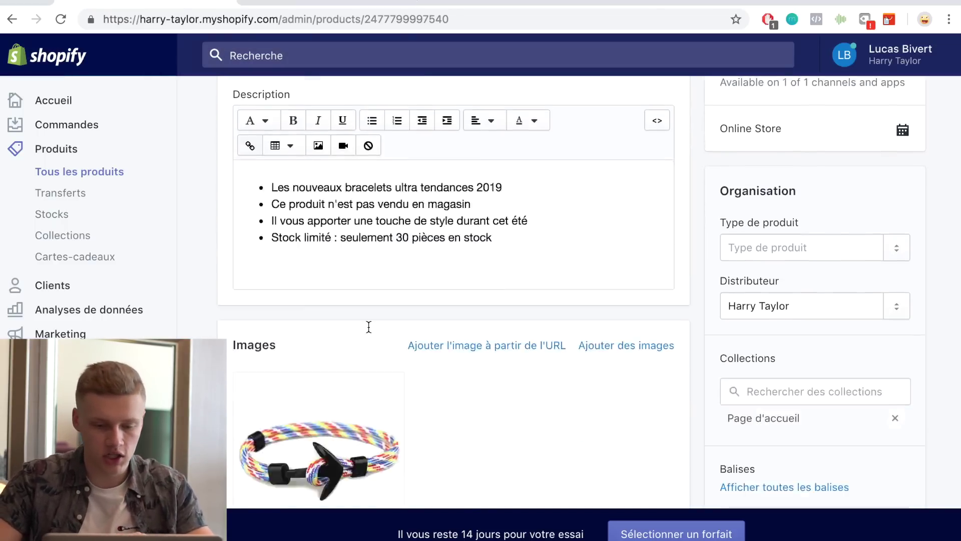
scroll(369, 327, "down", 2)
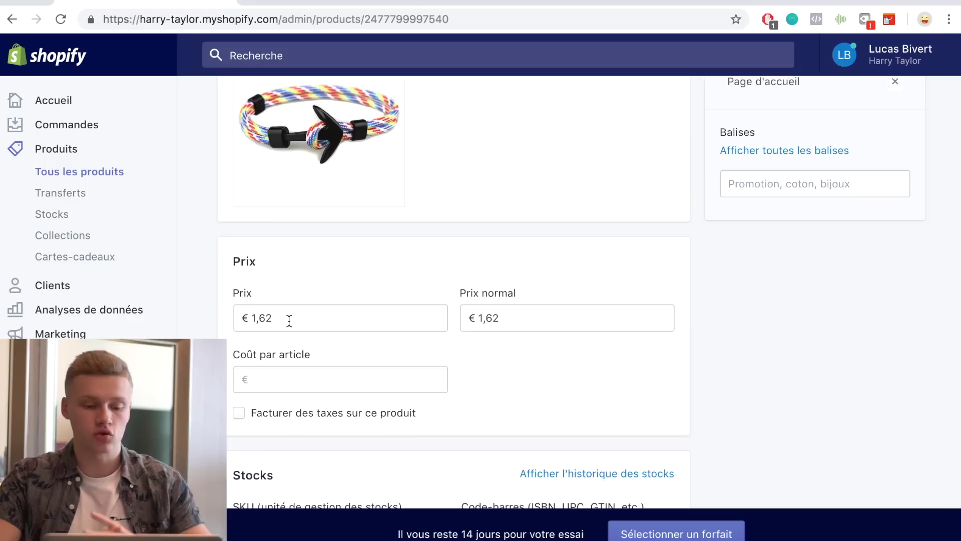
left_click_drag(289, 321, 224, 325)
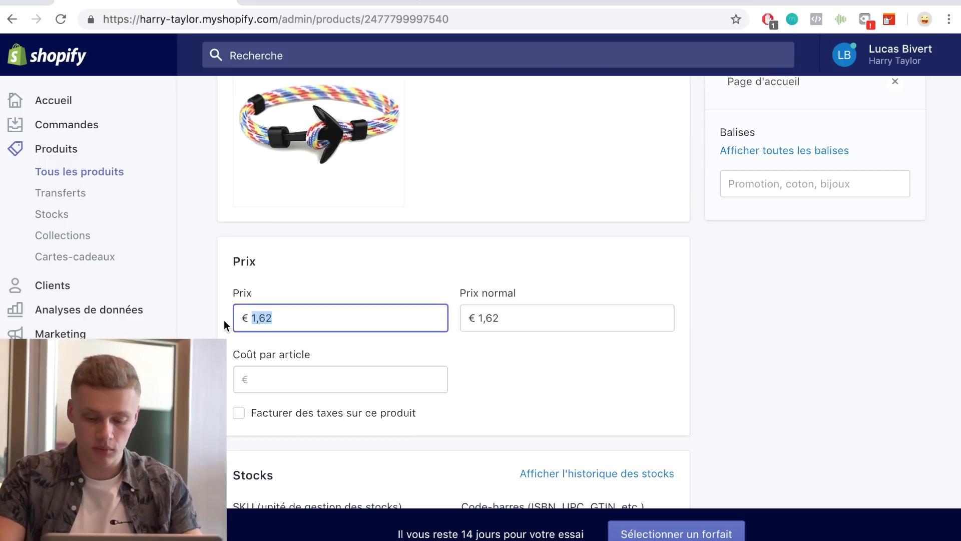
type("19,99")
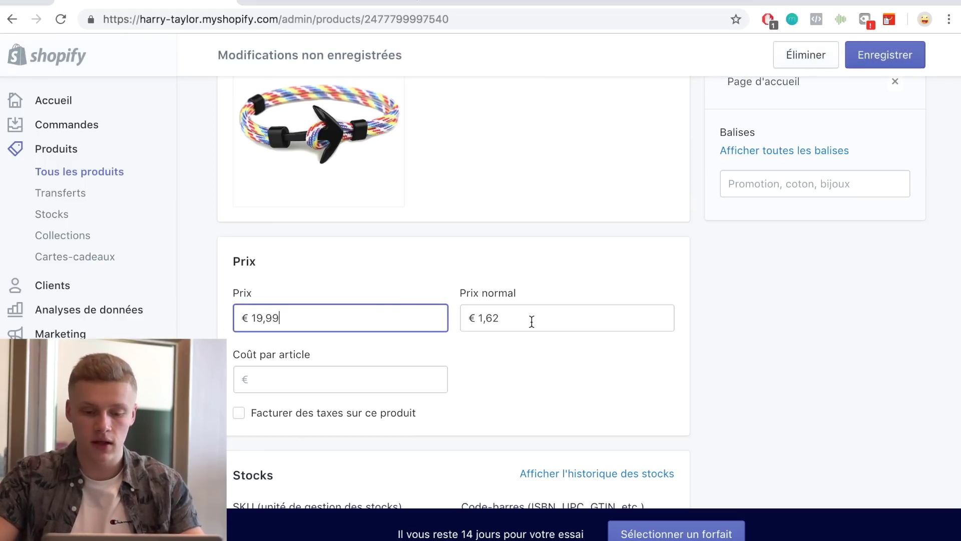
left_click_drag(517, 313, 427, 315)
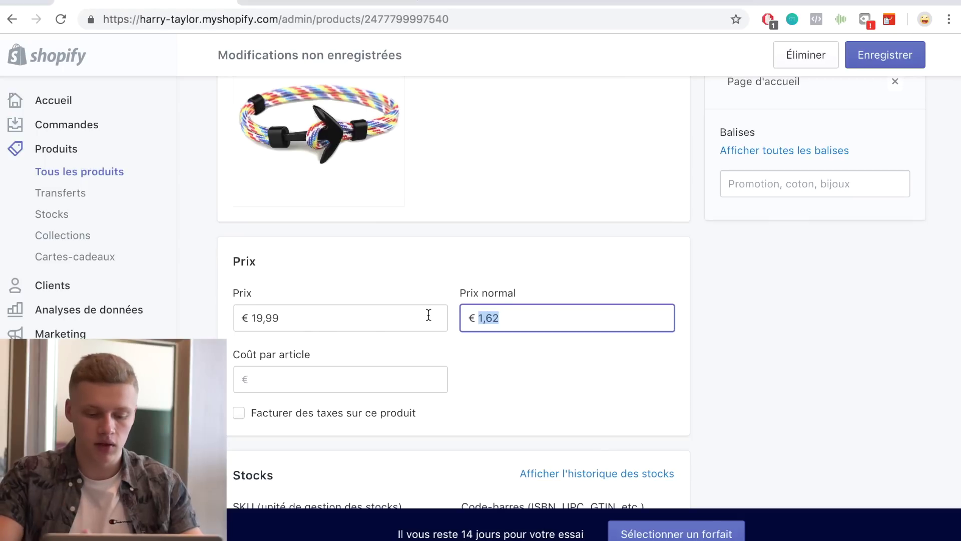
type("49,99")
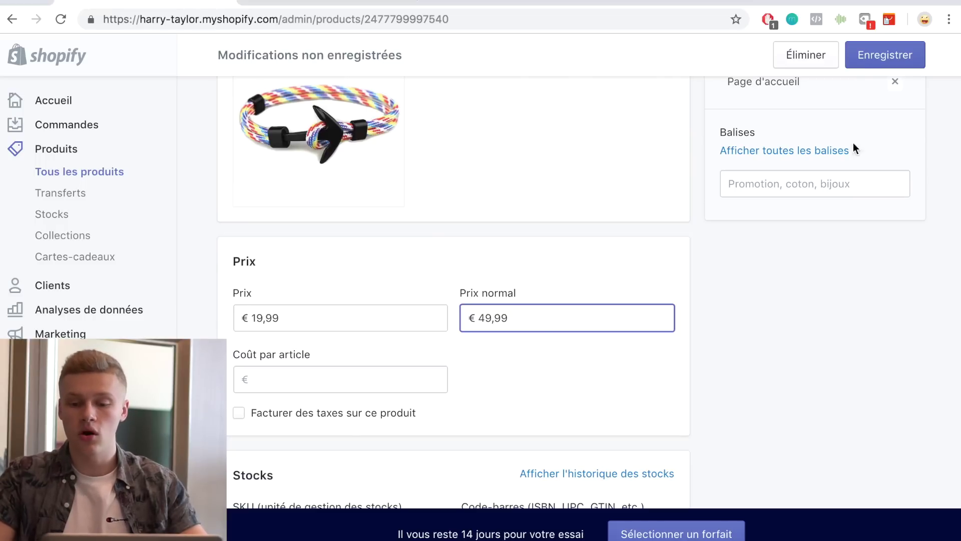
left_click(887, 58)
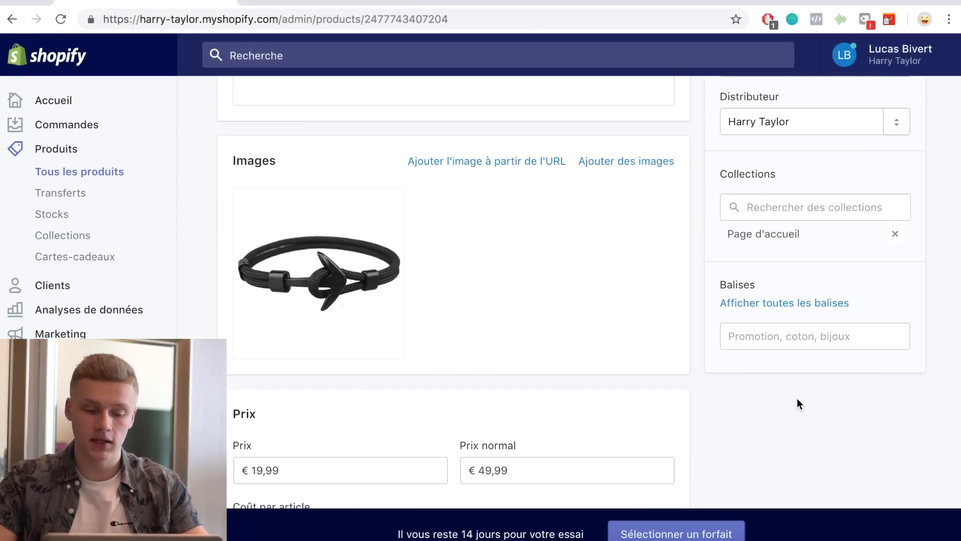
- Check the black bracelet's prices, return to the product list and look over the Bracelet Manchester product page
scroll(382, 392, "down", 3)
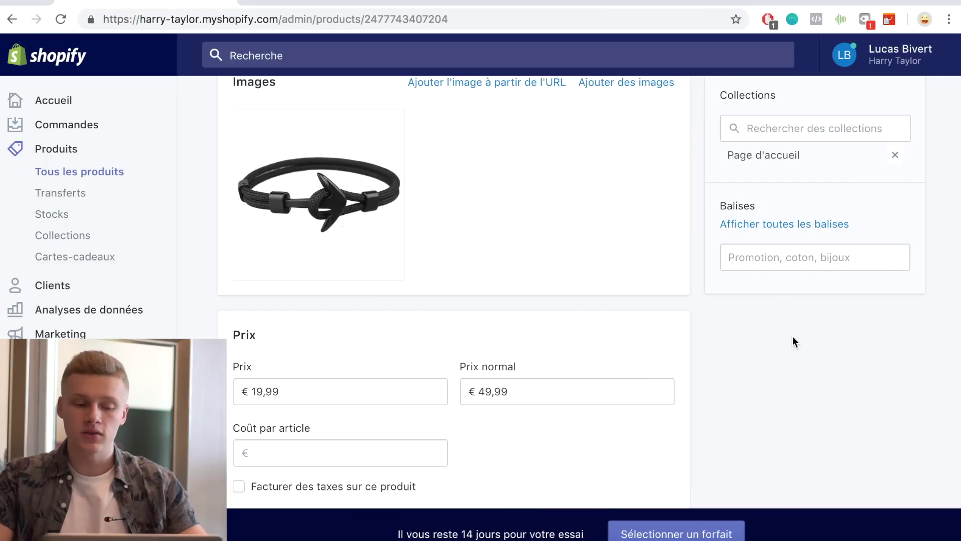
left_click(94, 174)
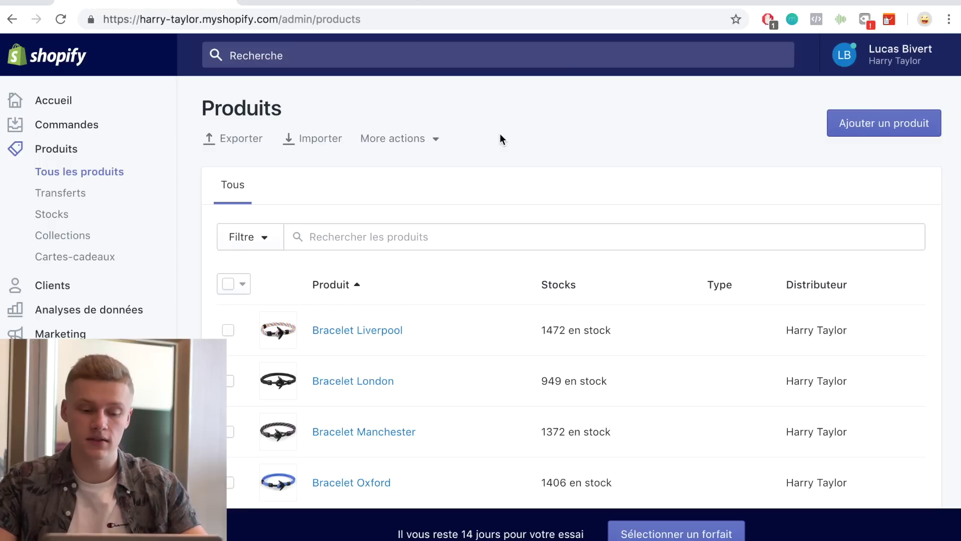
left_click(363, 434)
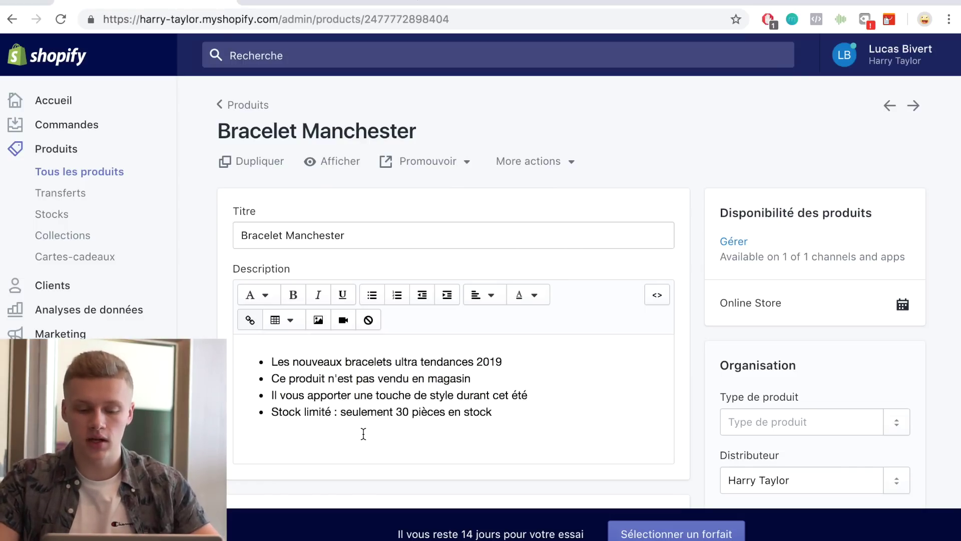
scroll(364, 434, "down", 7)
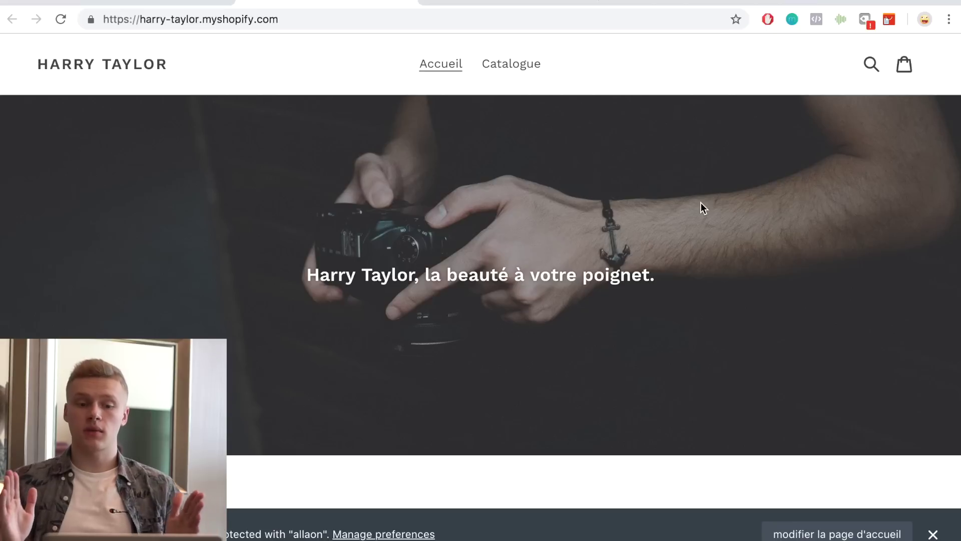
- Dismiss the password notice bar on the storefront and review the home page down to the recommended bracelets
left_click(933, 534)
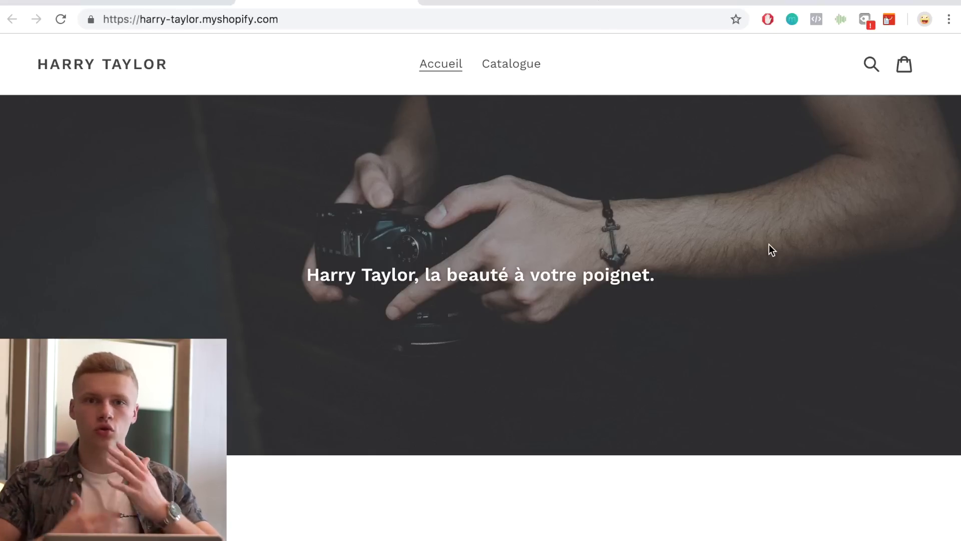
scroll(769, 244, "down", 15)
scroll(769, 244, "up", 15)
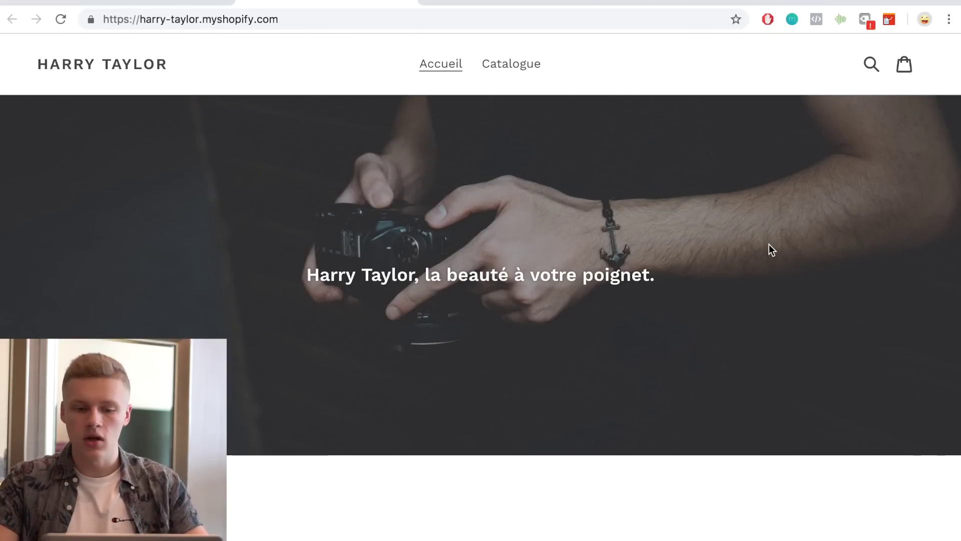
scroll(353, 380, "down", 7)
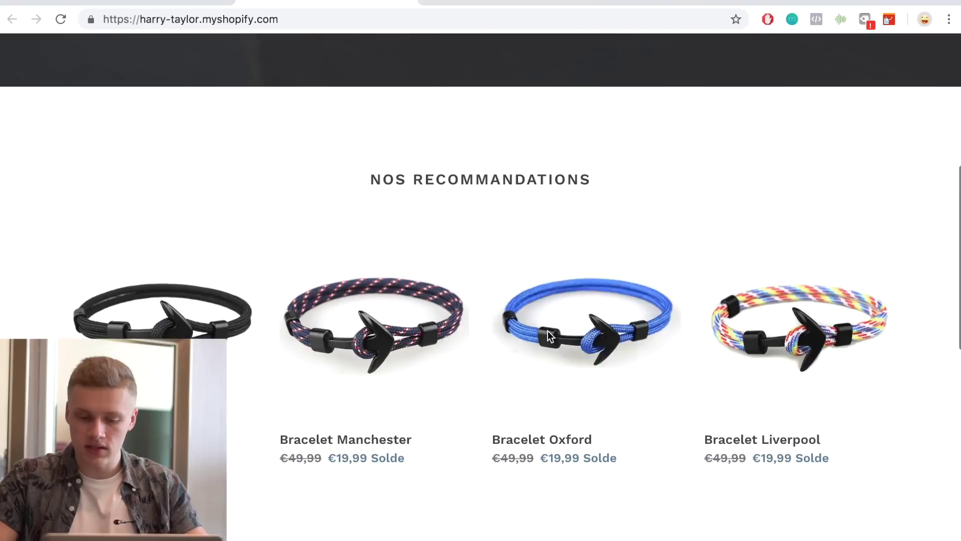